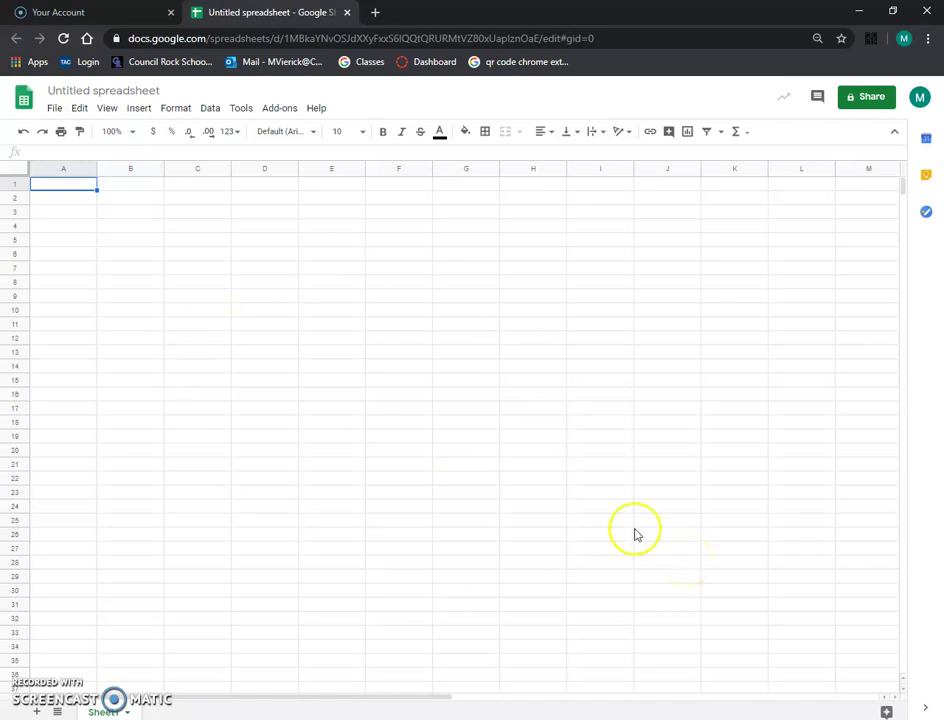
Step: Rename the untitled spreadsheet as "Demonstration for Line Graph"
left_click(112, 87)
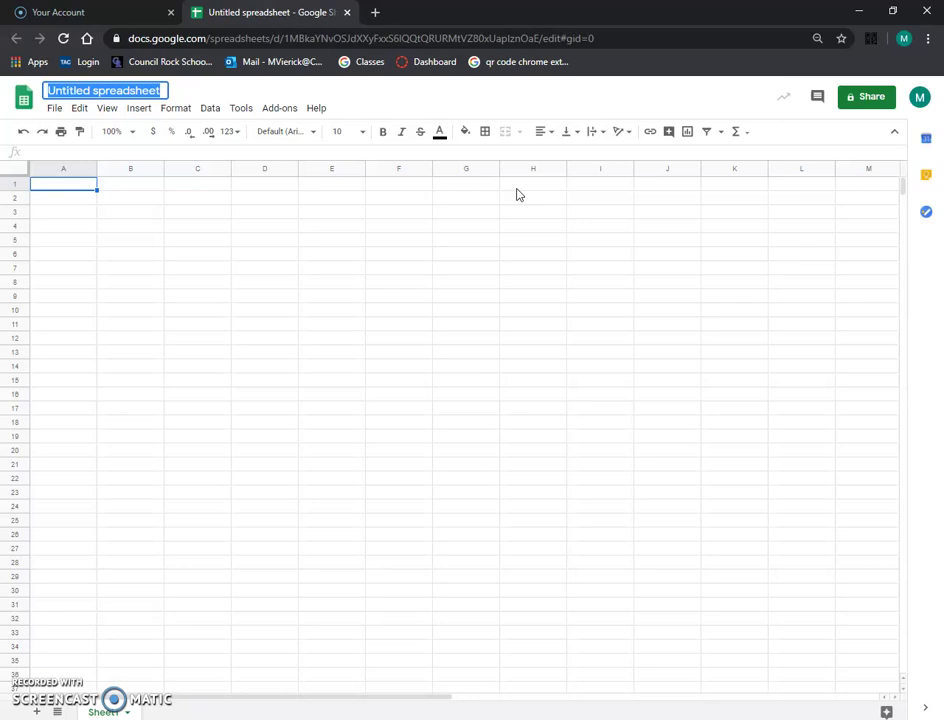
type("Demonstration for Line Graph")
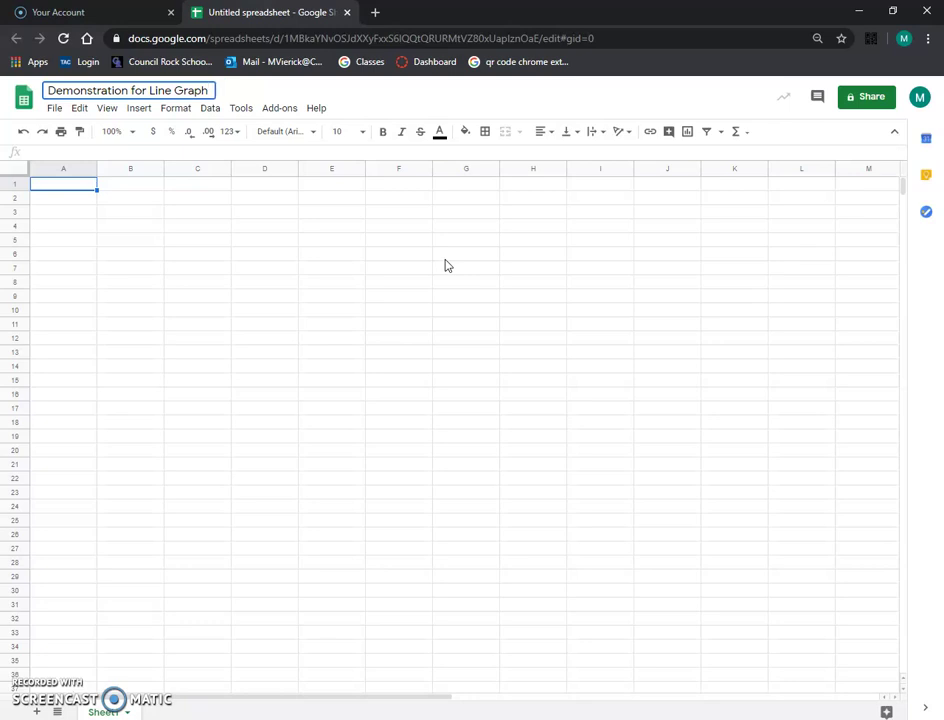
left_click(197, 407)
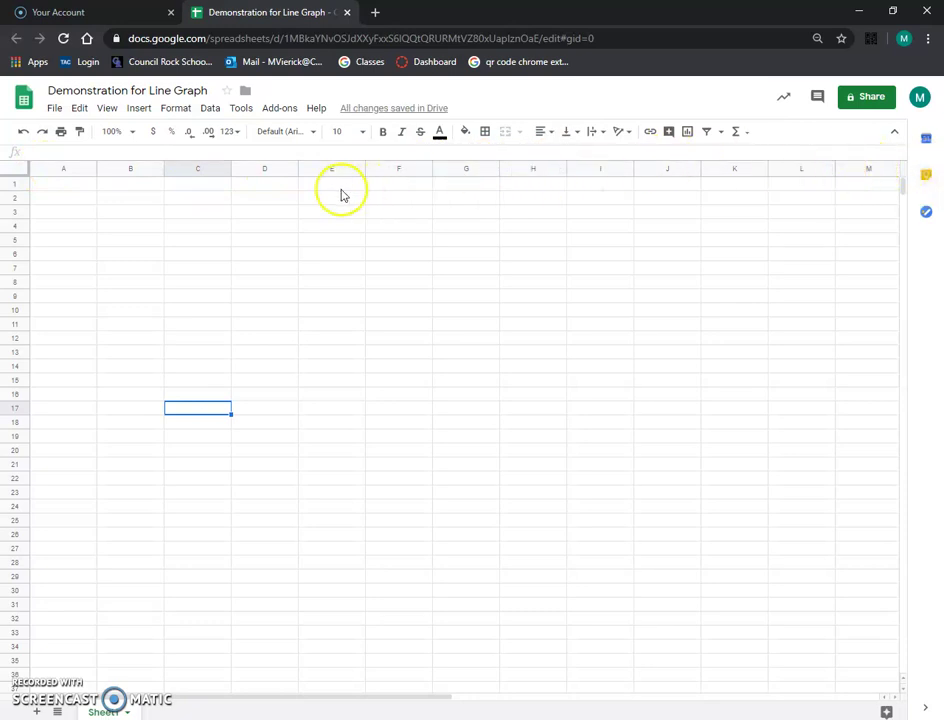
Step: Enter the heading "Day" in cell A1 and the first day value 0 in A2
left_click(58, 186)
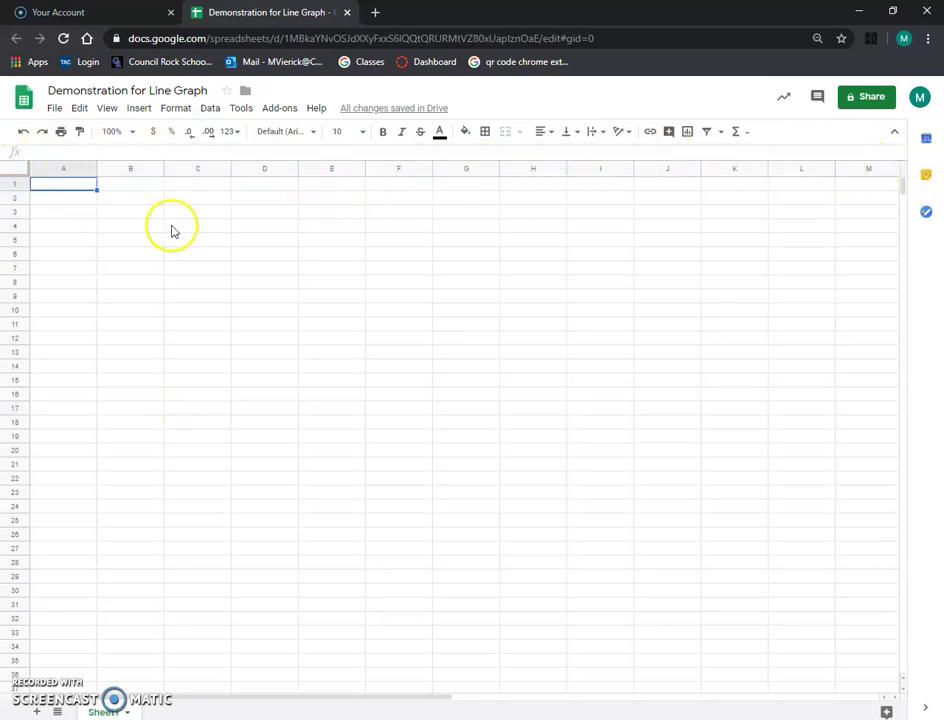
type("Day")
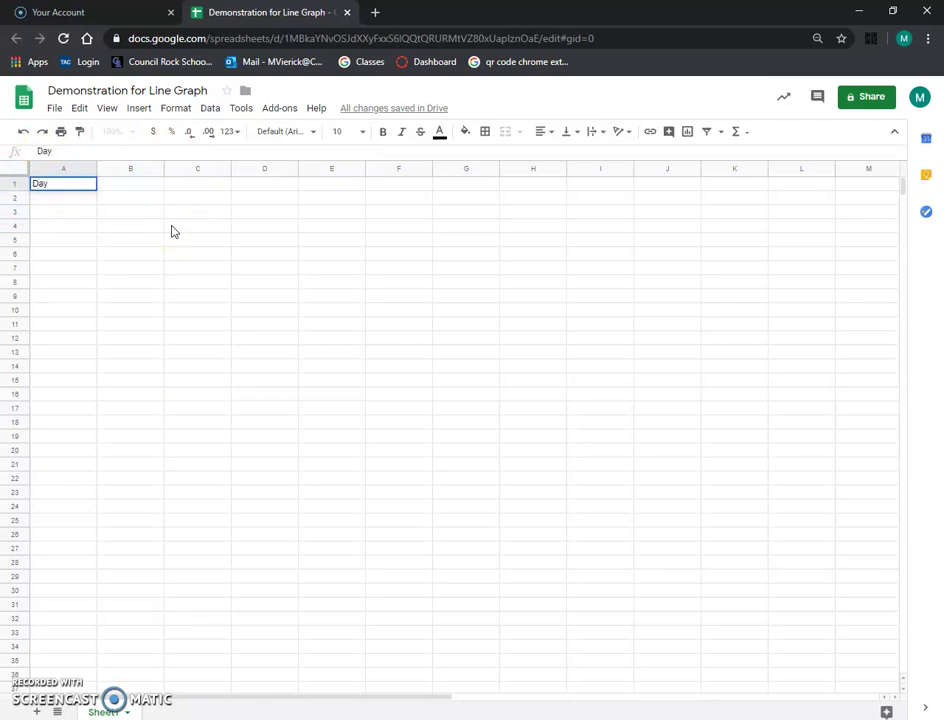
key("Return")
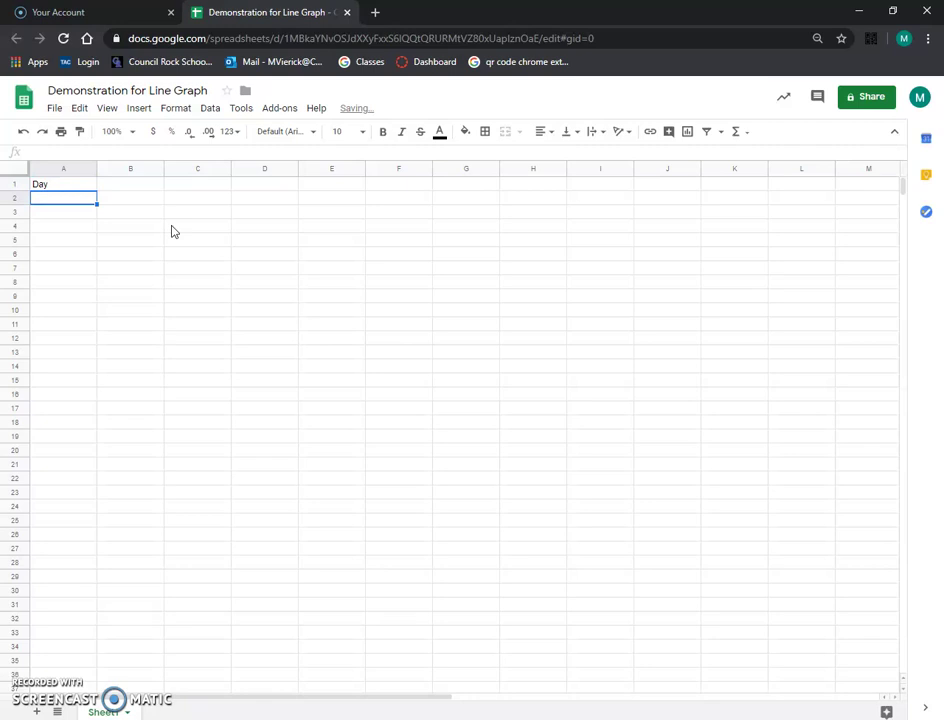
type("0")
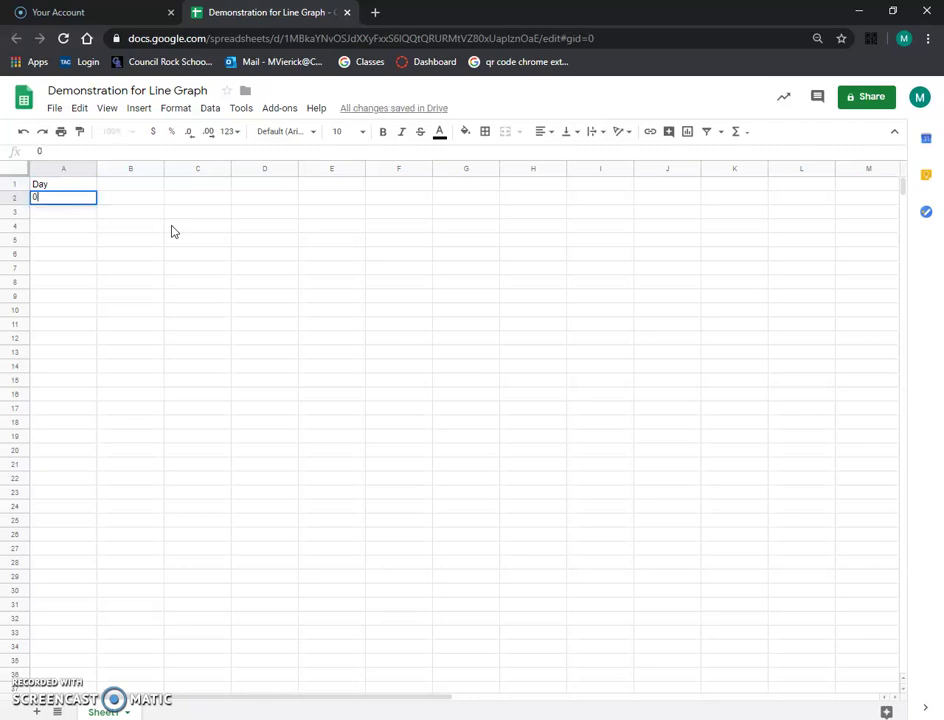
key("Return")
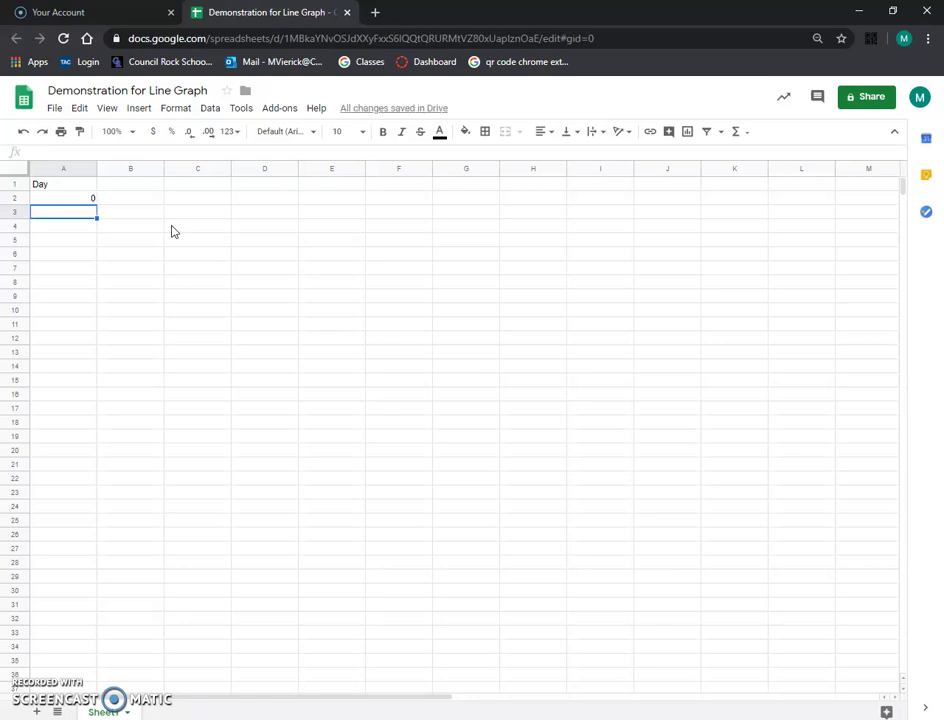
Step: Enter the heading "0% Propylene Glycol" in cell B1 and widen column B to fit the text
key("Up")
key("Right")
key("Up")
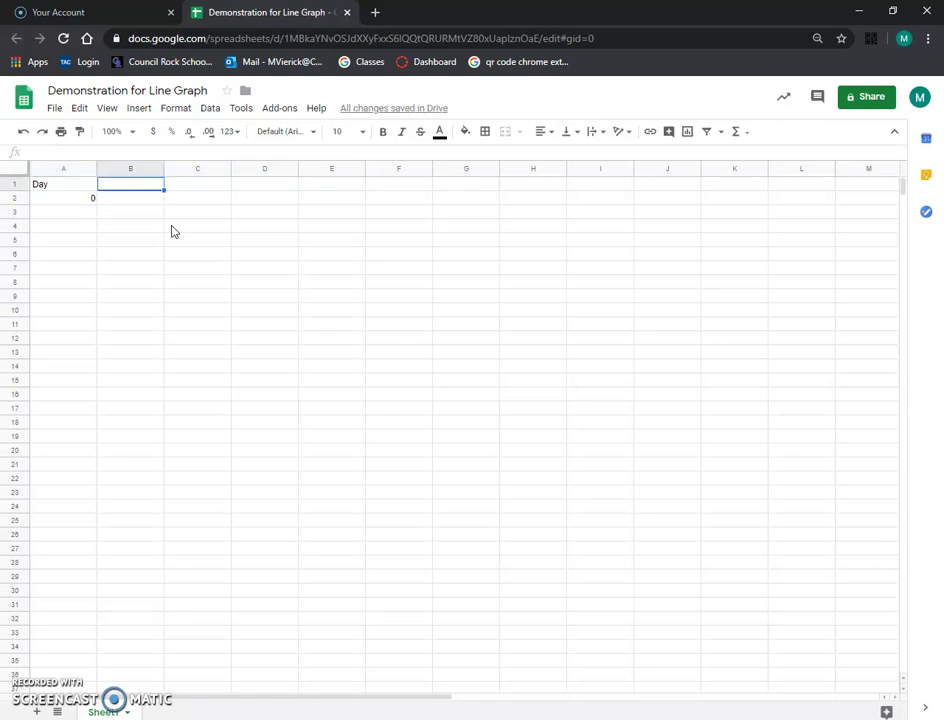
type("0%")
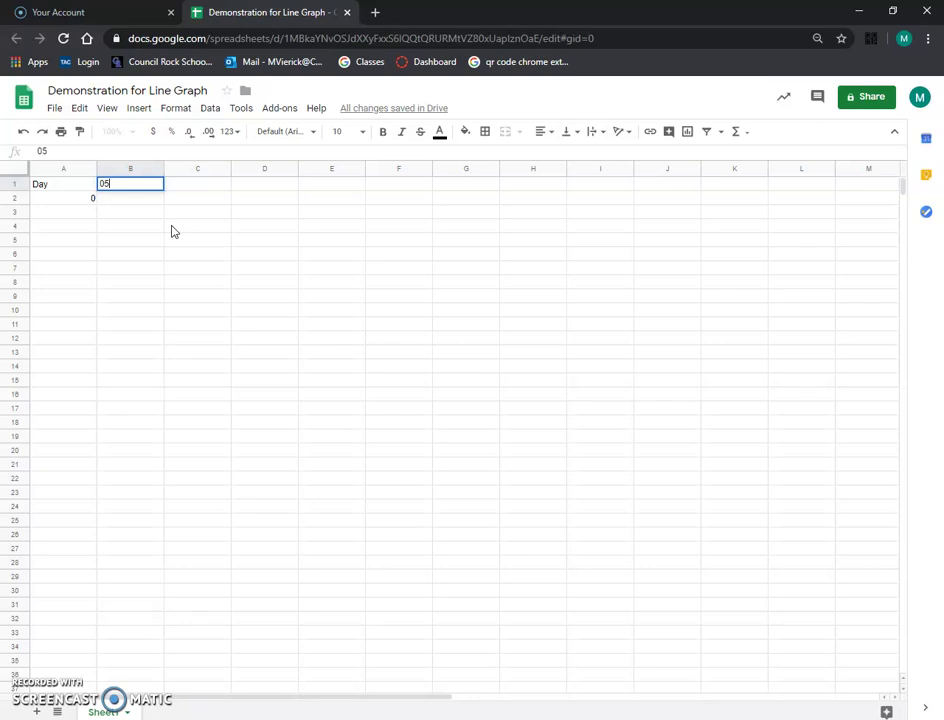
type(" Propylene")
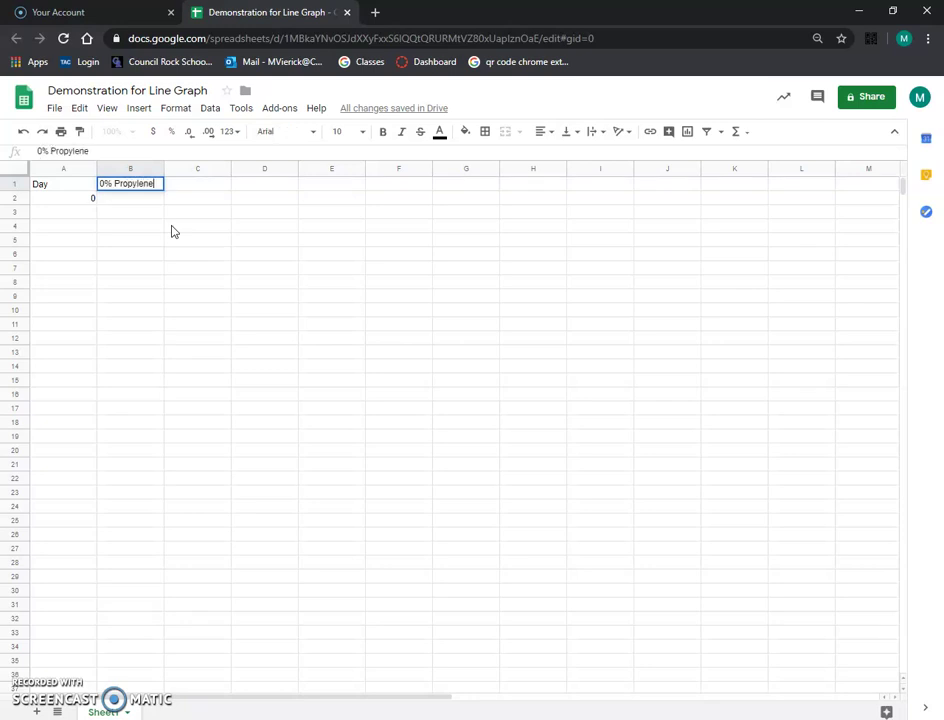
type(" Glycol")
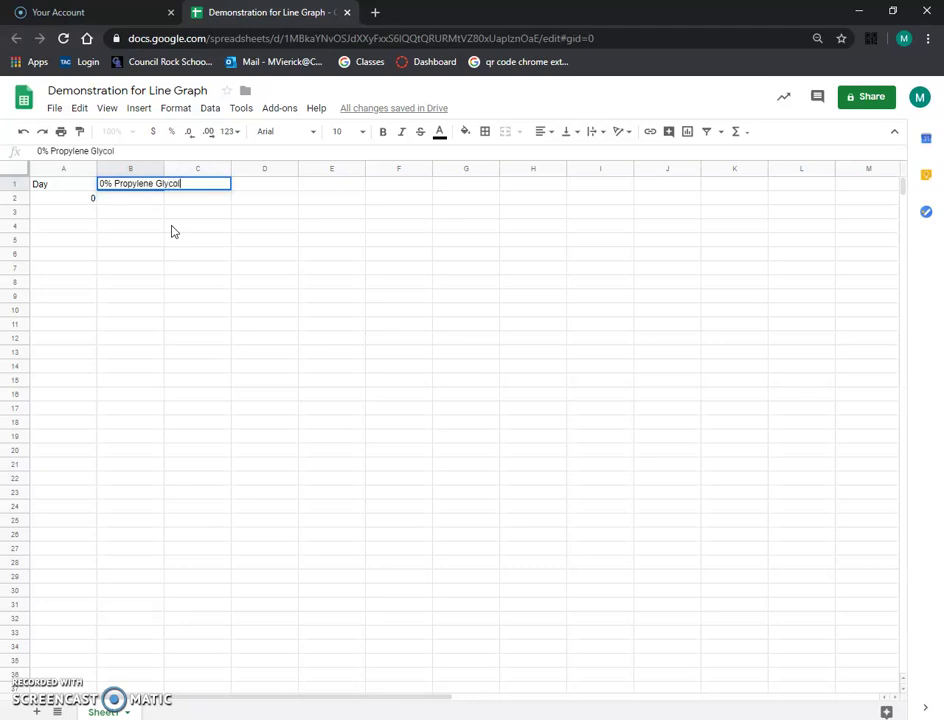
key("Return")
key("Up")
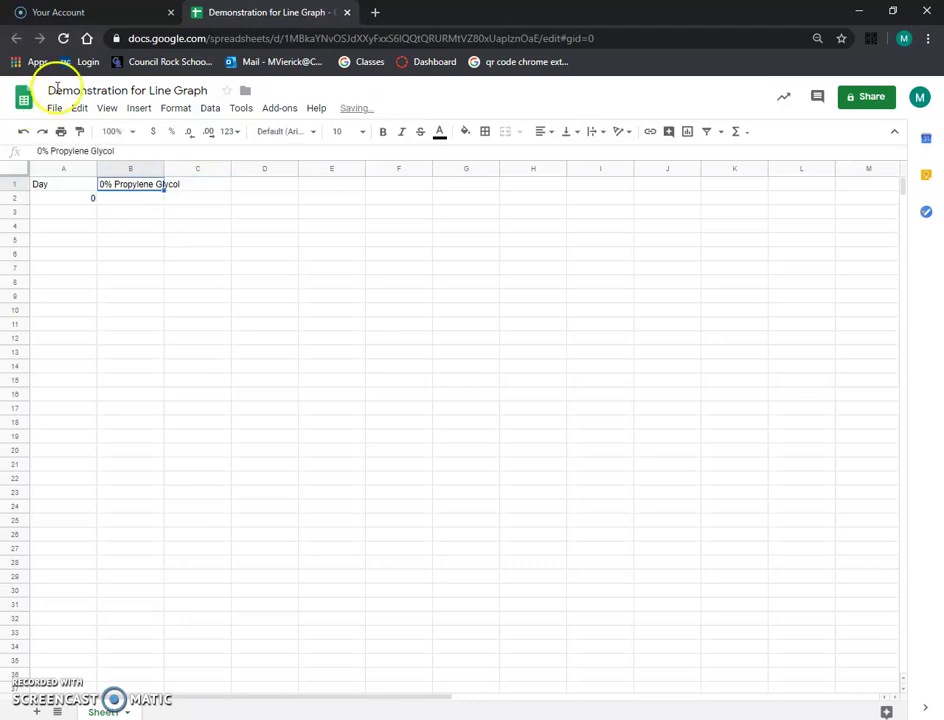
left_click_drag(165, 171, 190, 176)
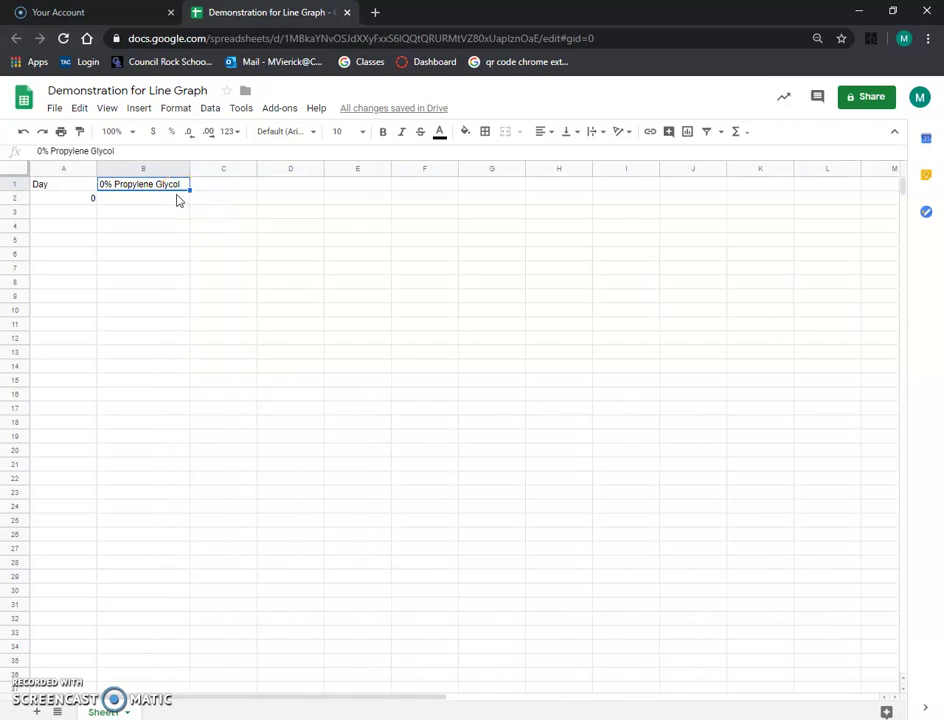
left_click(168, 369)
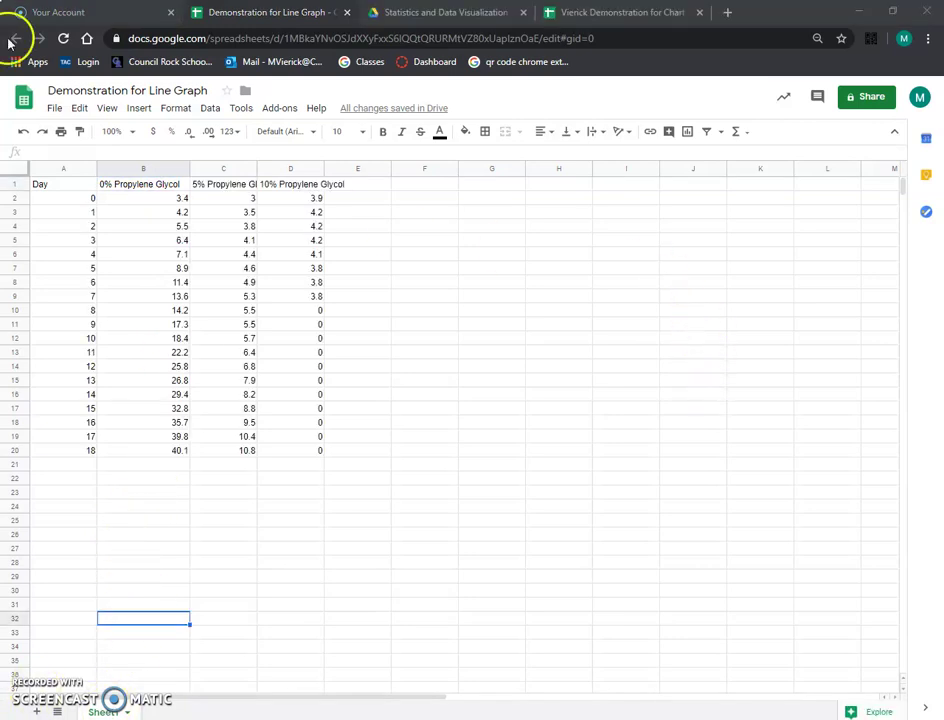
Step: Widen columns C and D so the 5% and 10% Propylene Glycol headings fit
left_click_drag(258, 169, 283, 170)
left_click_drag(373, 168, 378, 168)
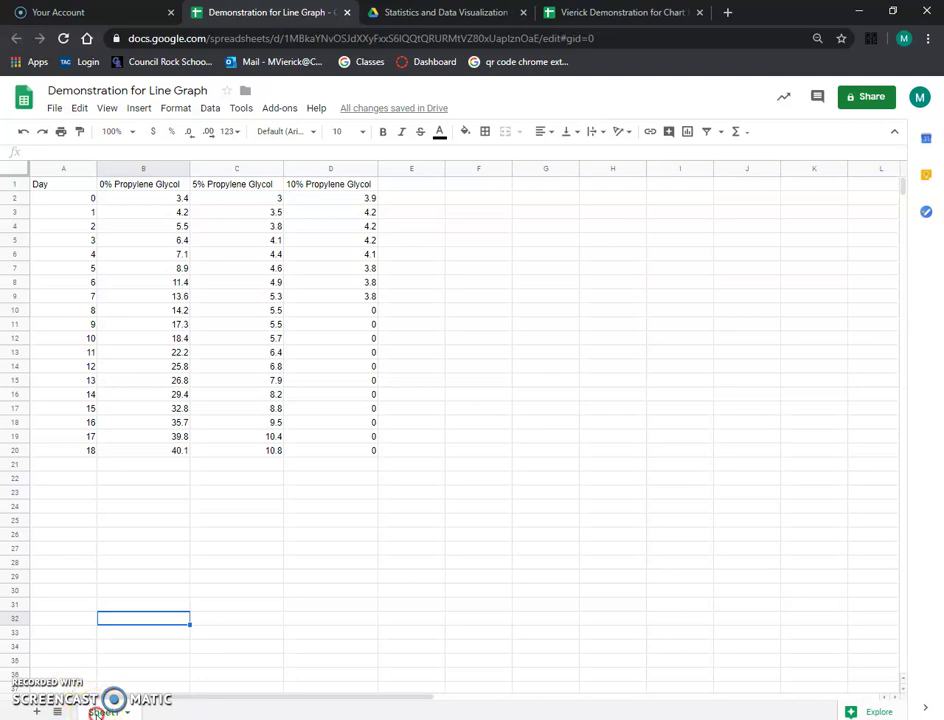
Step: Rename the data sheet Sheet1 as "RawData"
right_click(113, 712)
left_click(105, 545)
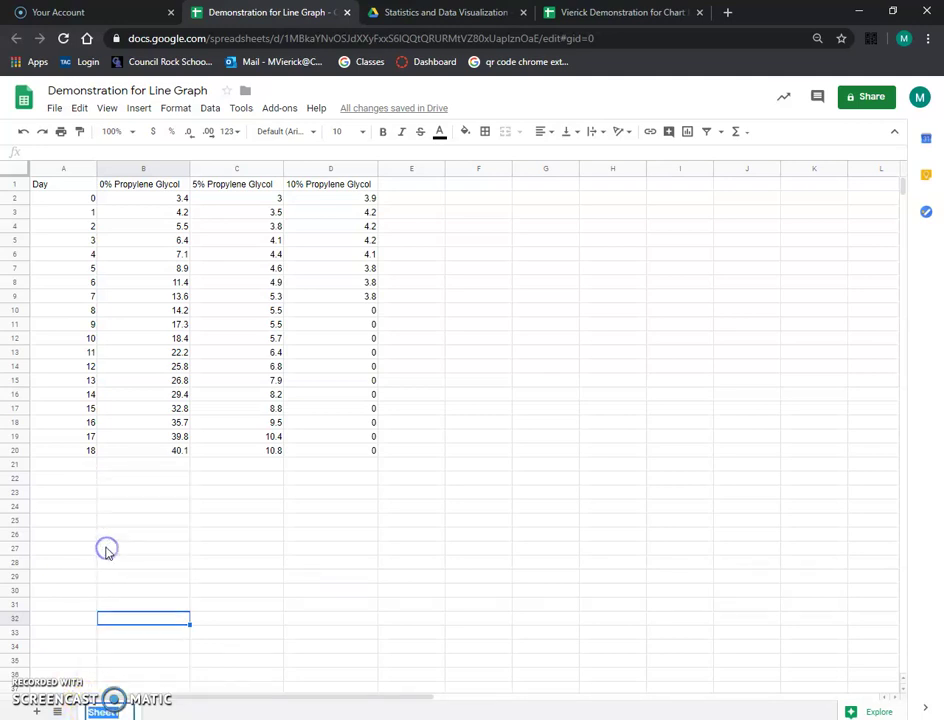
type("RawData")
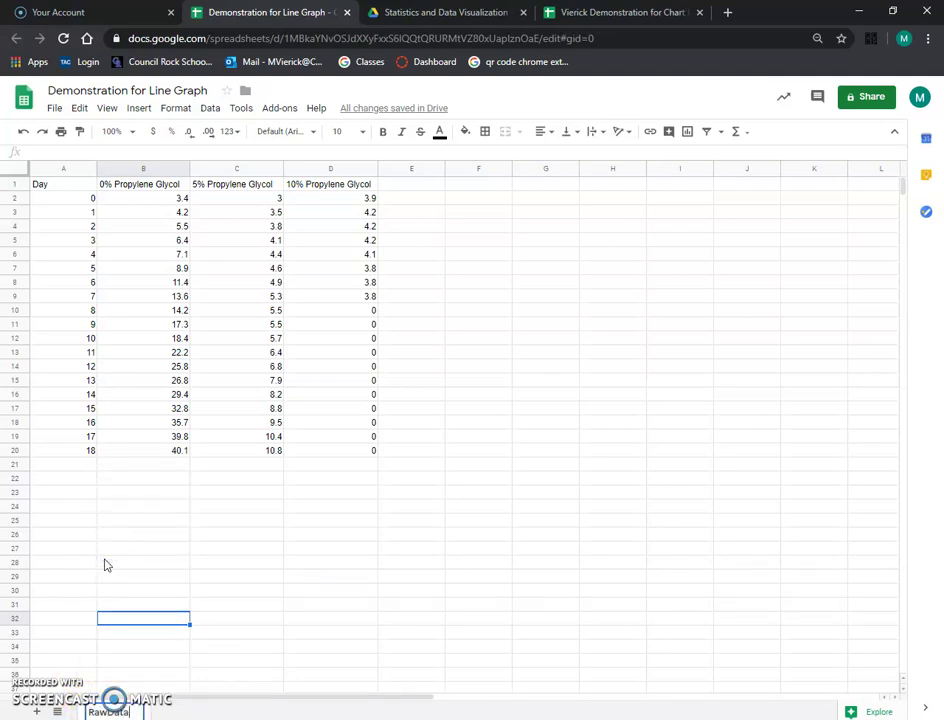
left_click(274, 594)
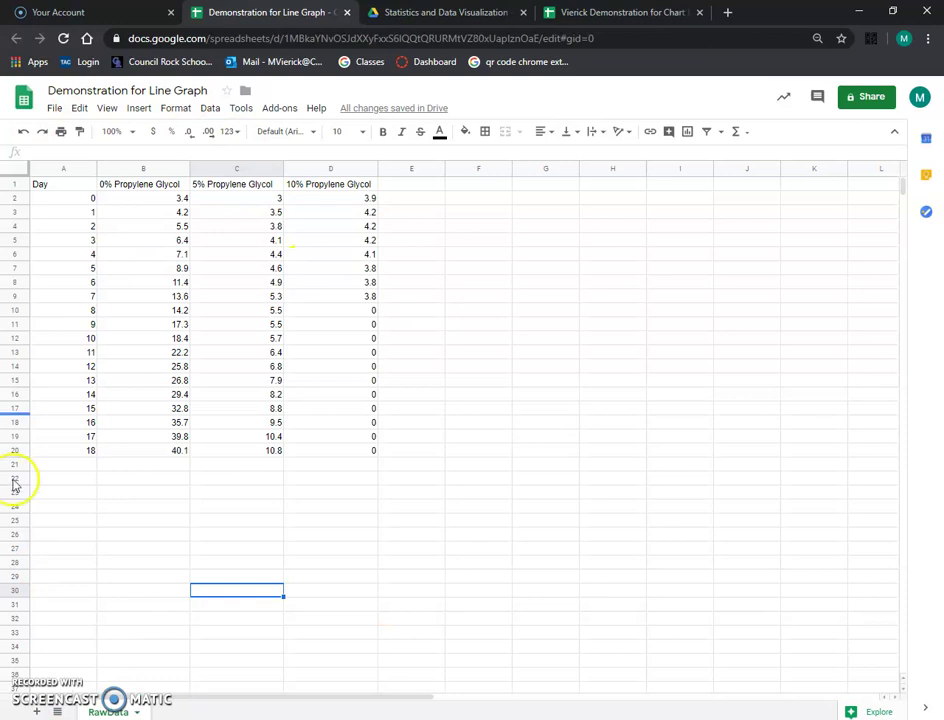
Step: Add a new sheet and name it "Figure 3: Propylene Glycol and Height"
left_click(35, 712)
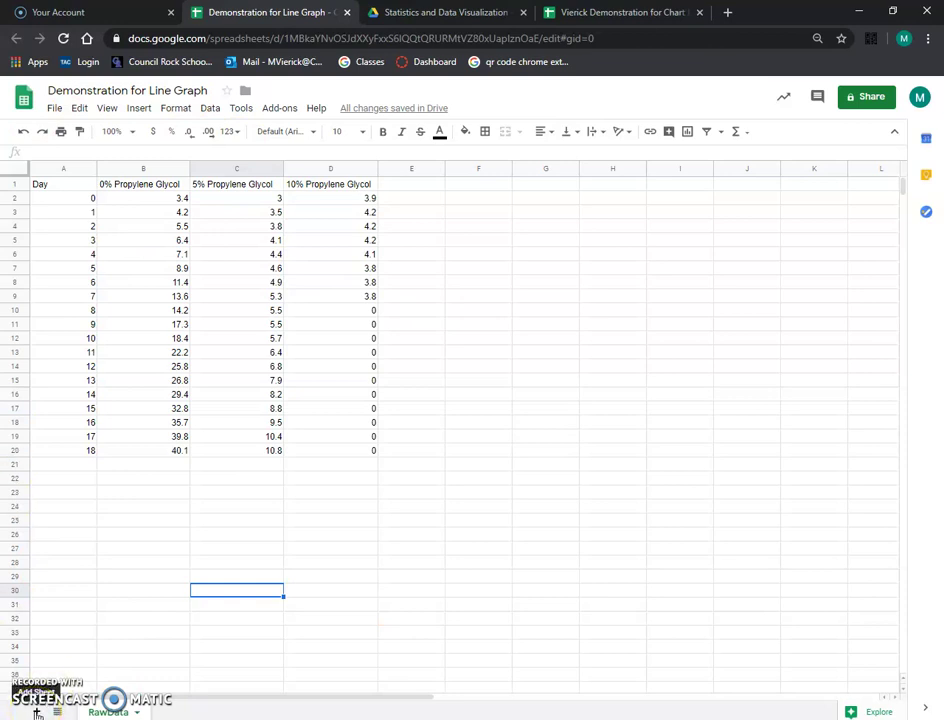
left_click(35, 712)
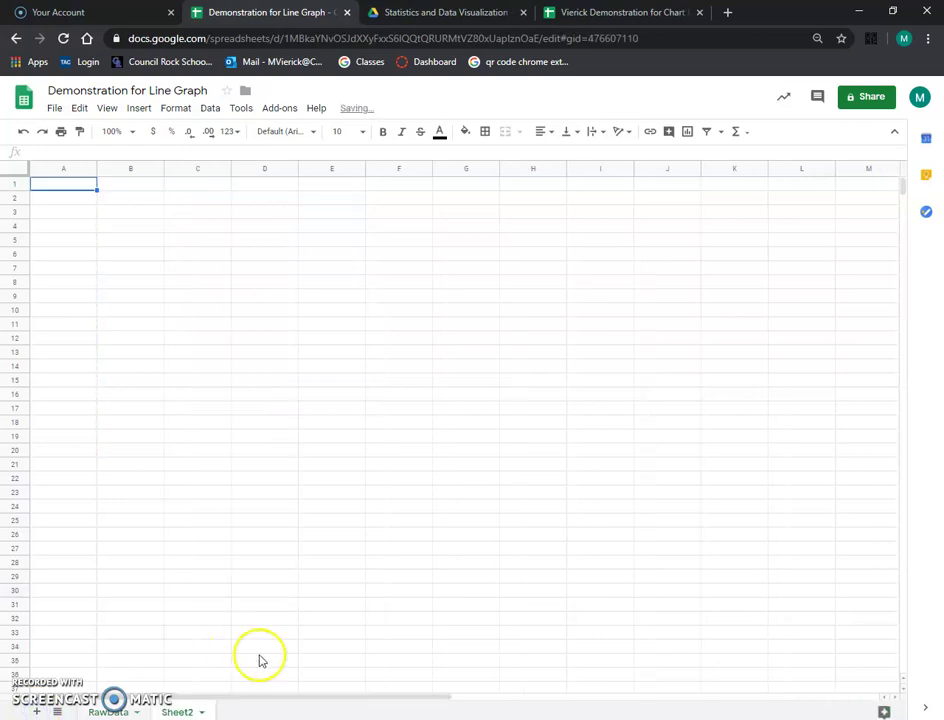
right_click(183, 713)
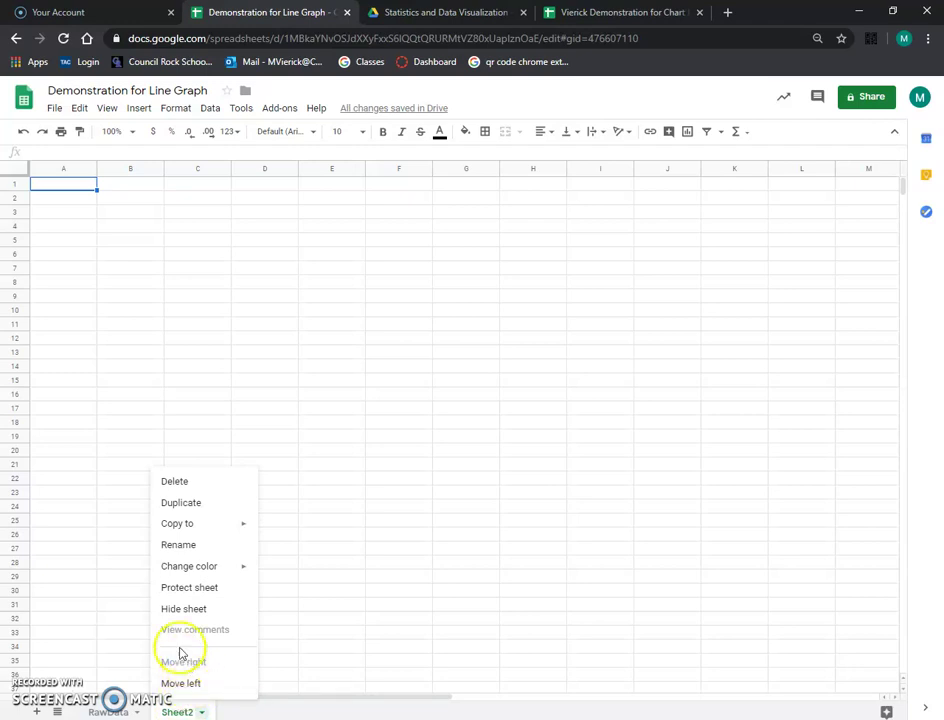
left_click(176, 545)
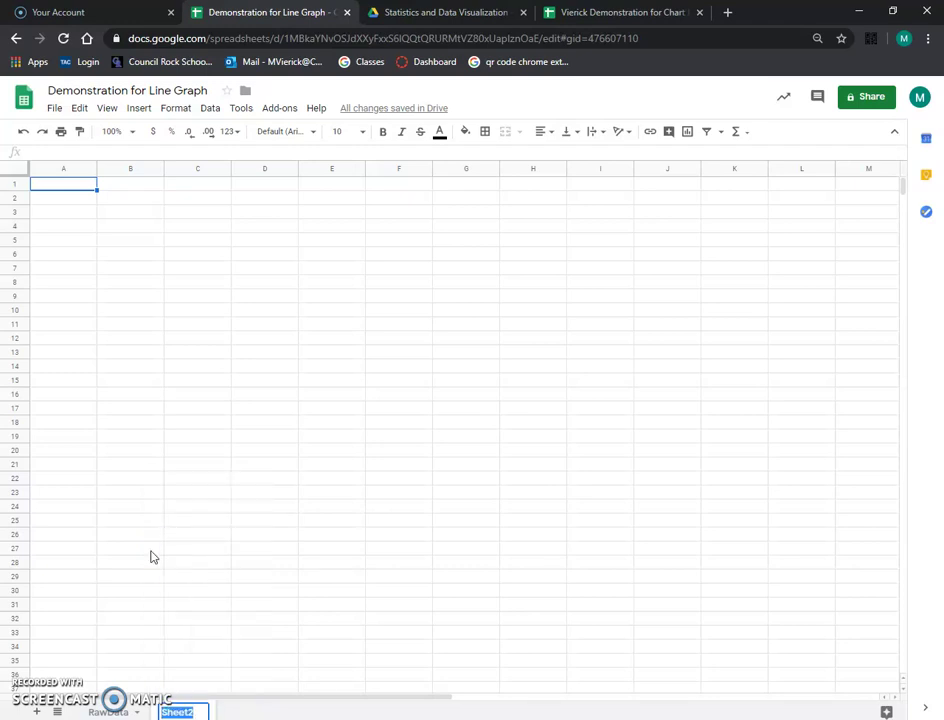
type("Figure")
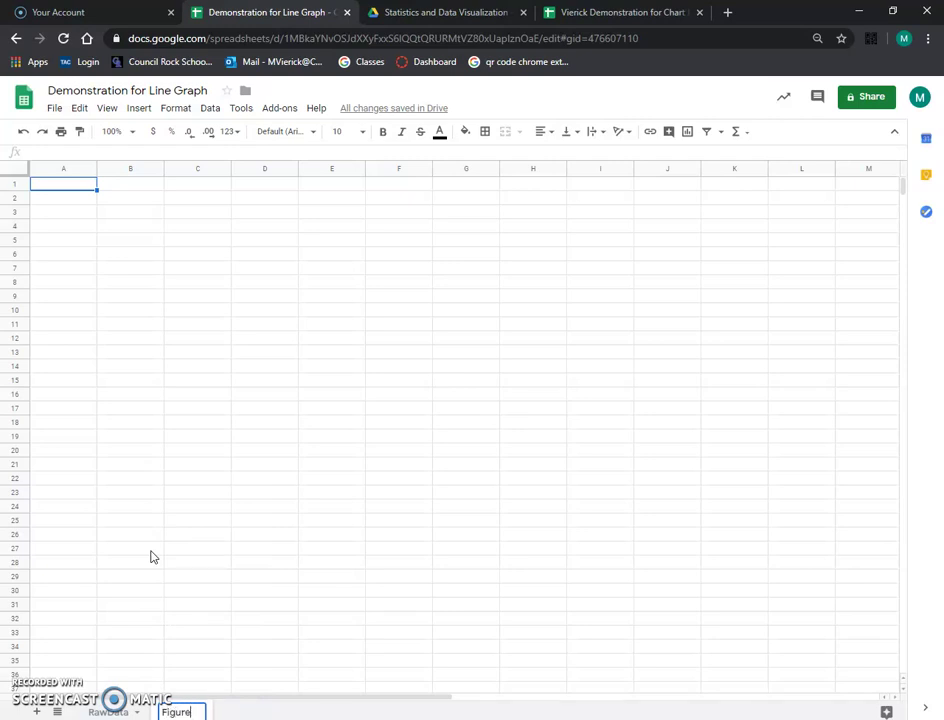
type(" 3:")
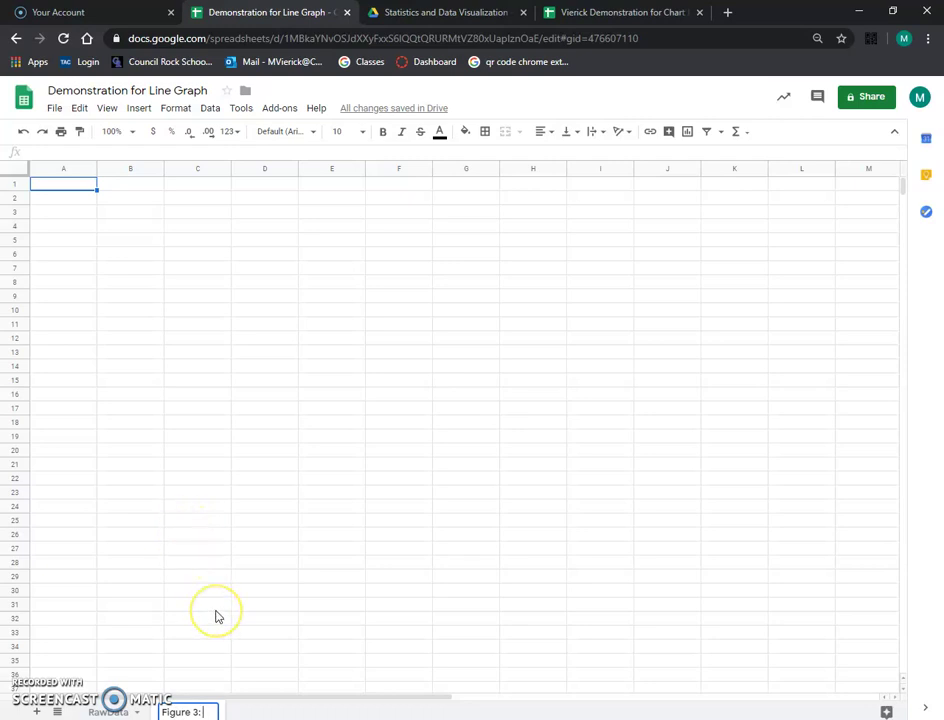
type("Proplyme")
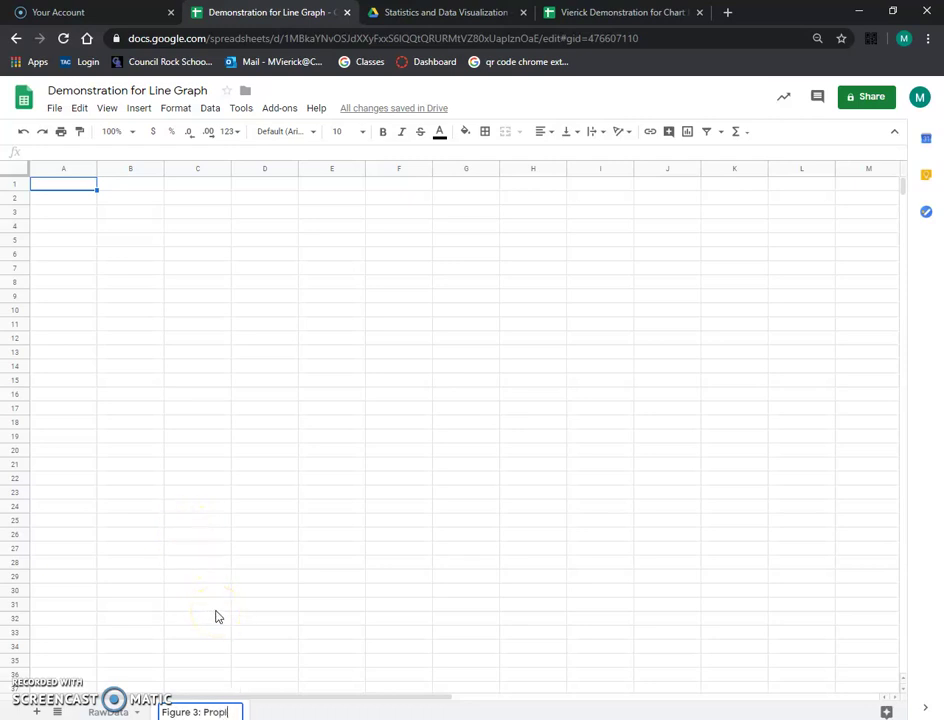
key("BackSpace")
key("BackSpace")
key("BackSpace")
key("BackSpace")
type("ylene Glycol a")
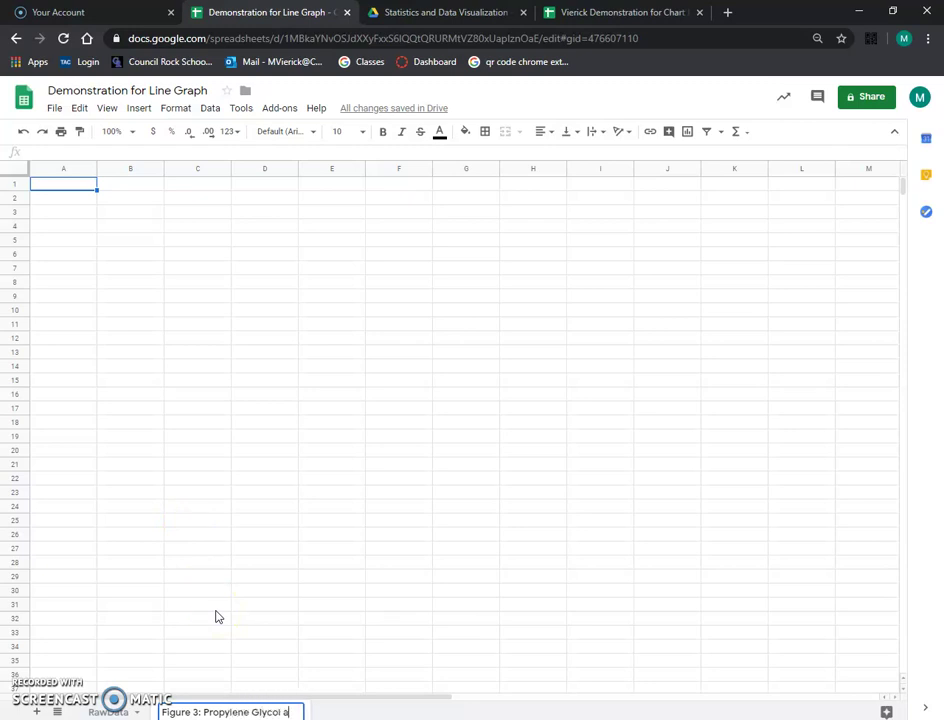
type("nd  ")
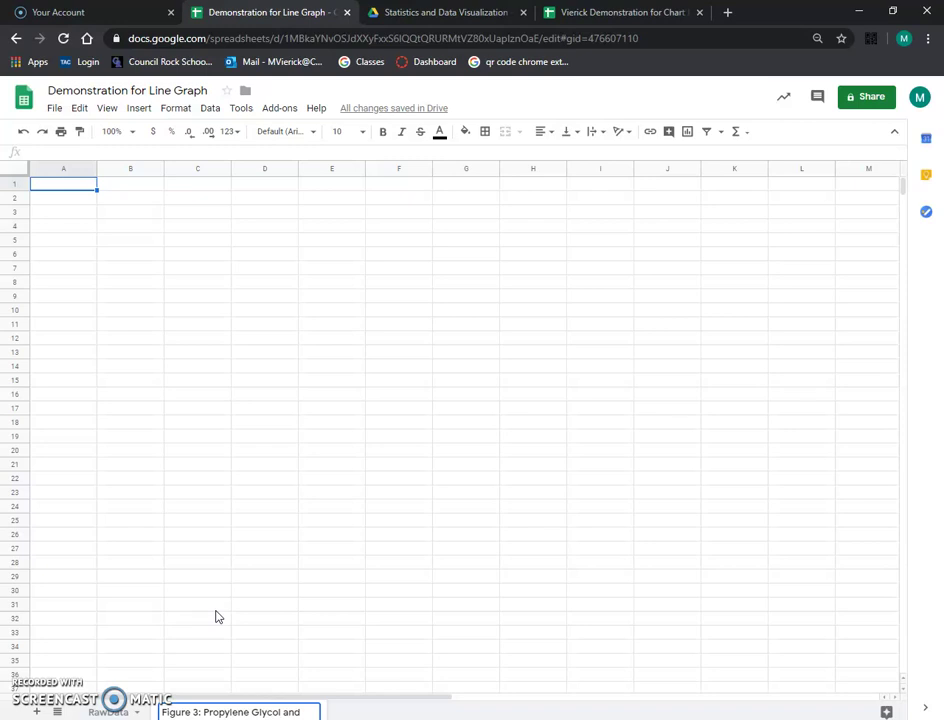
type("Helght")
left_click(229, 603)
left_click(263, 578)
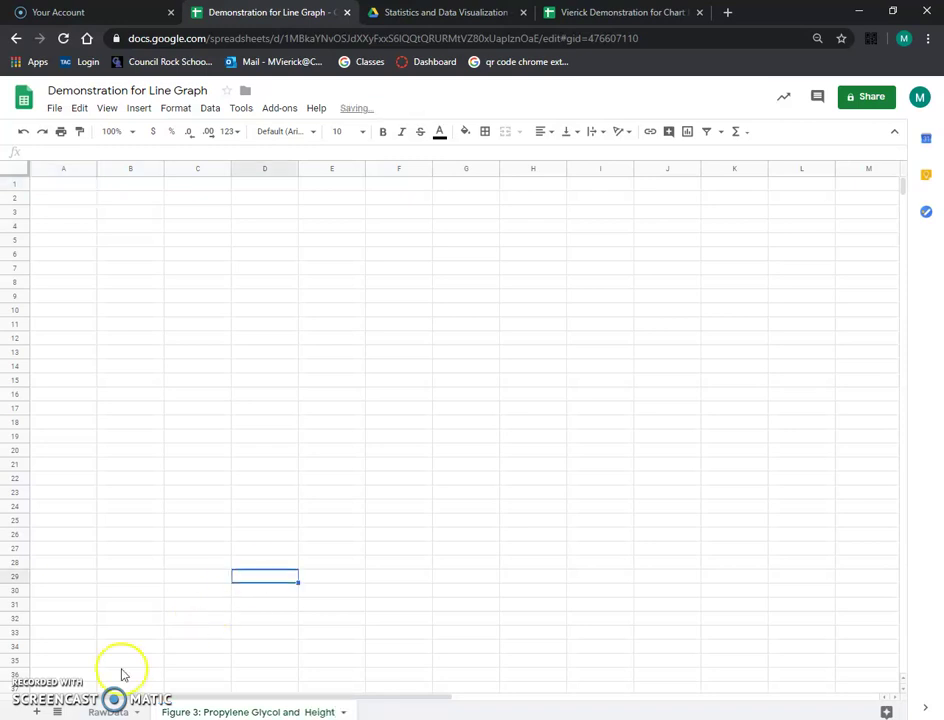
Step: Link cell A1 of the Figure 3 sheet to the Day heading with the formula =RawData!A1
left_click(109, 714)
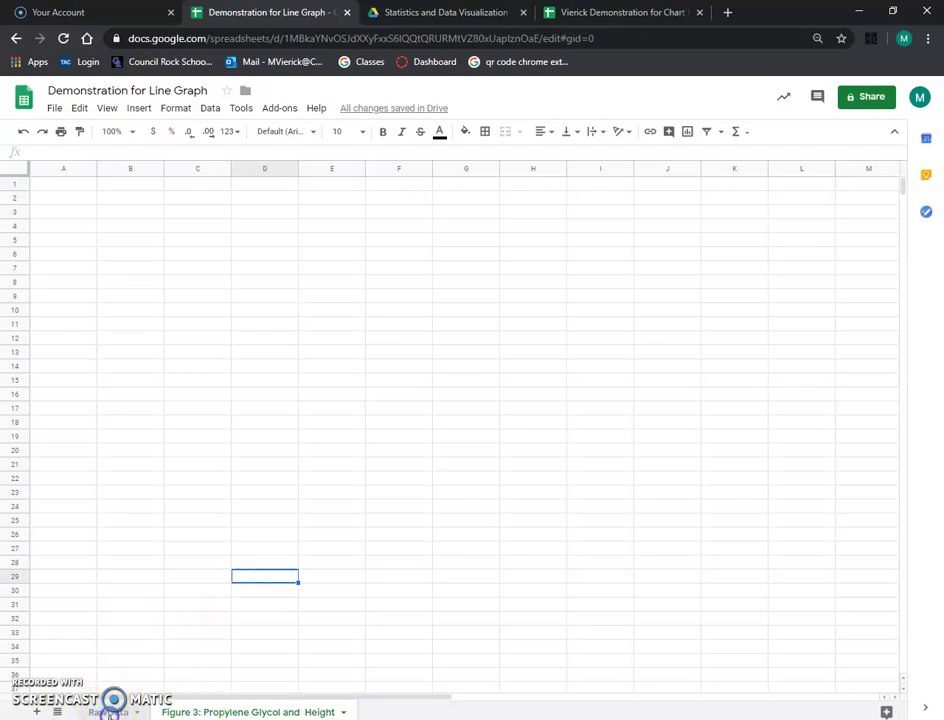
left_click(205, 714)
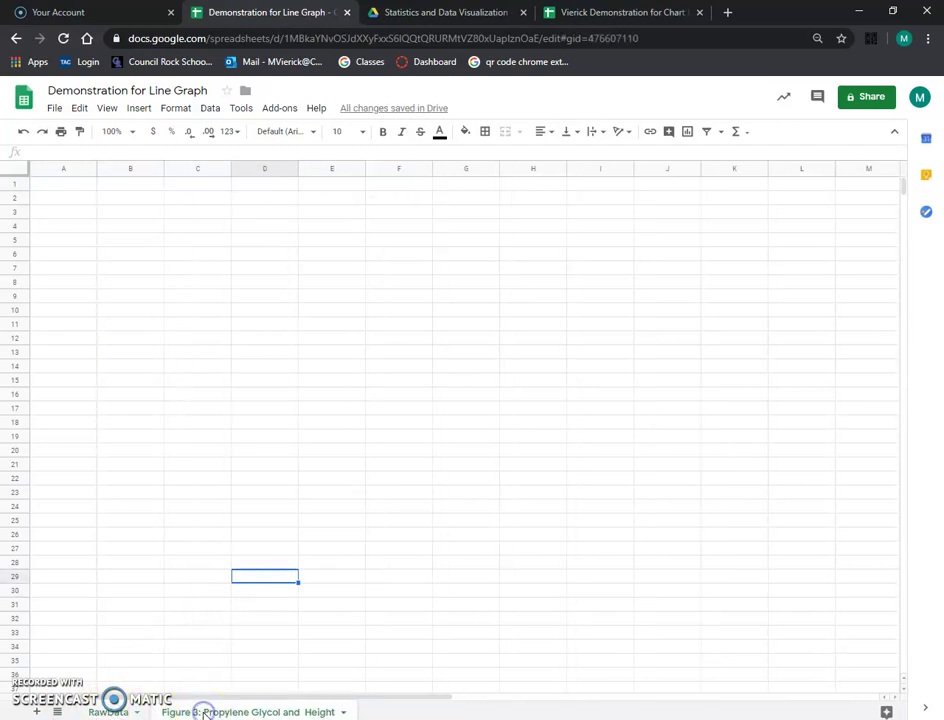
left_click(65, 185)
type("=")
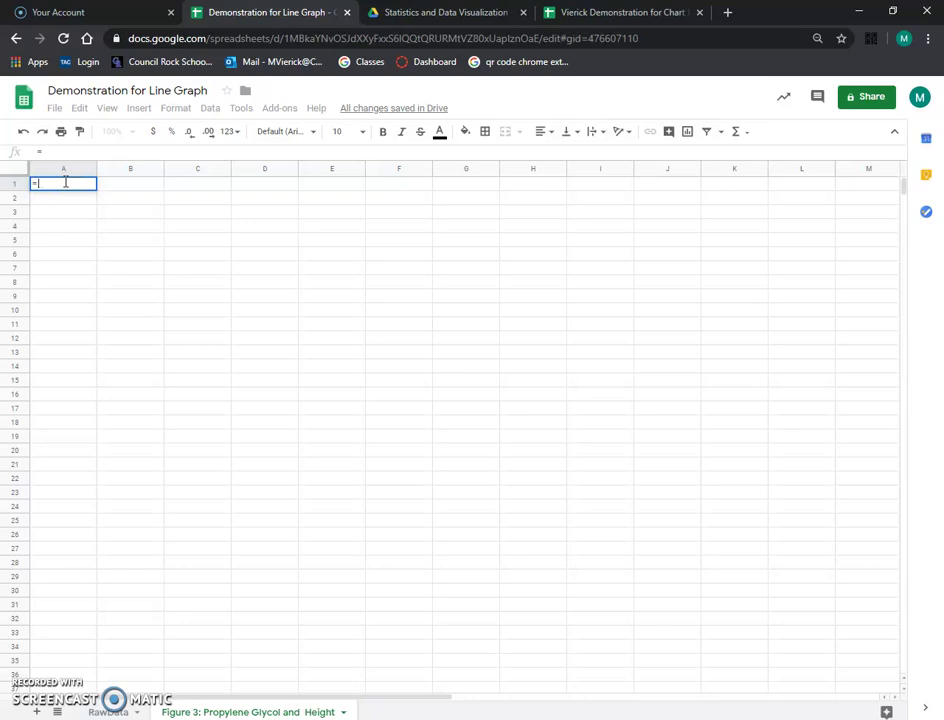
type("RawData!")
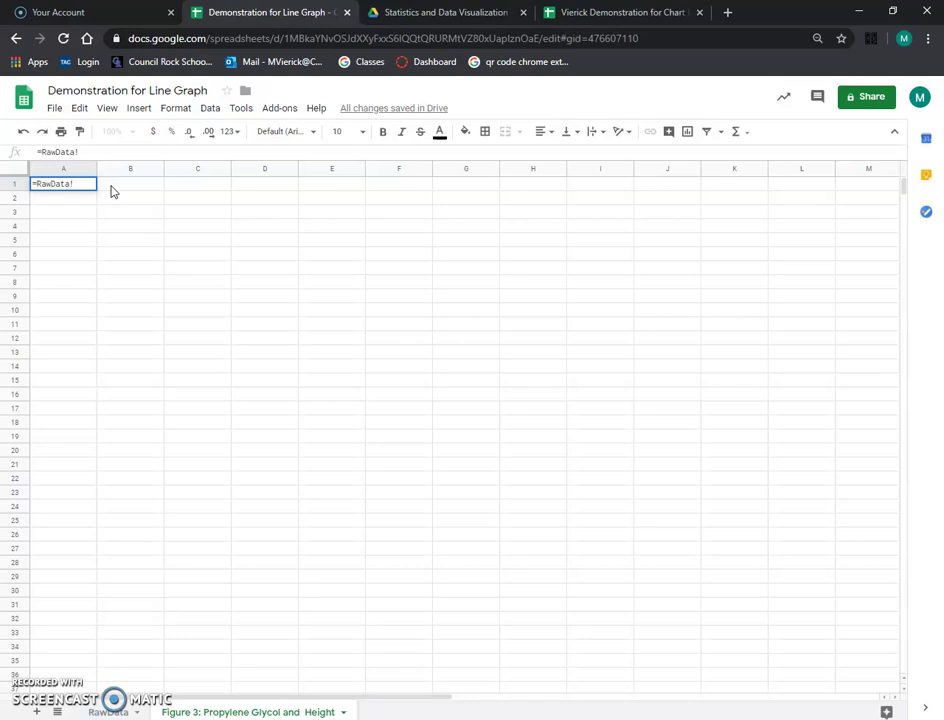
type("1")
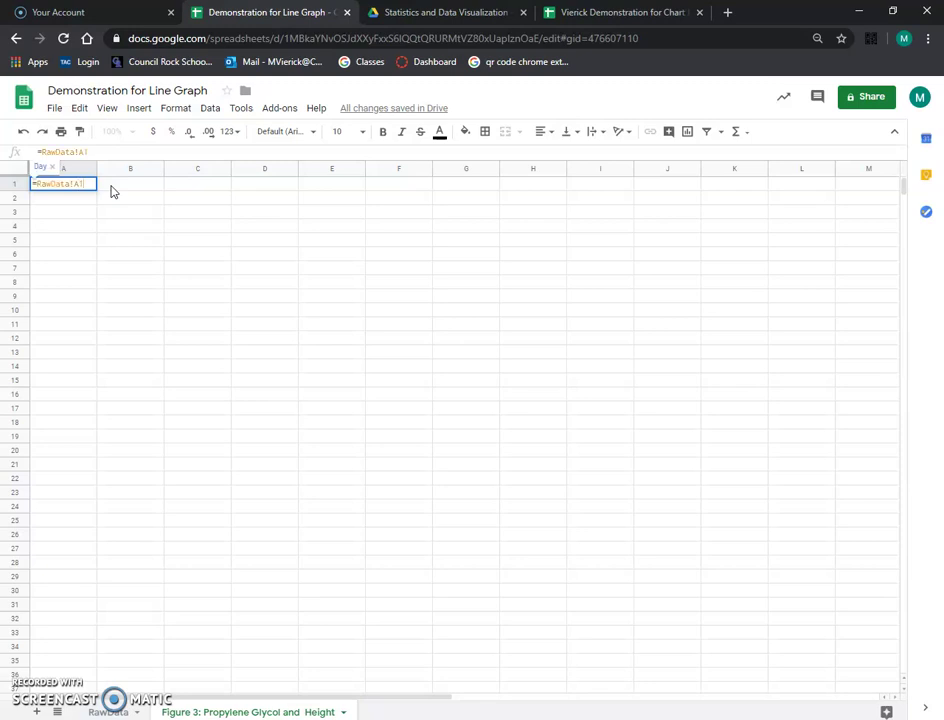
key("Return")
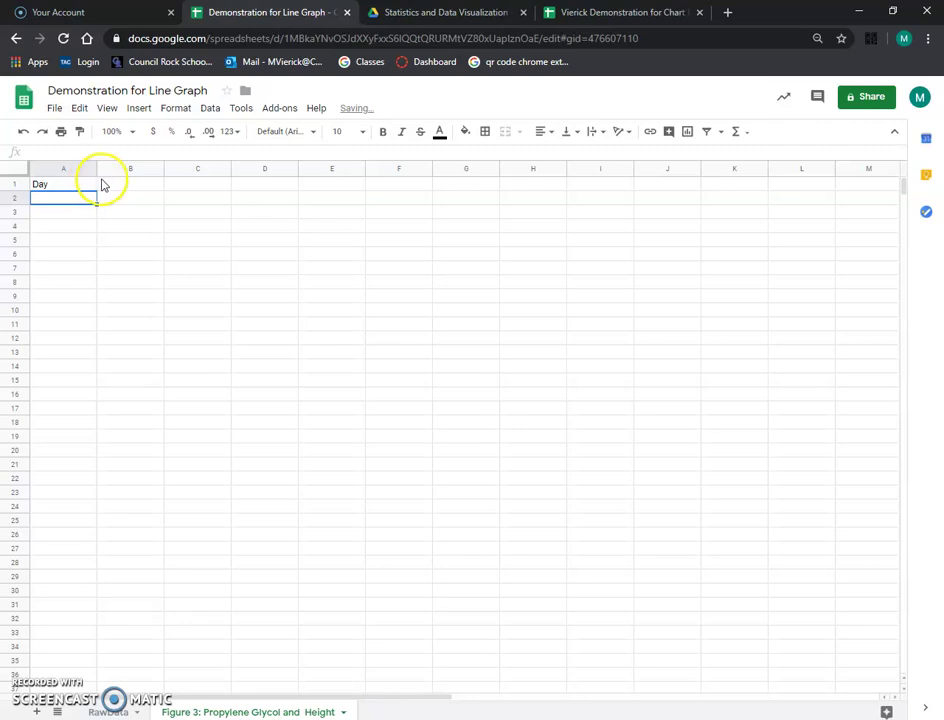
Step: Link cell B1 to the 0% Propylene Glycol heading with =RawData!B1 and widen column B to fit it
left_click(110, 184)
type("=RawData!")
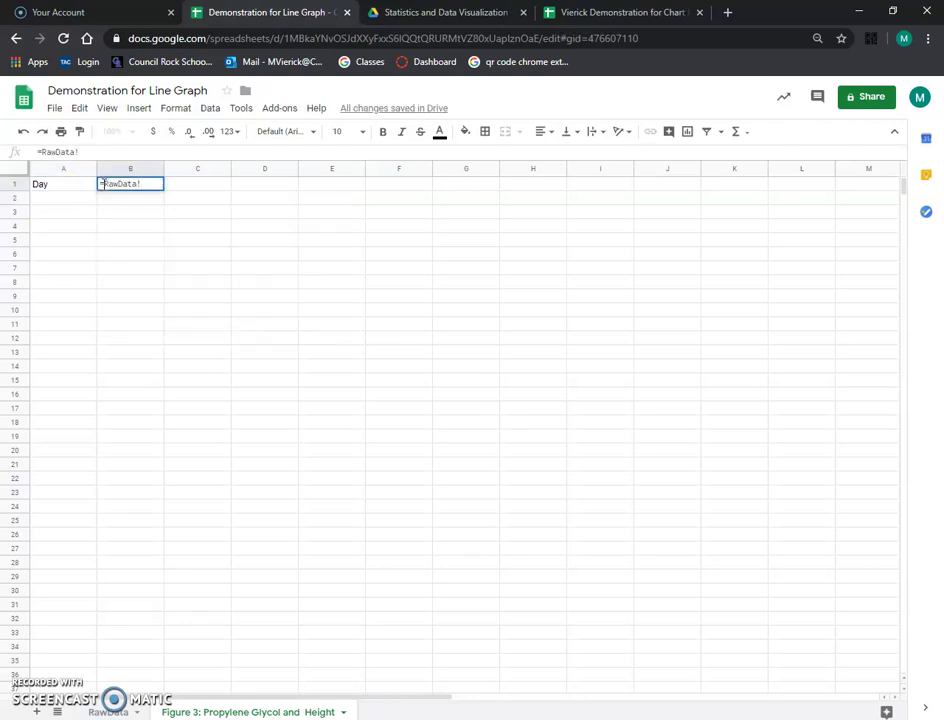
type("B1")
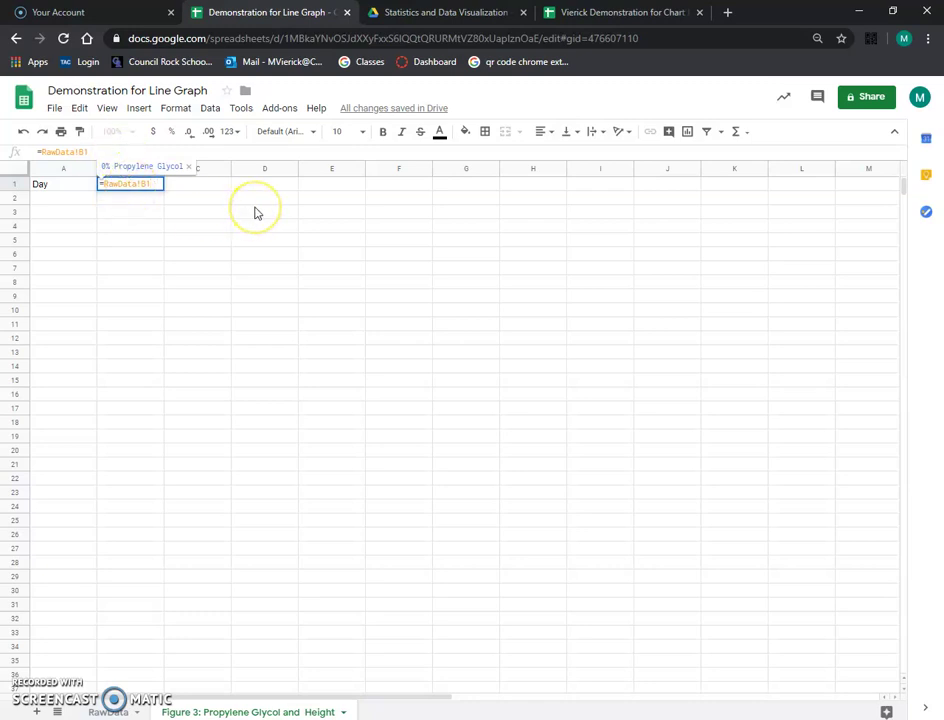
key("Return")
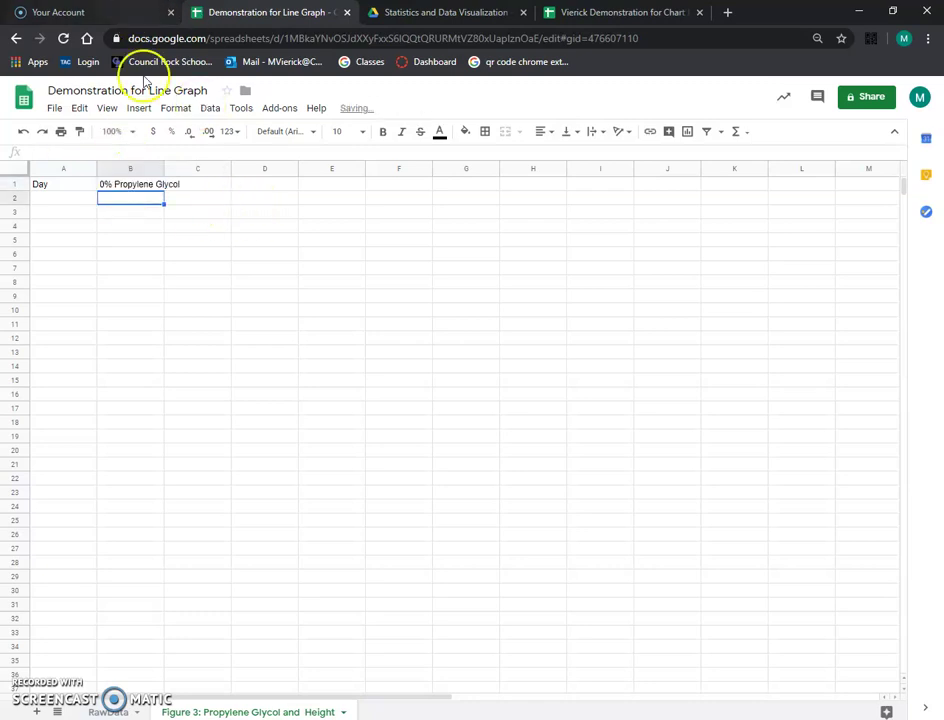
left_click_drag(168, 170, 191, 168)
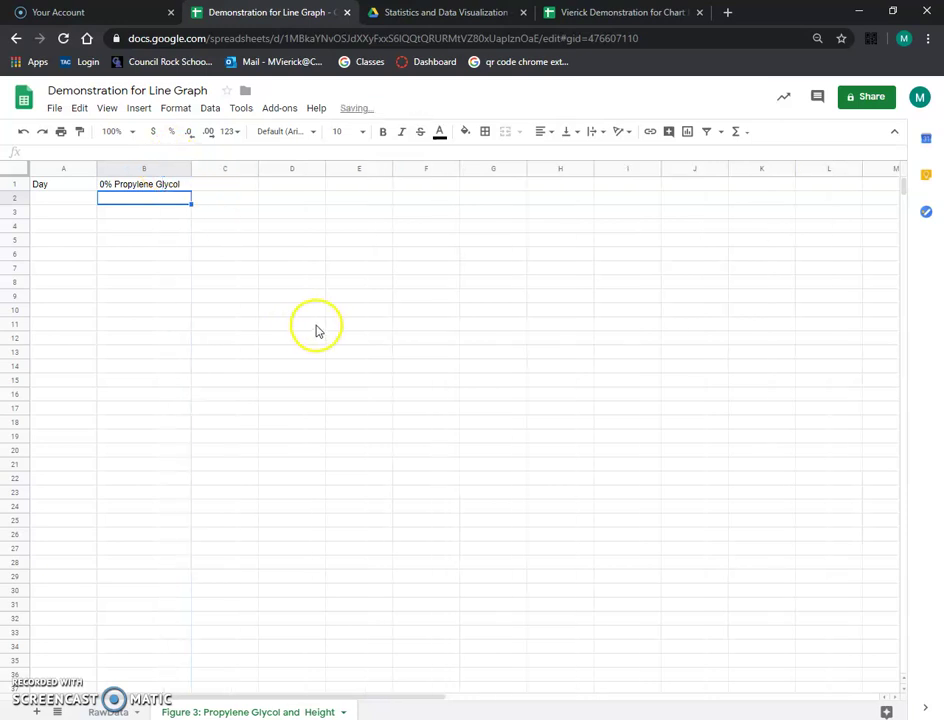
Step: Fill the linked formula in A1 down column A through row 37
left_click(74, 185)
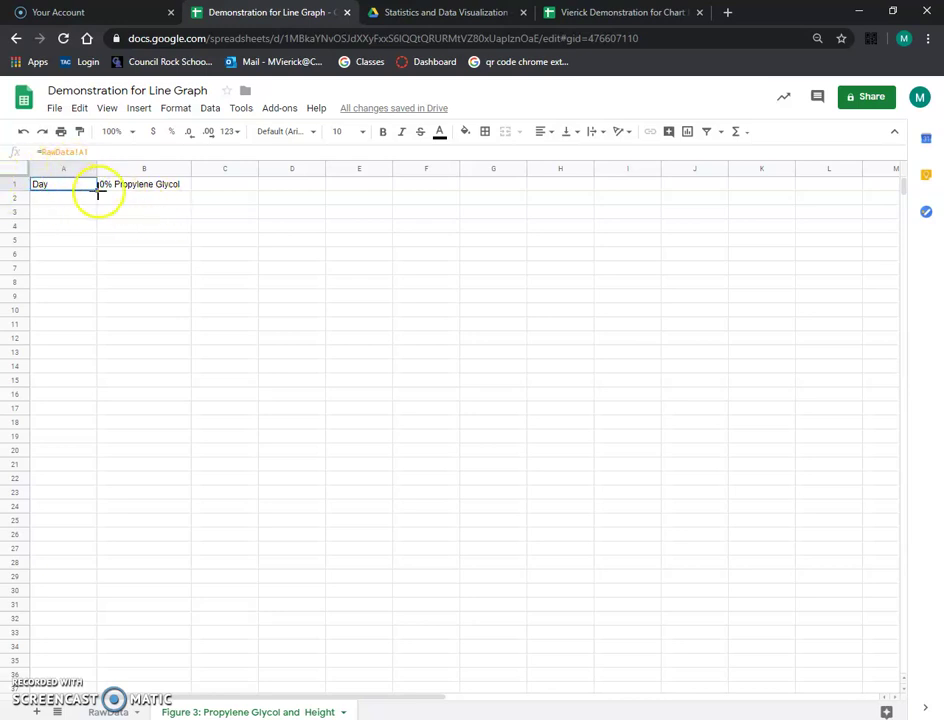
left_click(97, 189)
left_click_drag(97, 189, 87, 627)
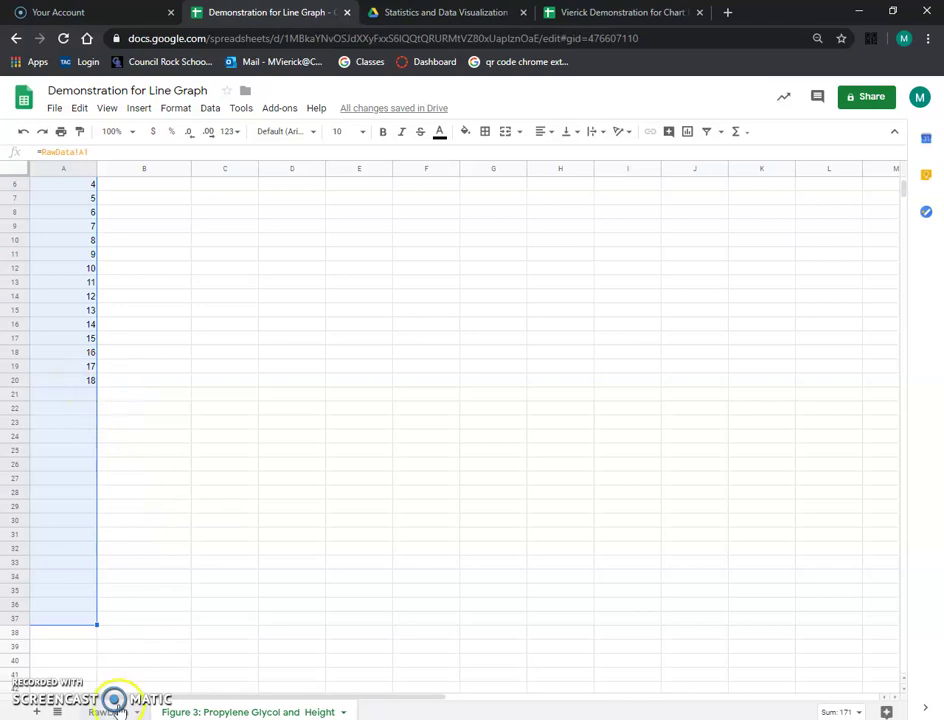
Step: Enter days 19 and 20 below day 18 in the RawData Day column and check the linked column on the Figure 3 sheet
left_click(112, 711)
left_click(77, 465)
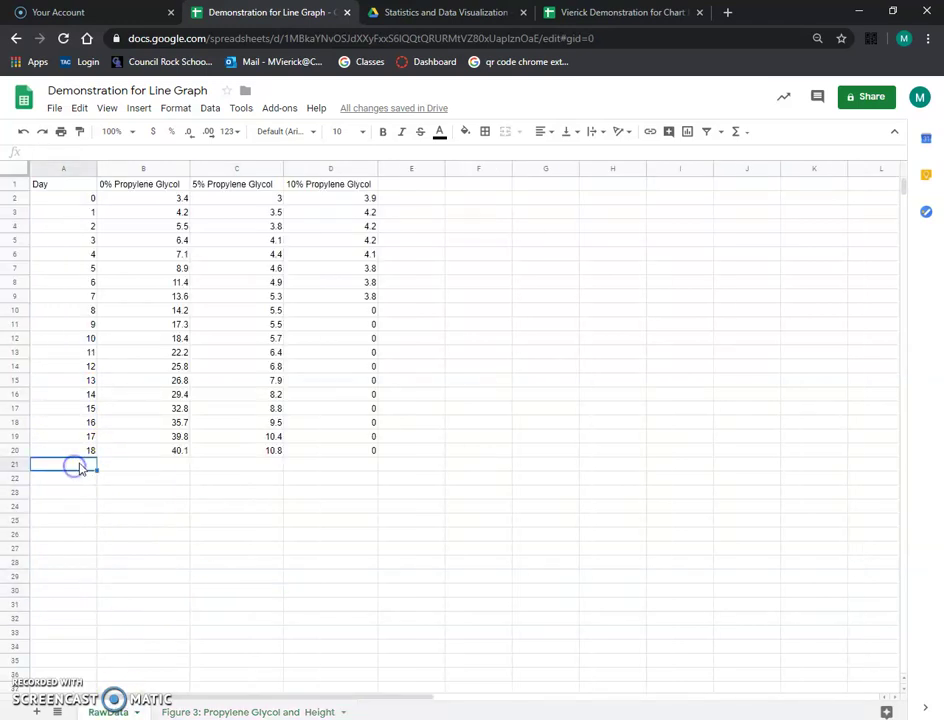
type("19")
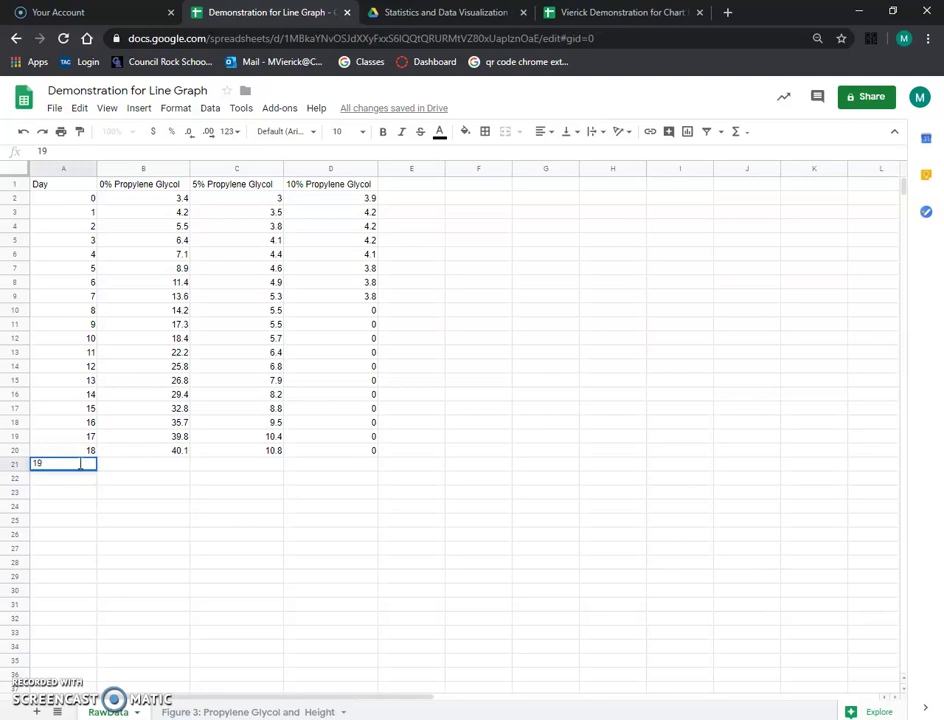
key("Return")
type("2")
left_click(200, 711)
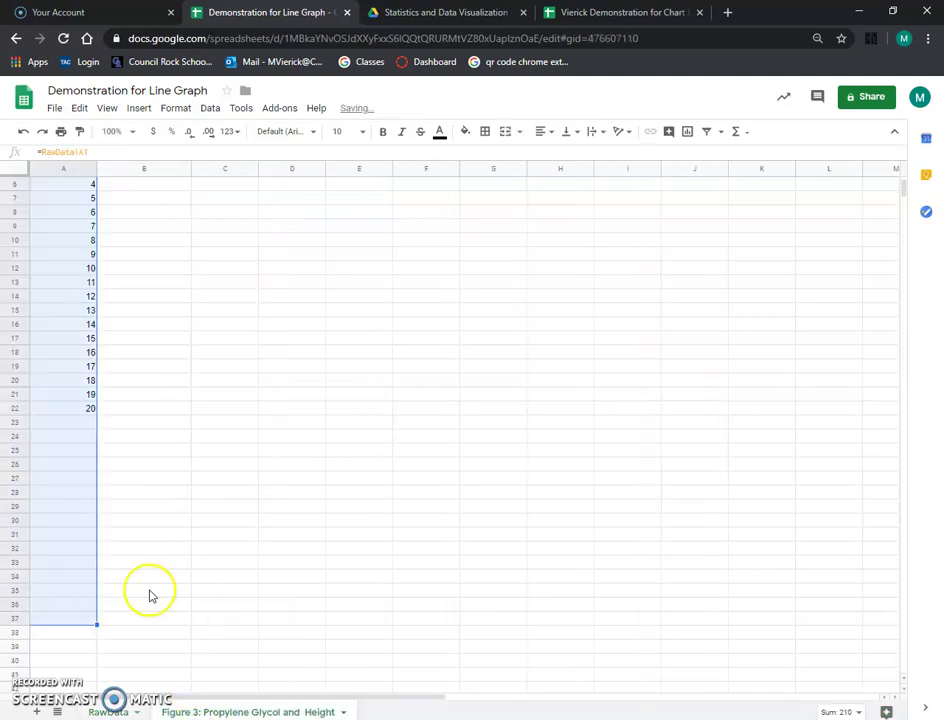
left_click(86, 422)
scroll(110, 400, "up", 2)
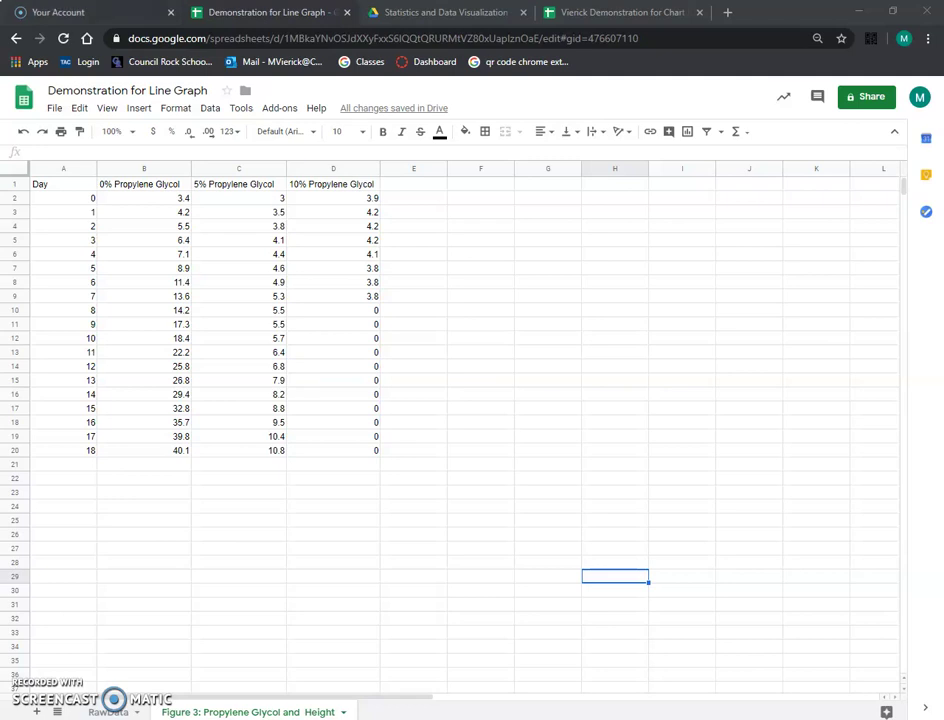
left_click(142, 109)
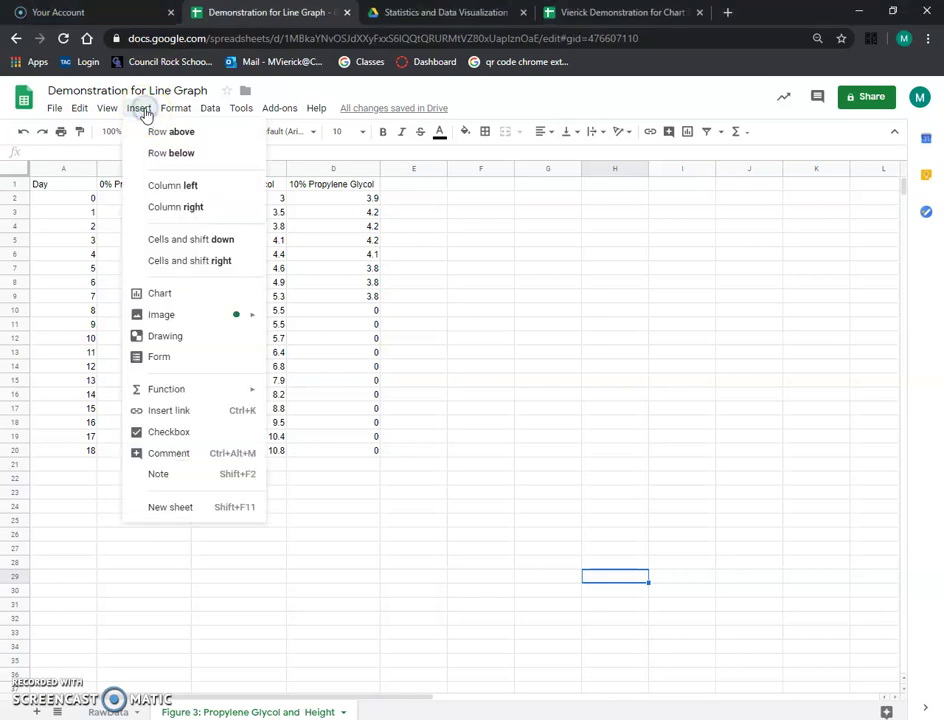
left_click(210, 297)
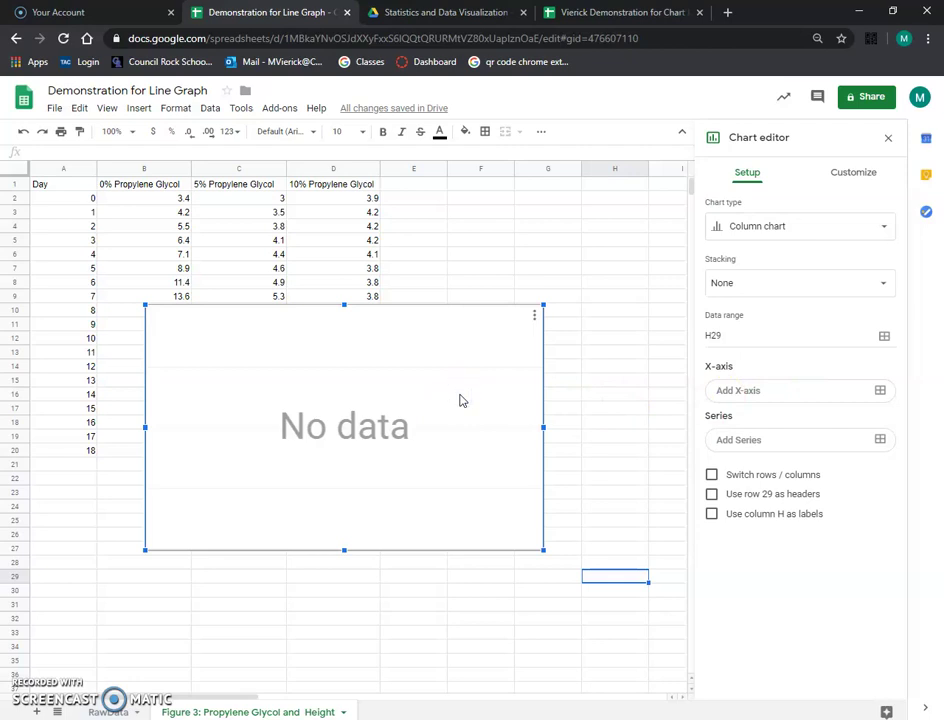
key("Delete")
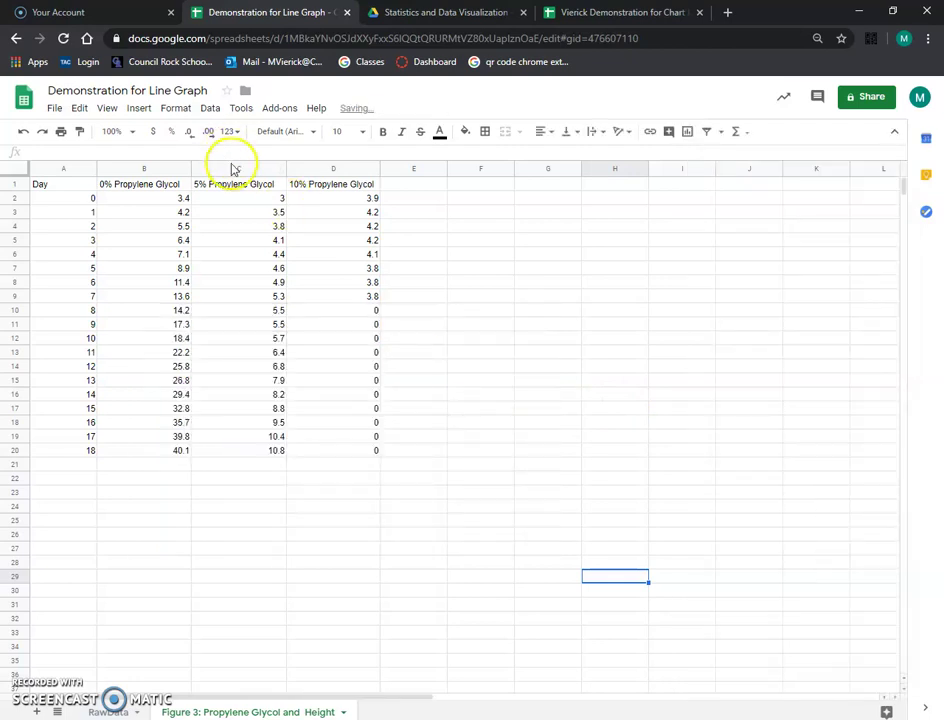
Step: Insert a chart from the data range A1:D20 on the Figure 3 sheet
left_click_drag(45, 188, 371, 455)
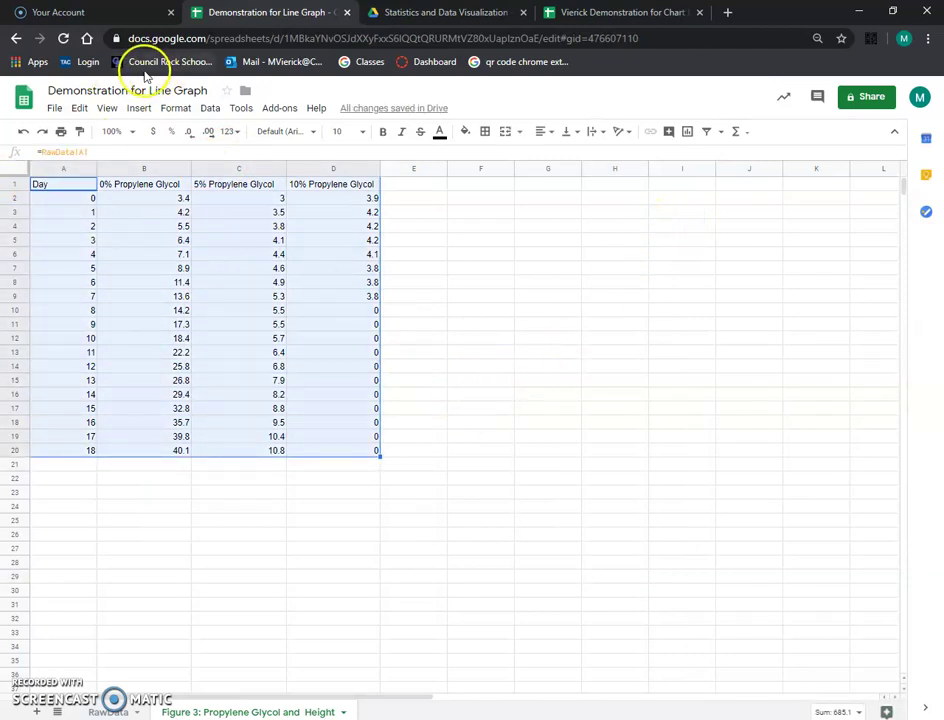
left_click(136, 110)
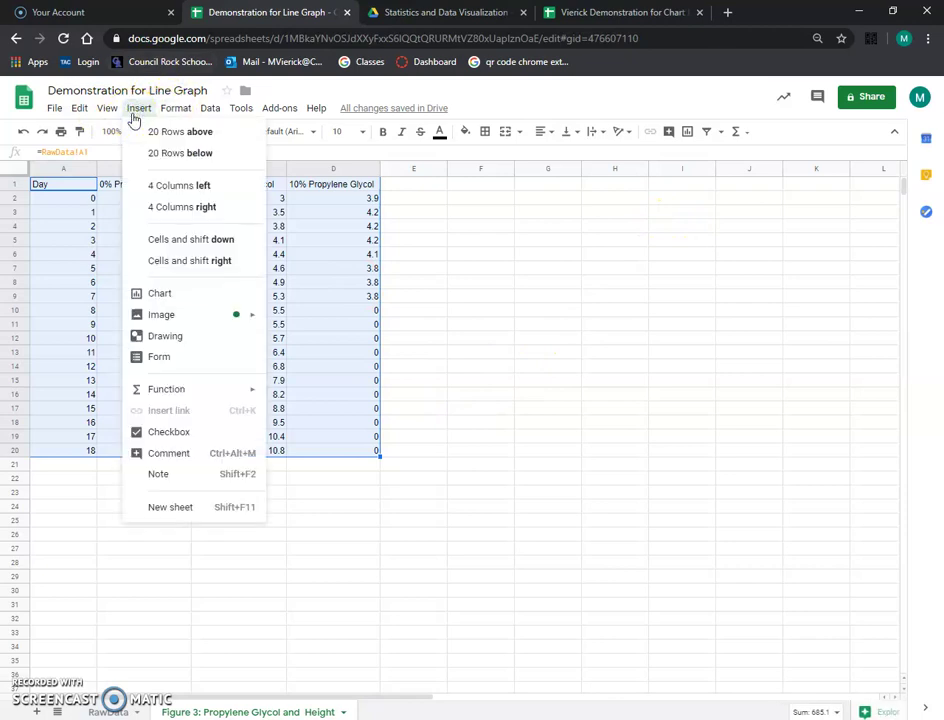
left_click(168, 296)
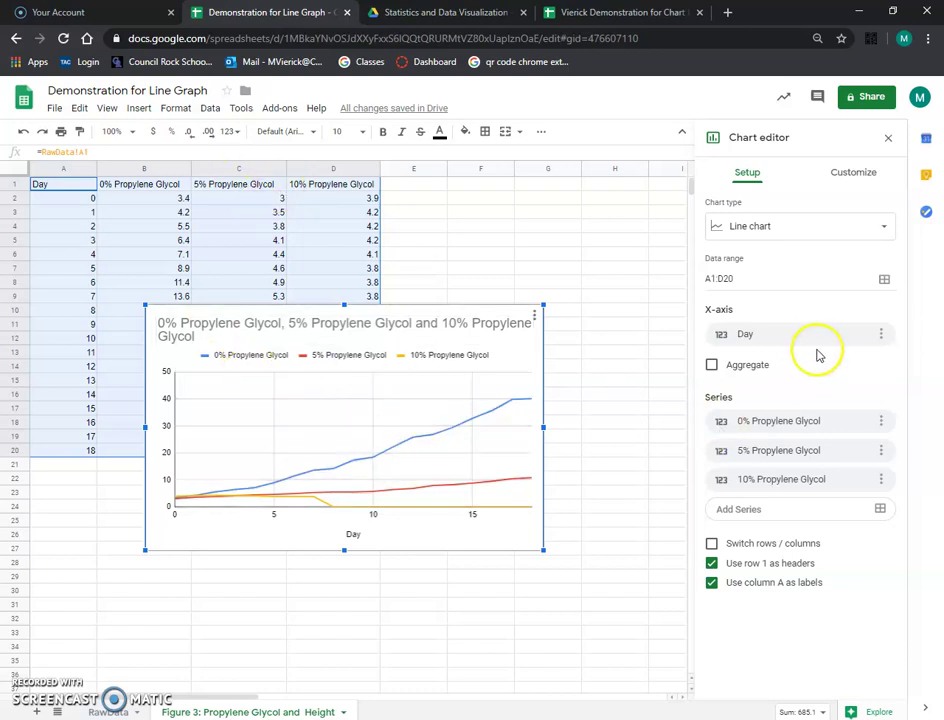
Step: Try the column and pie chart types on the chart and return it to a line chart
left_click(862, 232)
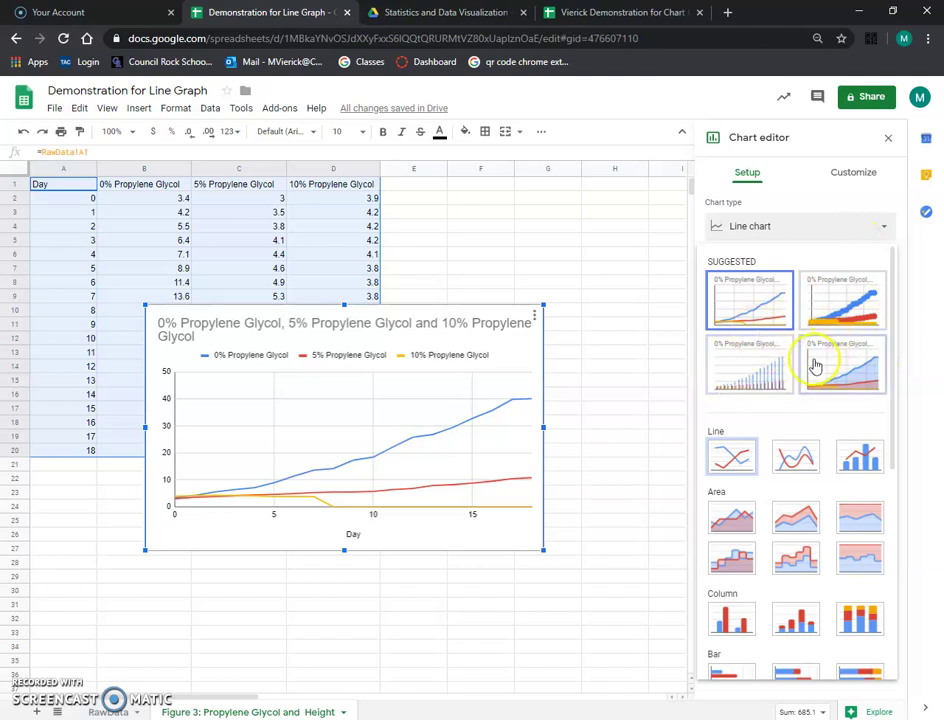
scroll(808, 358, "down", 2)
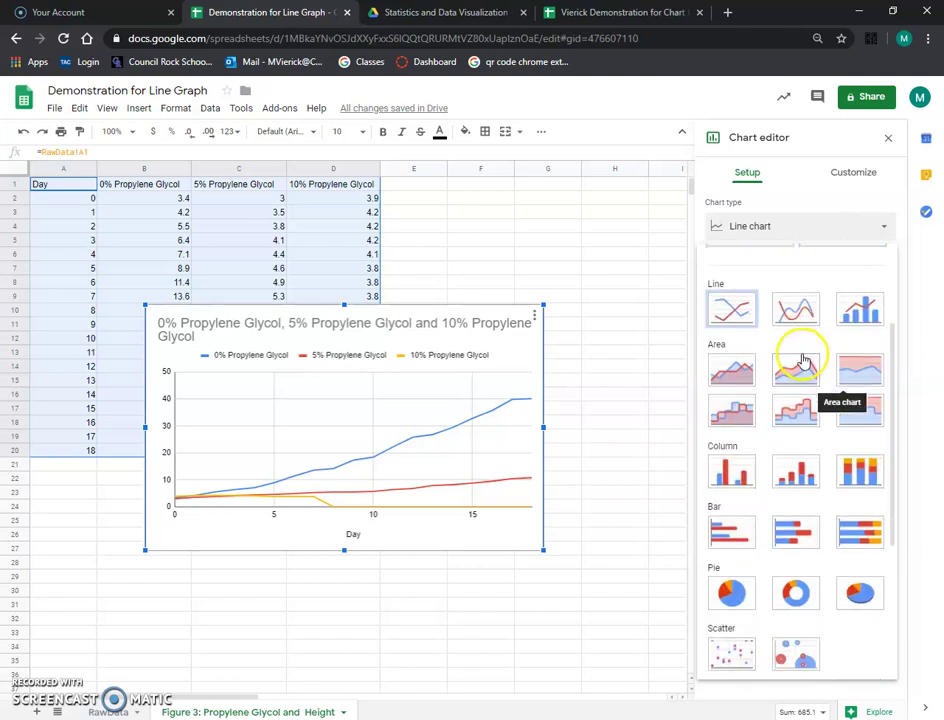
left_click(733, 476)
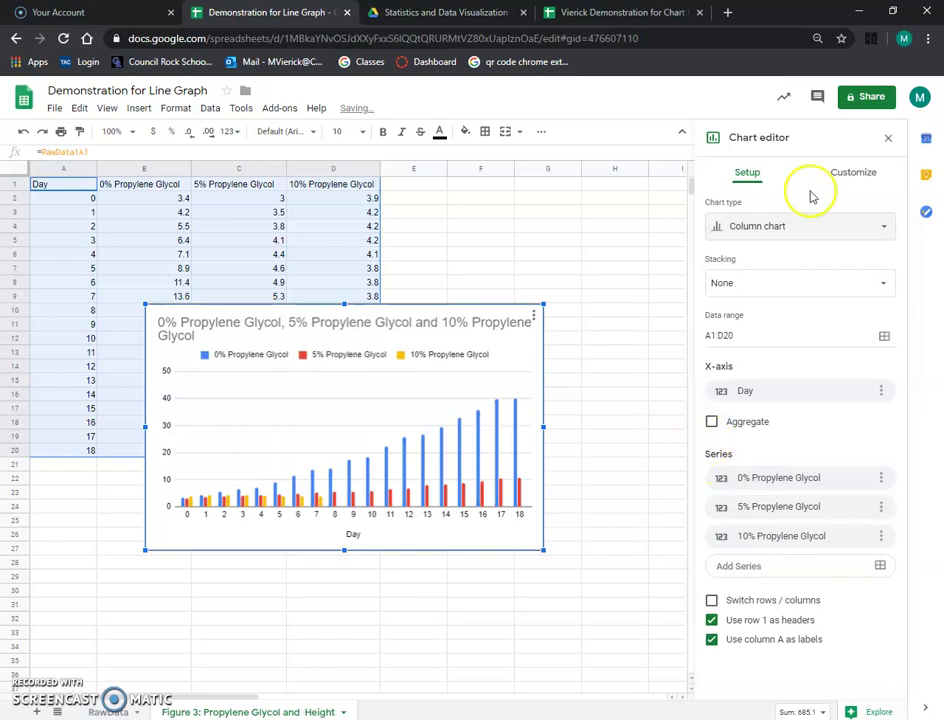
left_click(882, 227)
scroll(845, 427, "down", 2)
scroll(845, 427, "down", 2)
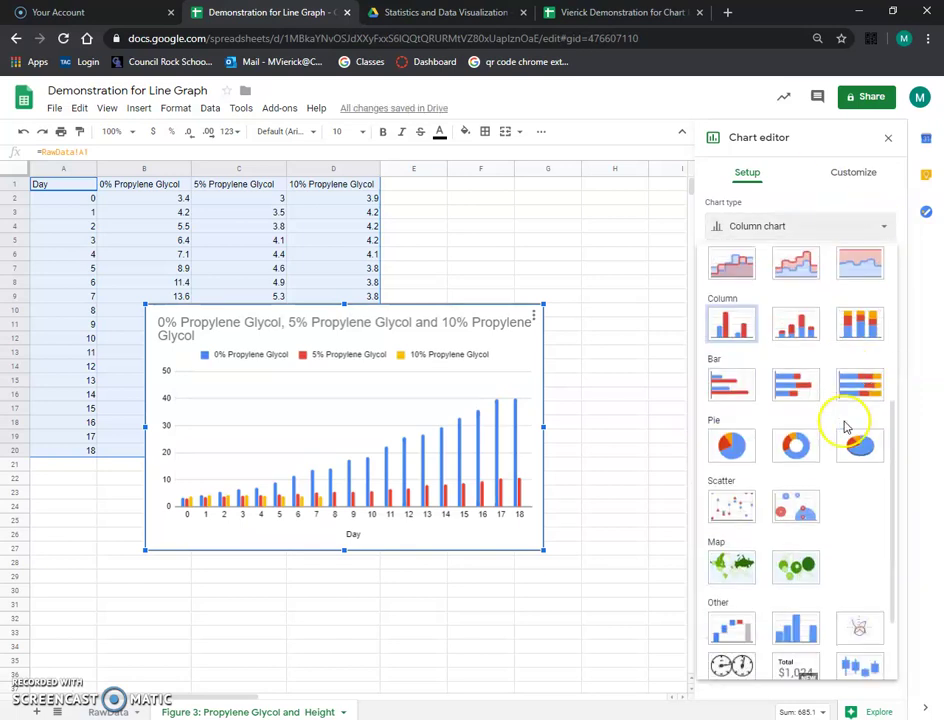
left_click(727, 444)
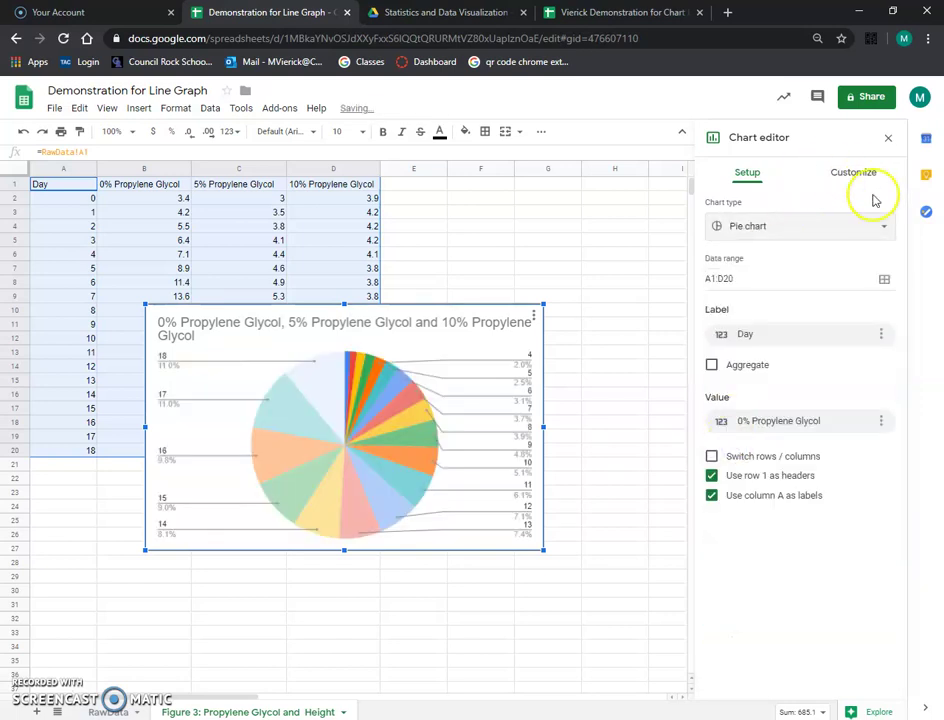
left_click(883, 226)
scroll(811, 480, "down", 4)
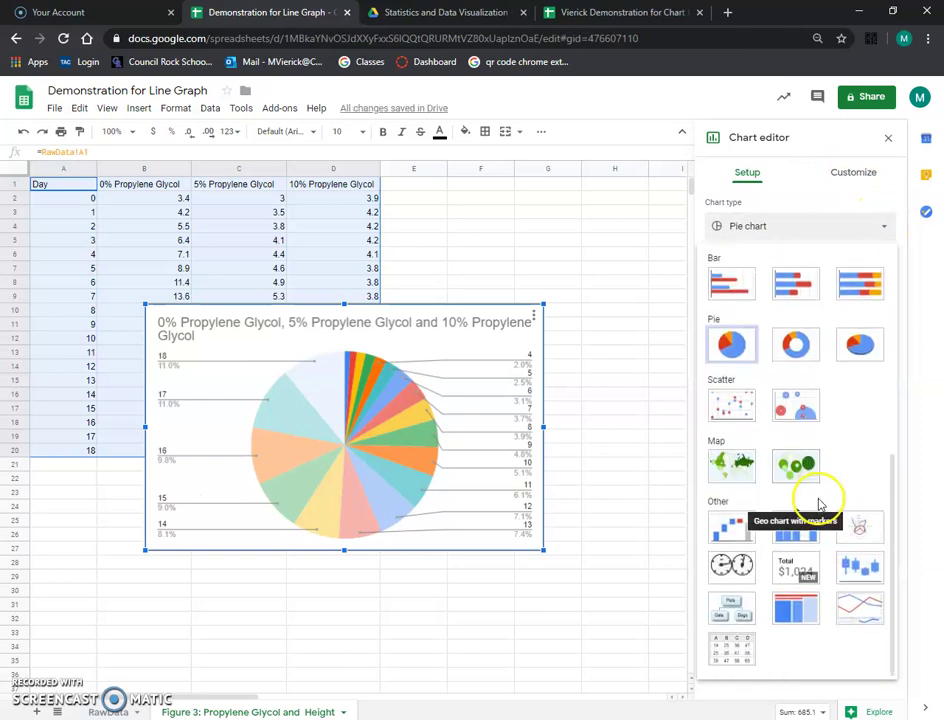
scroll(817, 501, "up", 5)
left_click(744, 296)
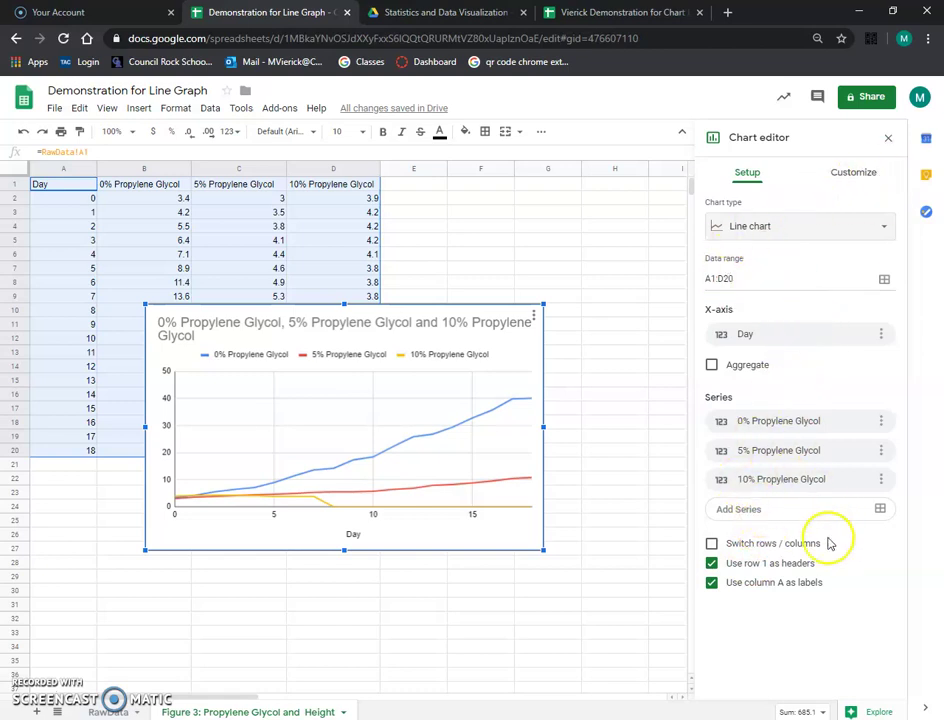
Step: Set the chart title to "Figure 3: Effect of Propylene Glycol Exposure of Radish Height"
left_click(857, 175)
left_click(768, 210)
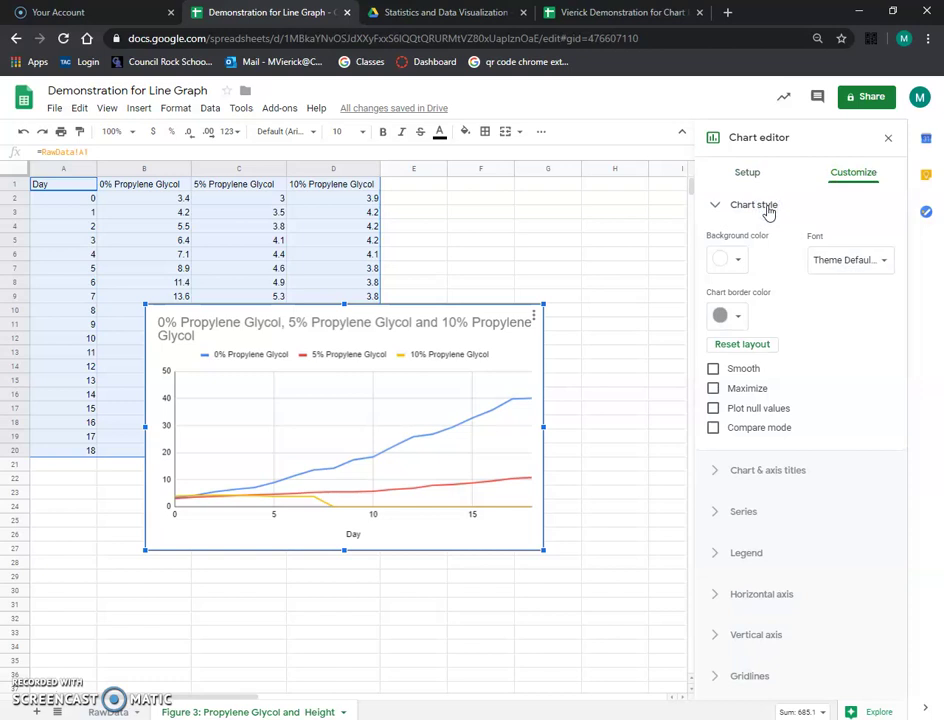
left_click(780, 476)
left_click(762, 347)
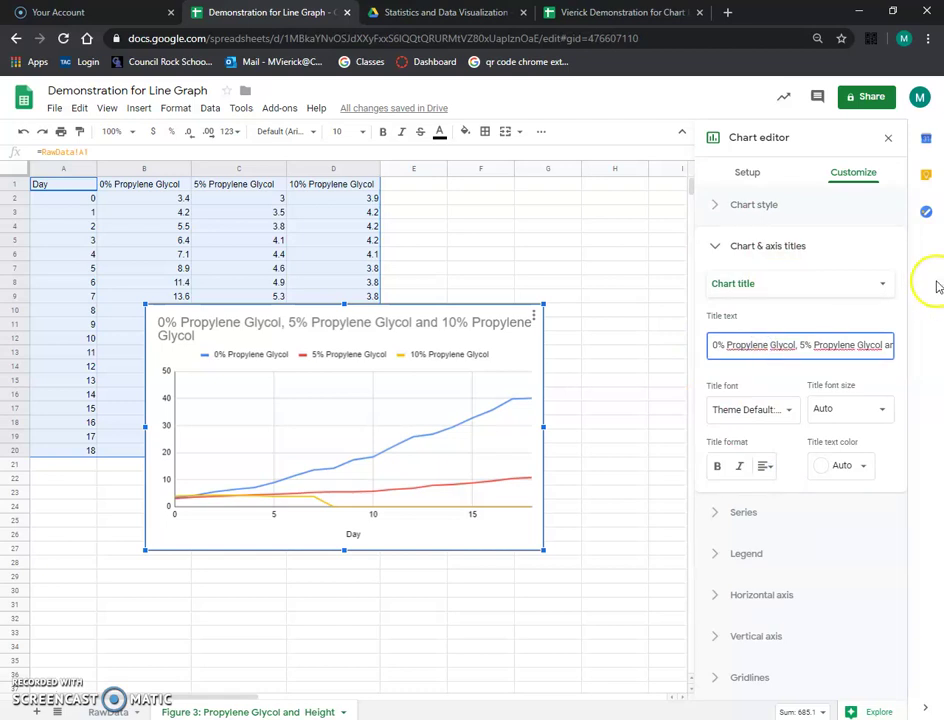
key("ctrl+a")
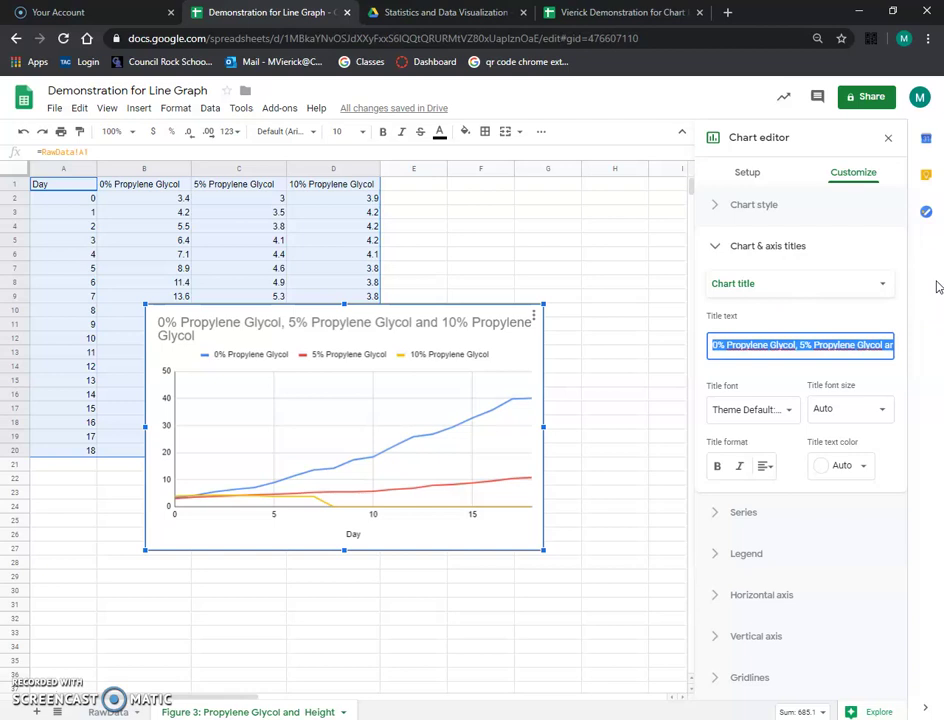
type("Figure 3:")
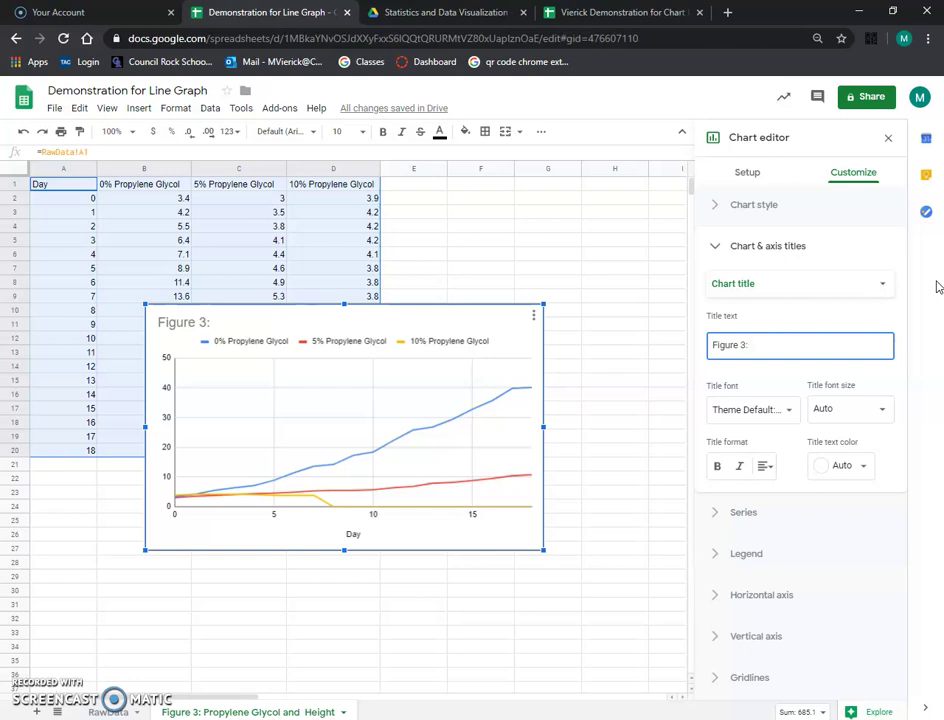
type("ff")
type("ect ")
type("of Propyle")
type("ne ")
type("Gly")
type("col E")
type("xos")
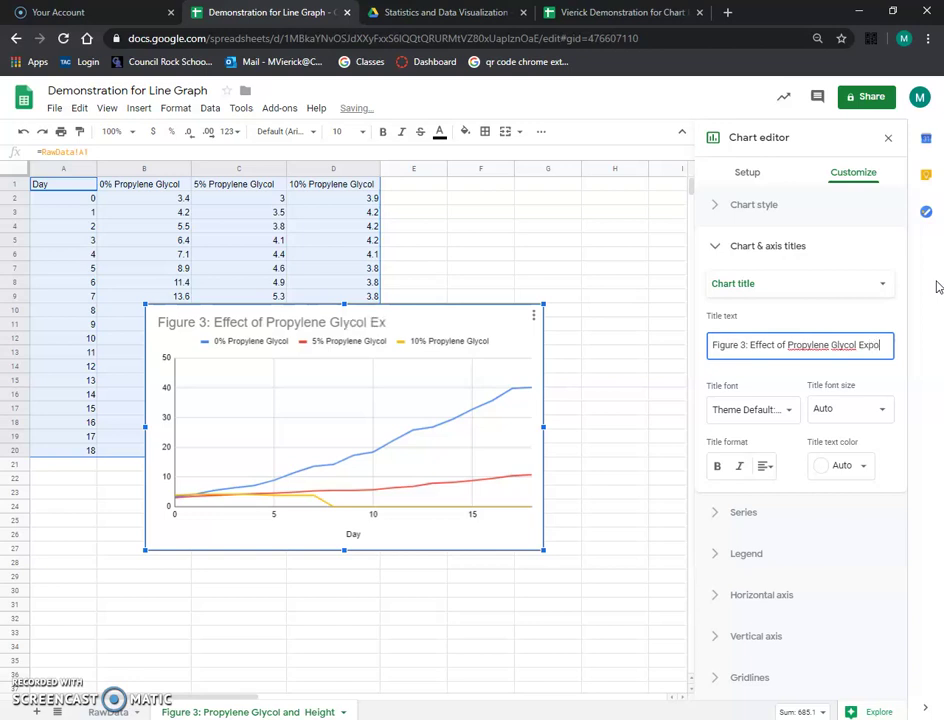
type("sure of Ra")
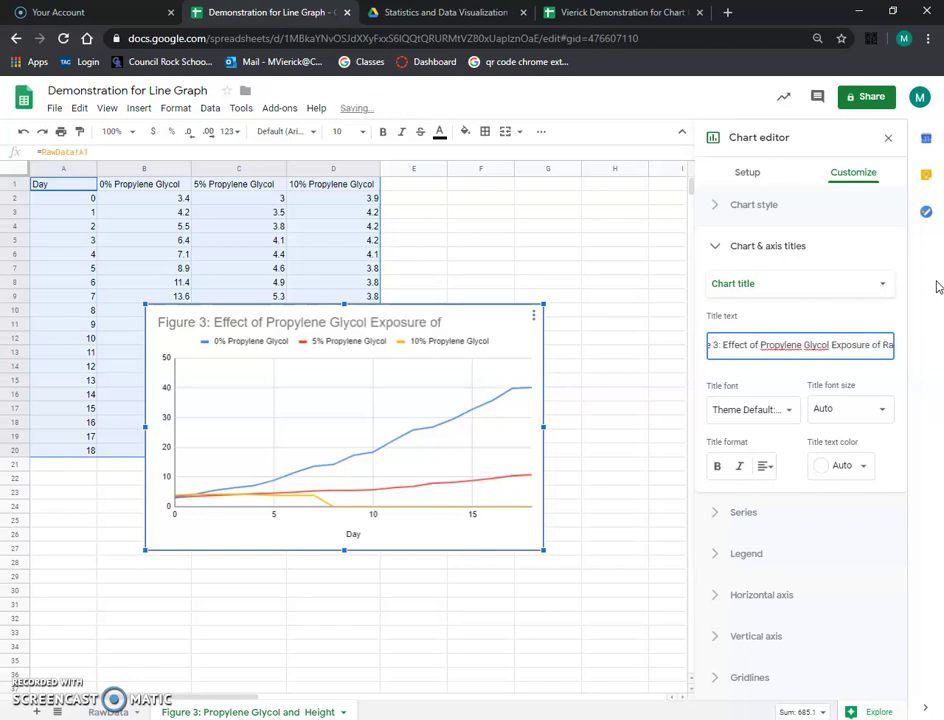
type("dish")
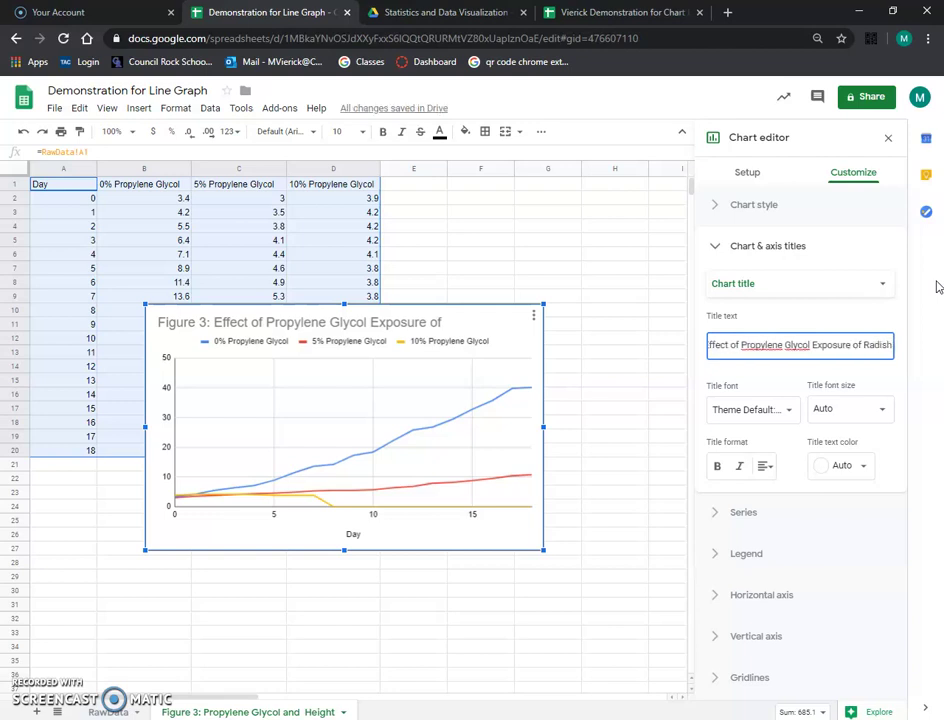
type(" Height")
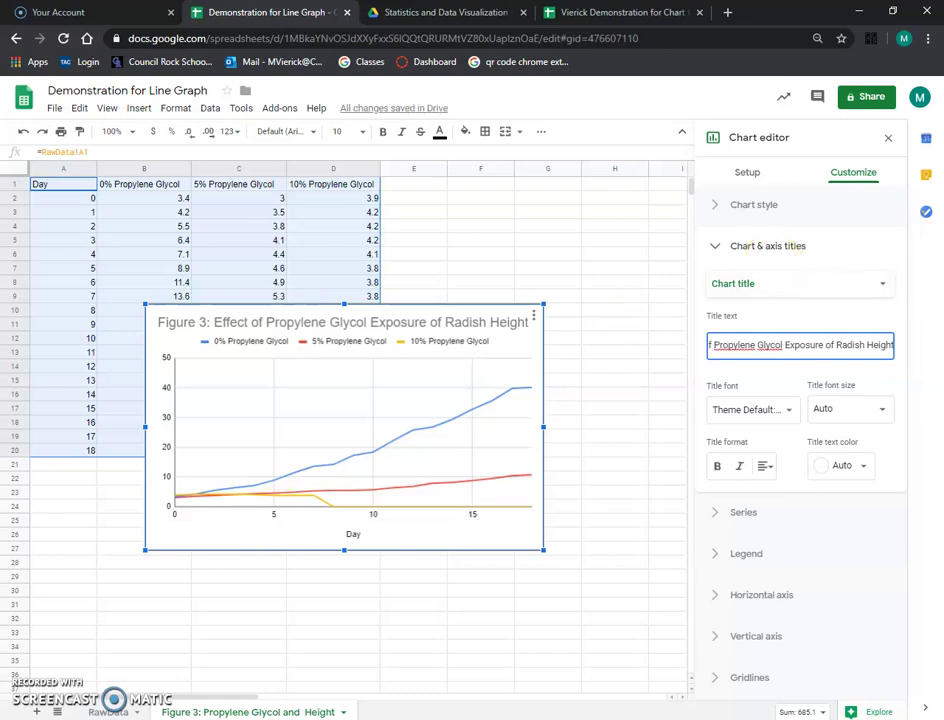
left_click(38, 693)
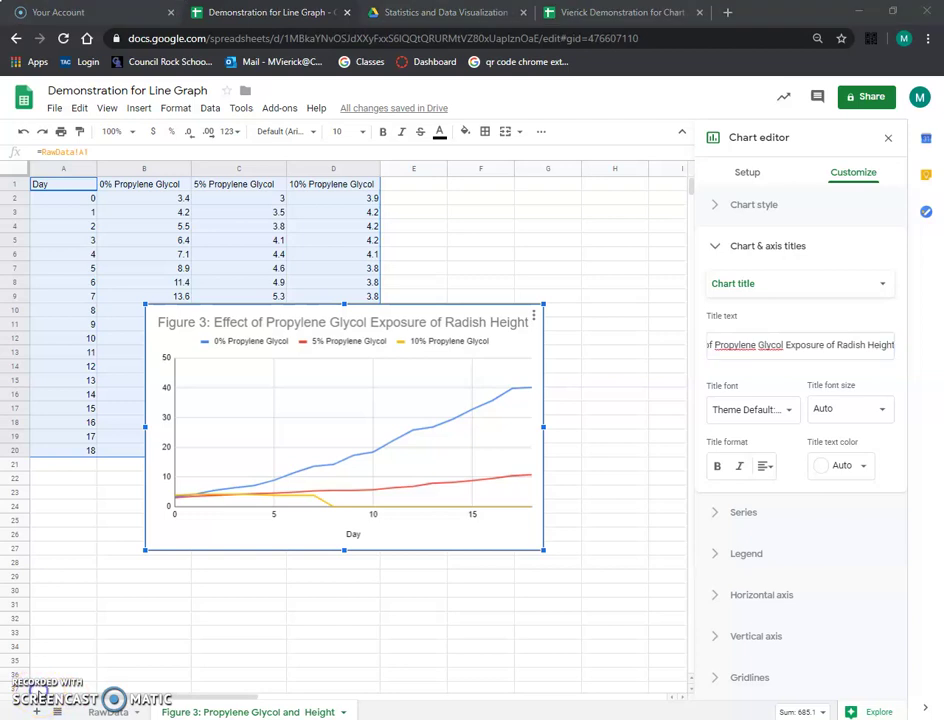
Step: Try bold formatting on the chart title and apply italics to it instead
double_click(845, 345)
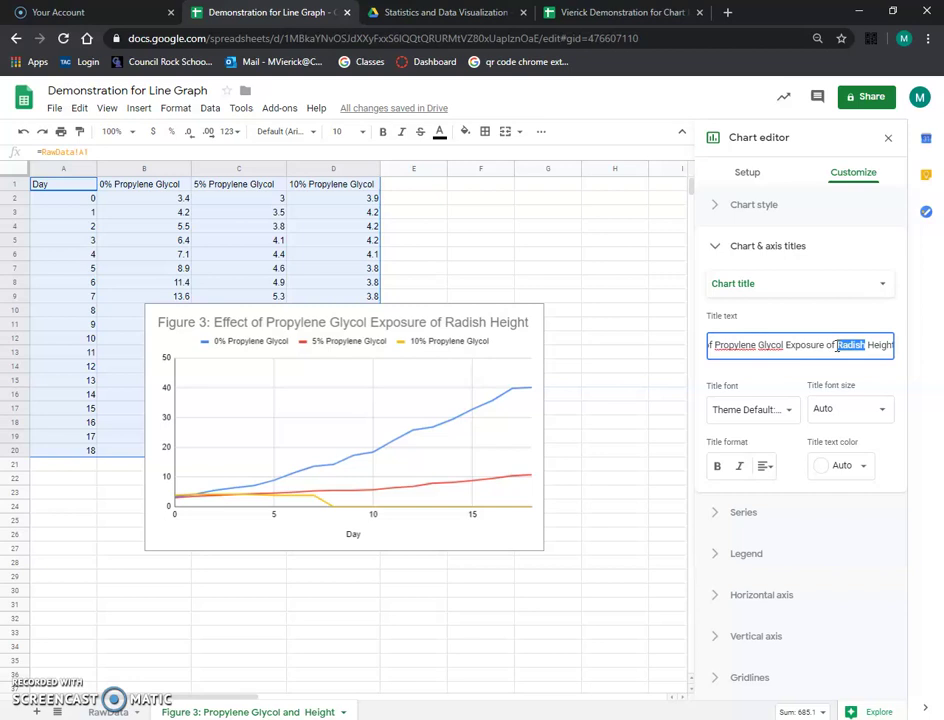
left_click(717, 468)
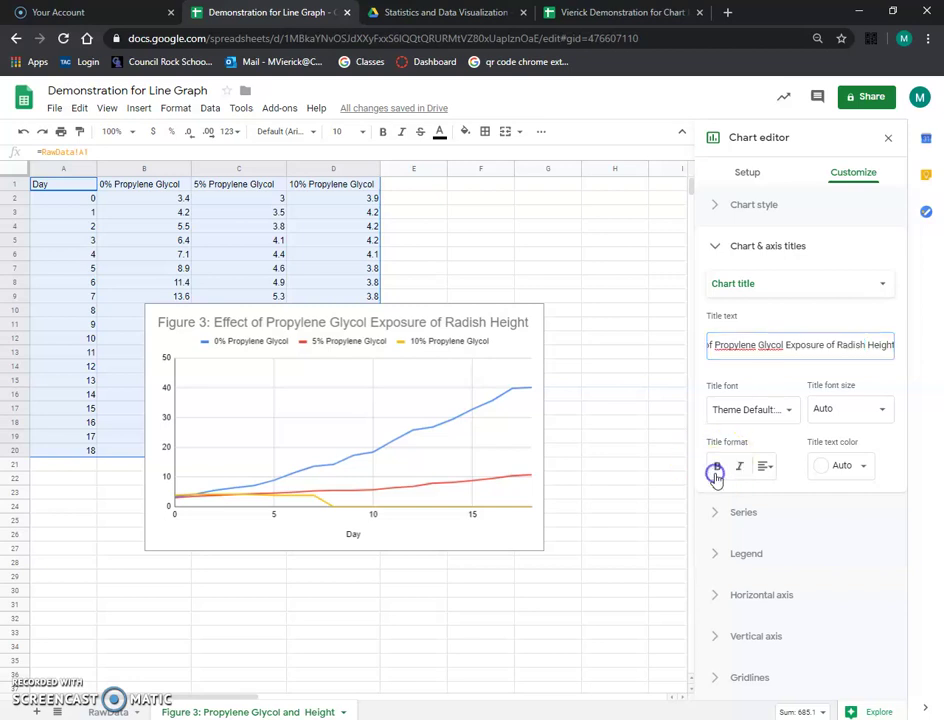
left_click(717, 467)
left_click(739, 467)
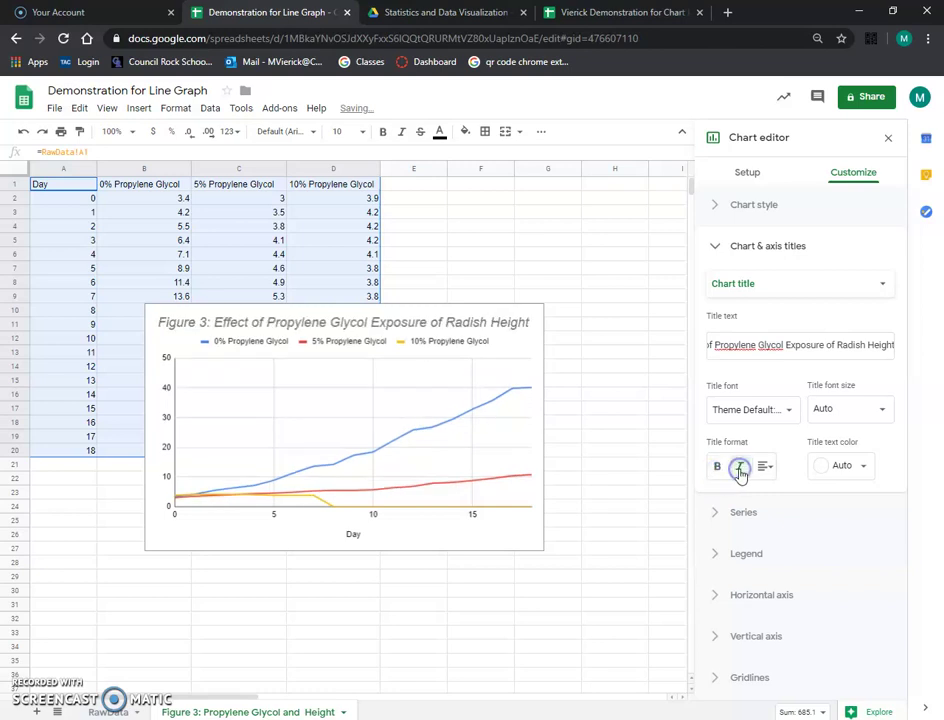
Step: Remove the italics from the chart title and replace the word "Radish" in it with "R. sativus"
left_click(739, 468)
double_click(858, 344)
left_click_drag(858, 344, 886, 344)
type("R. ")
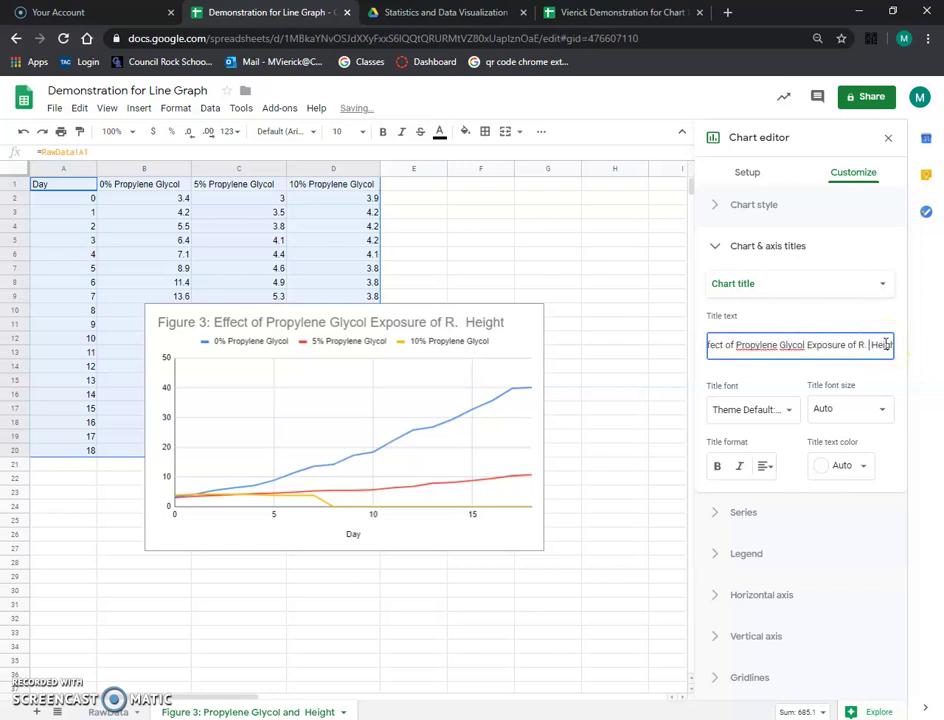
type("sa")
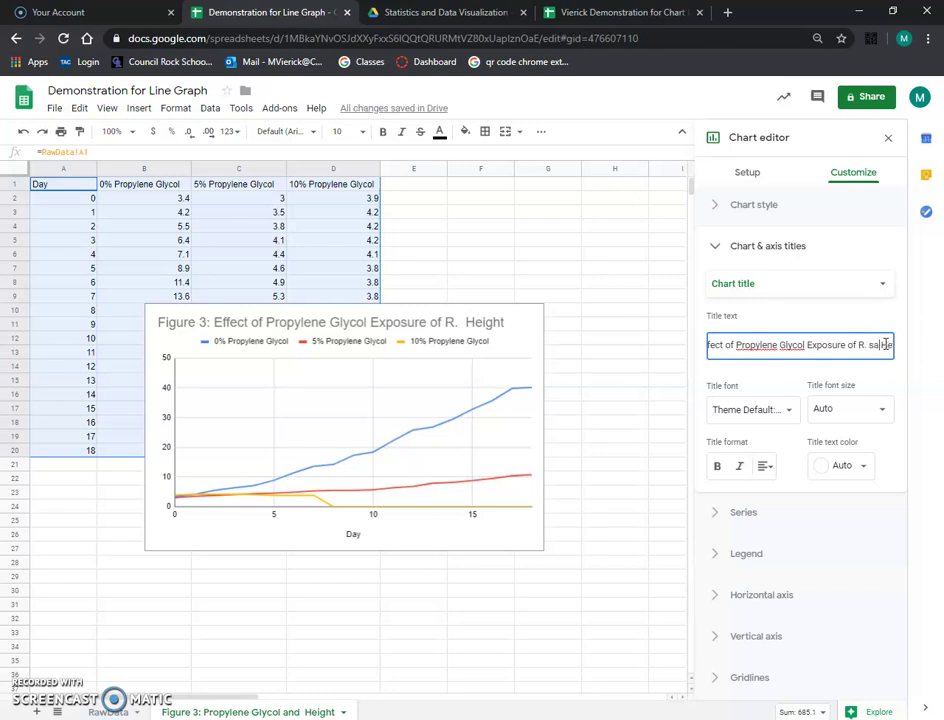
type("tiv")
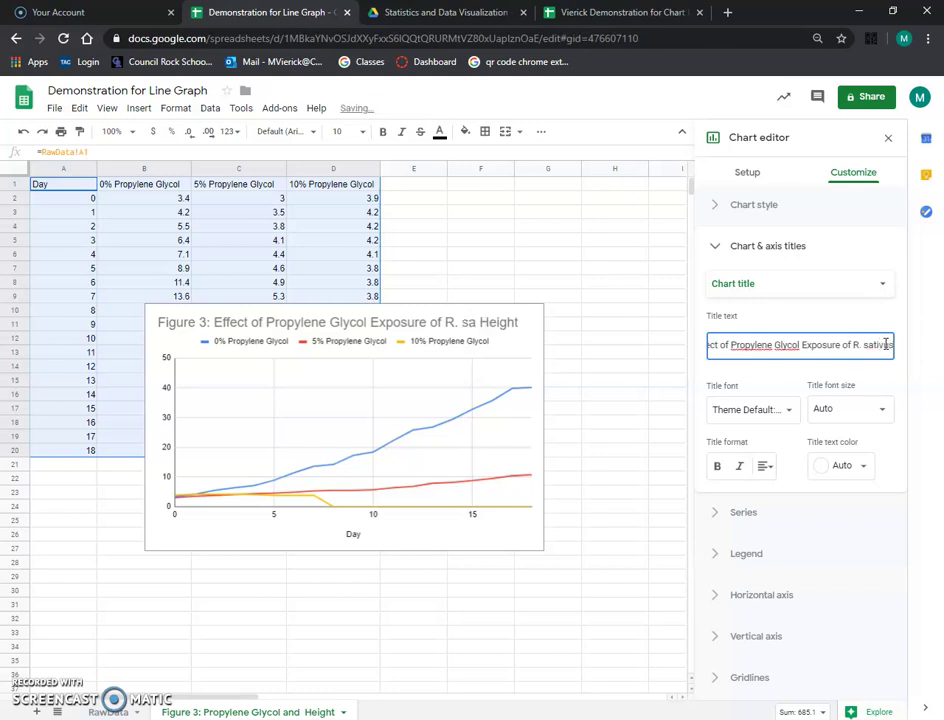
type("us")
Step: Copy the full chart title text, clear the title, and paste the text back in
left_click_drag(853, 344, 895, 353)
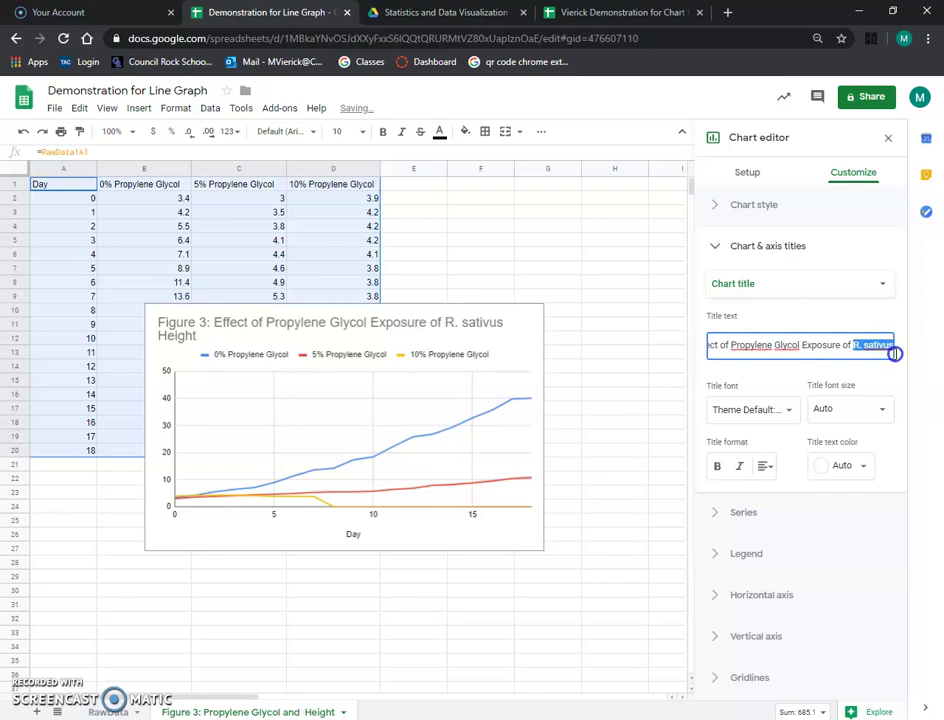
triple_click(868, 355)
key("ctrl+c")
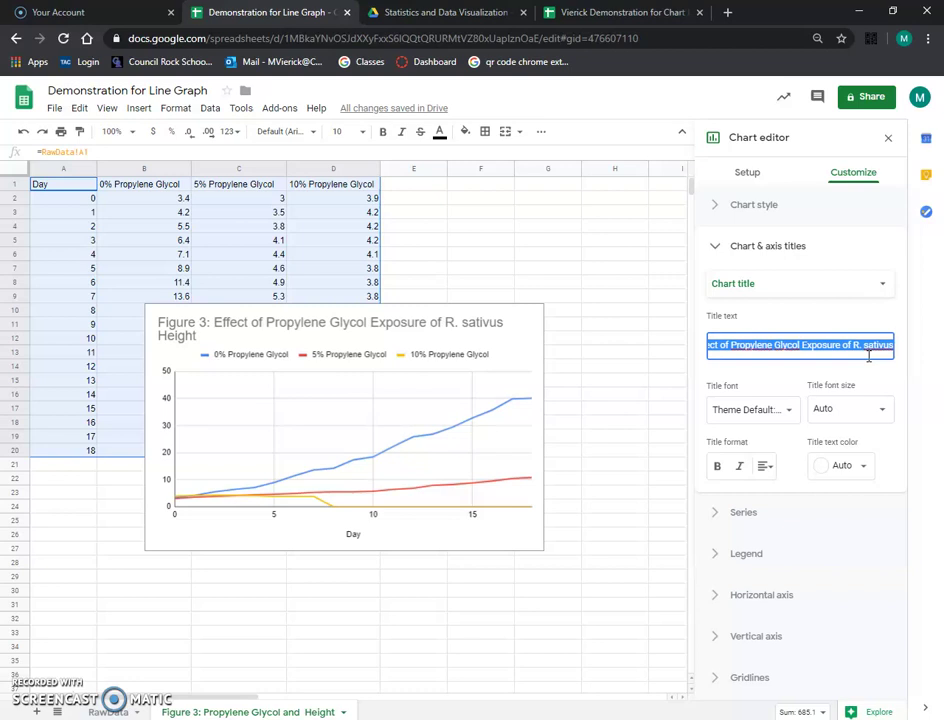
key("BackSpace")
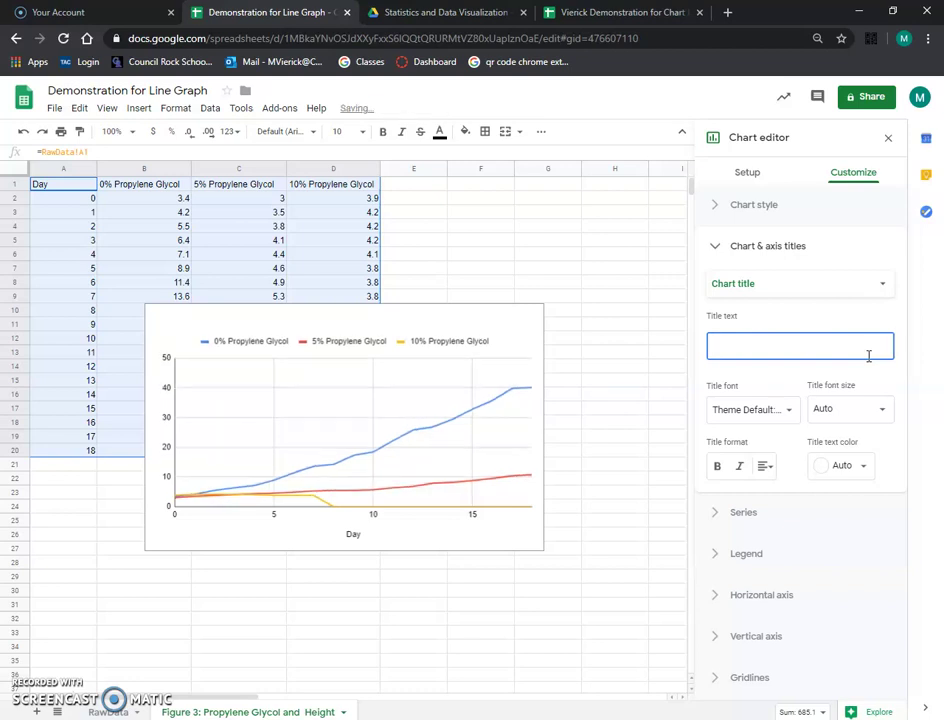
left_click(866, 350)
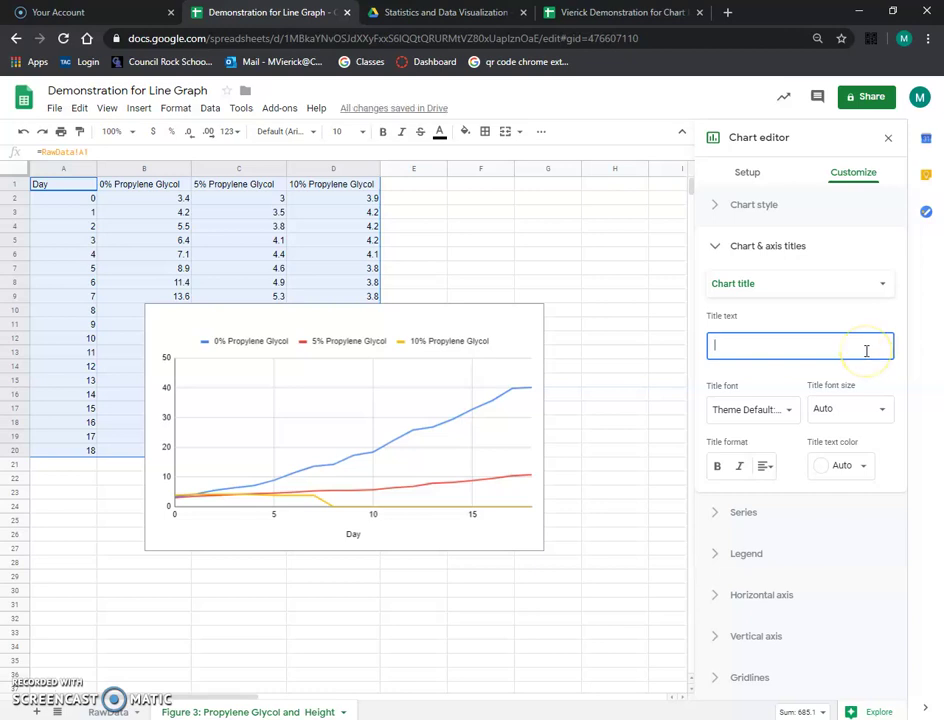
key("ctrl+v")
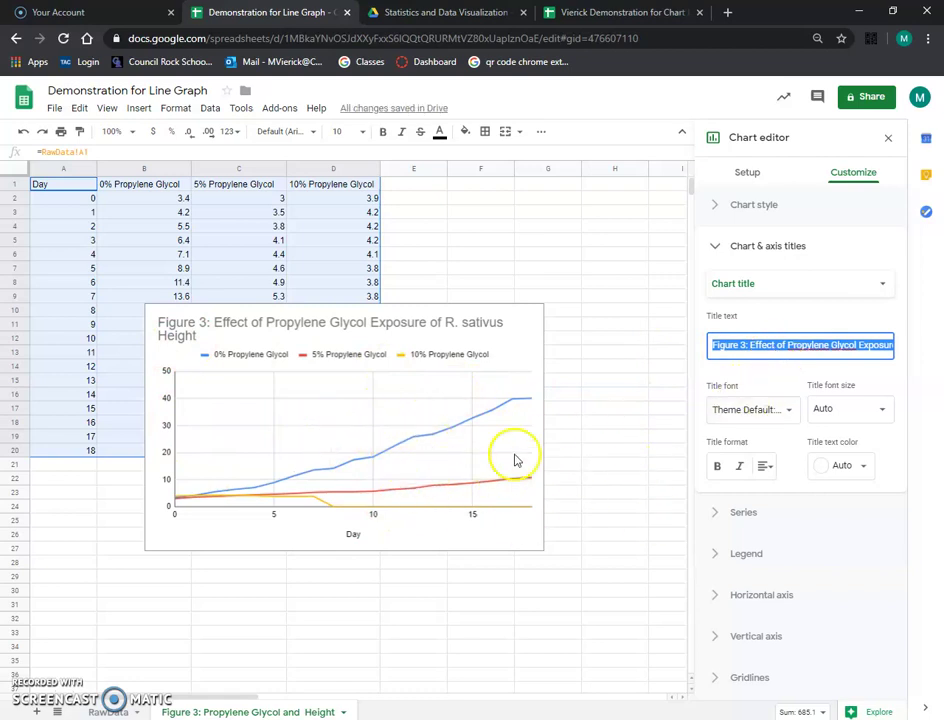
Step: Set the chart subtitle to "Day "0" indicates the first day that cotyledons emerged"
left_click(800, 293)
left_click(799, 302)
left_click(762, 340)
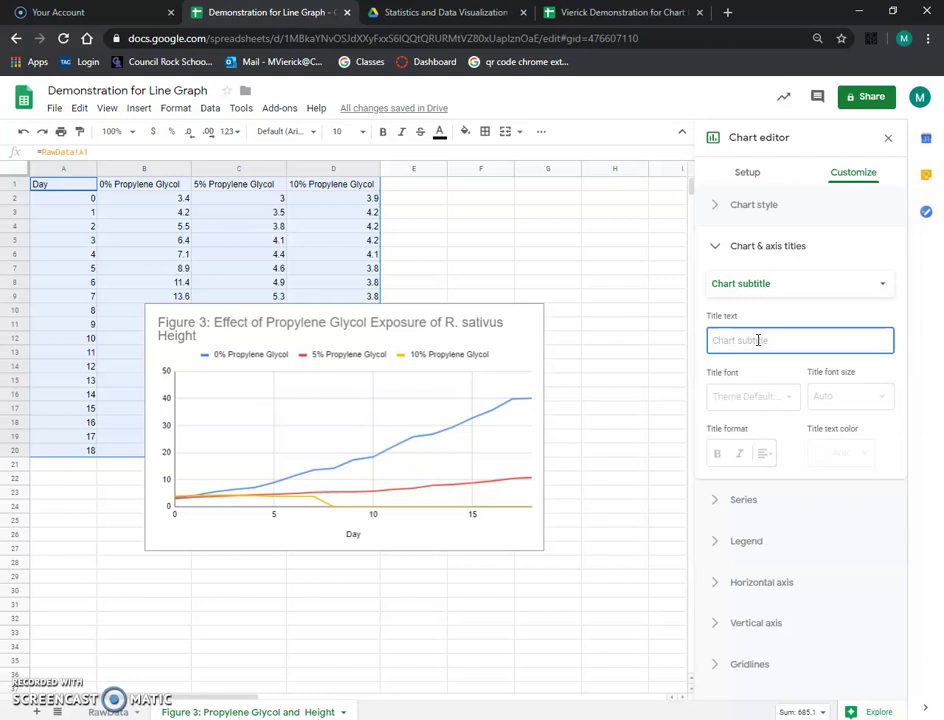
type("Day \"0")
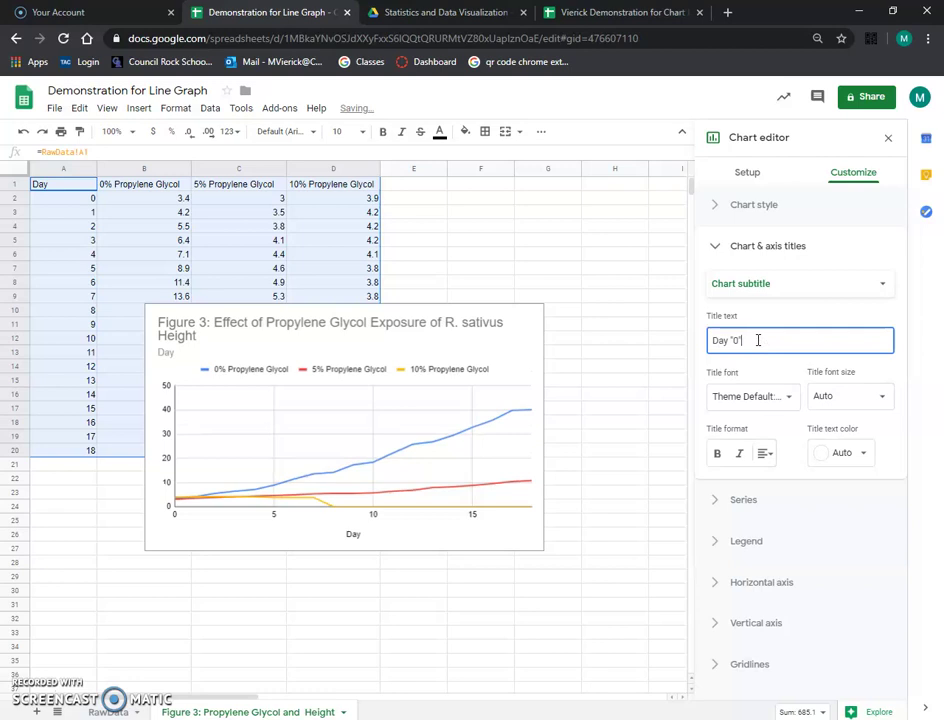
type("\" indicates the ")
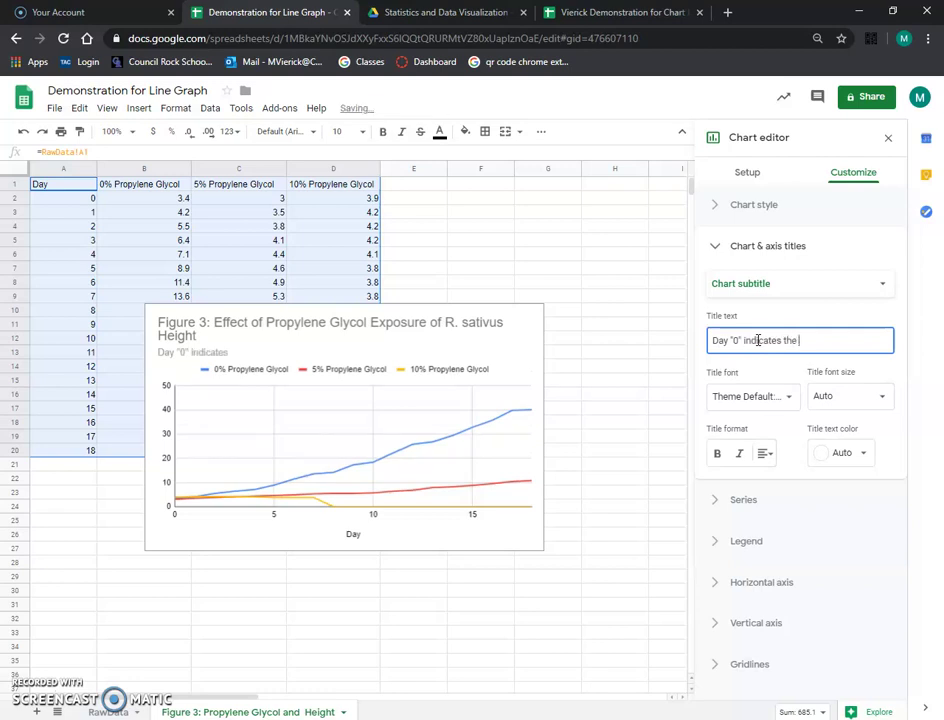
type("first ")
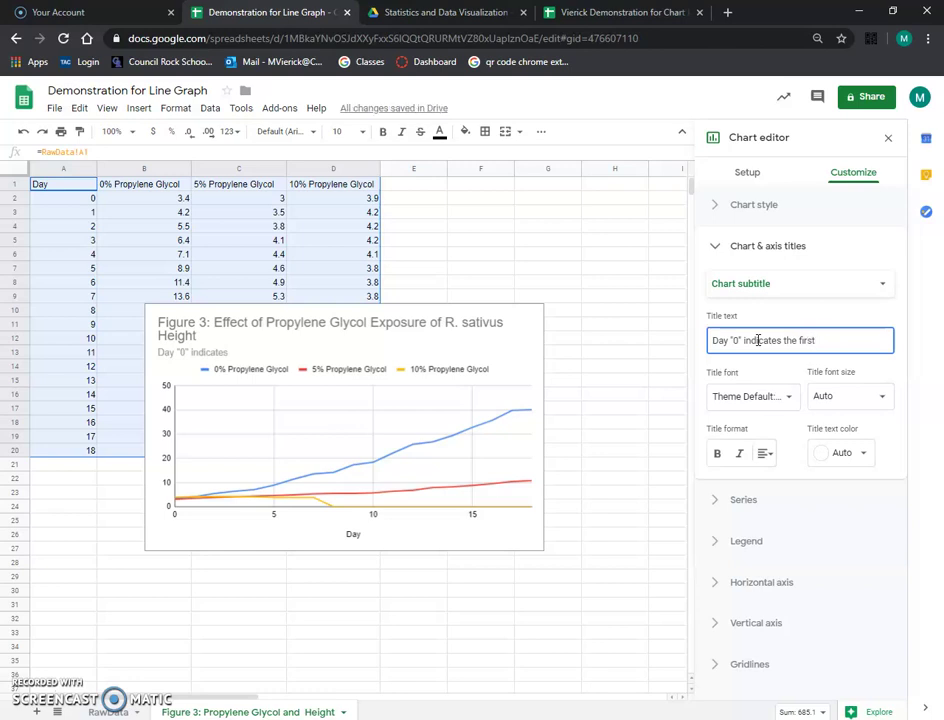
type("day")
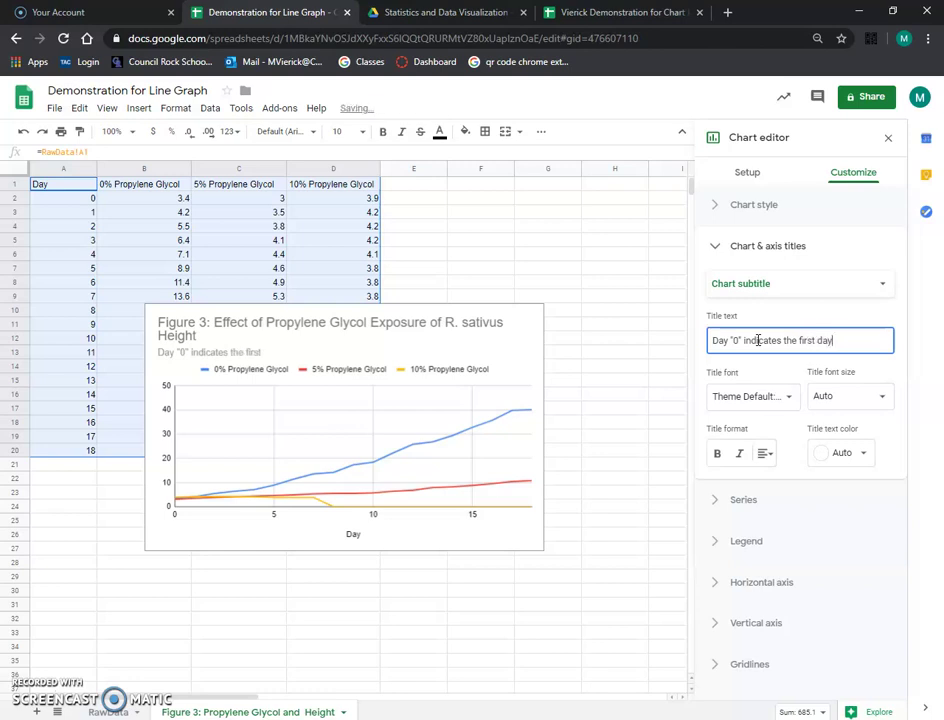
type(" that cotyledons emerged")
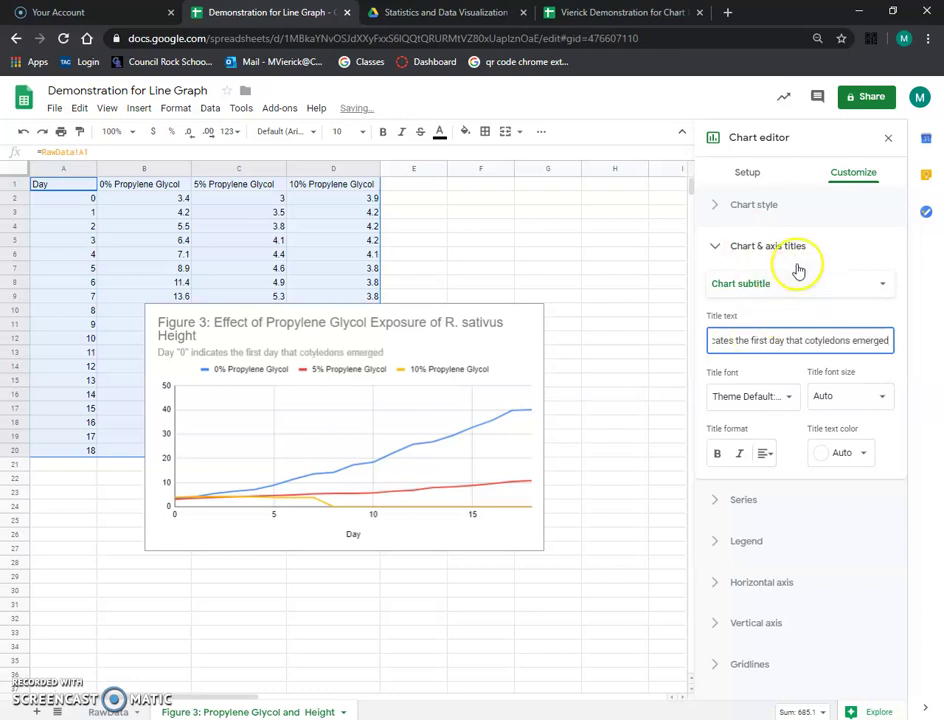
Step: Check the horizontal axis title and set the vertical axis title to "Height of Radish Plant (cm)"
left_click(775, 284)
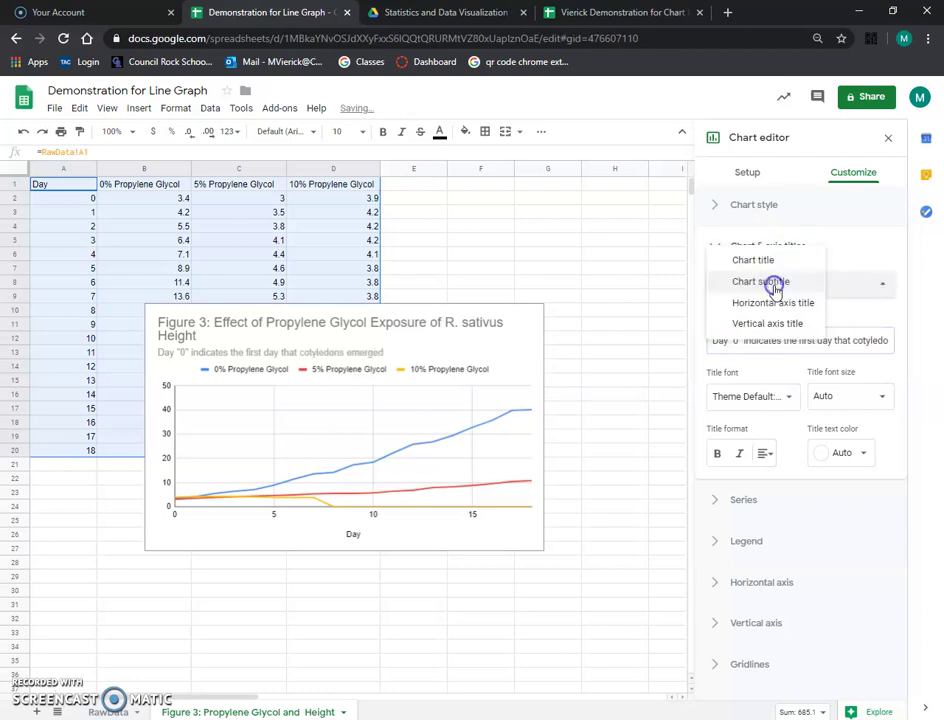
left_click(772, 303)
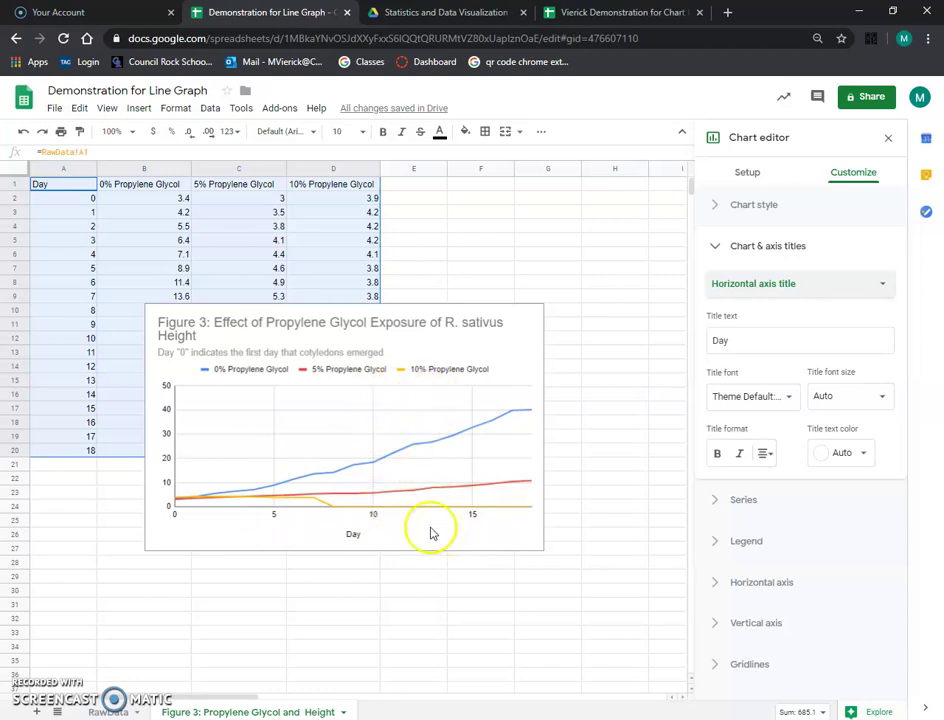
left_click(816, 288)
left_click(800, 309)
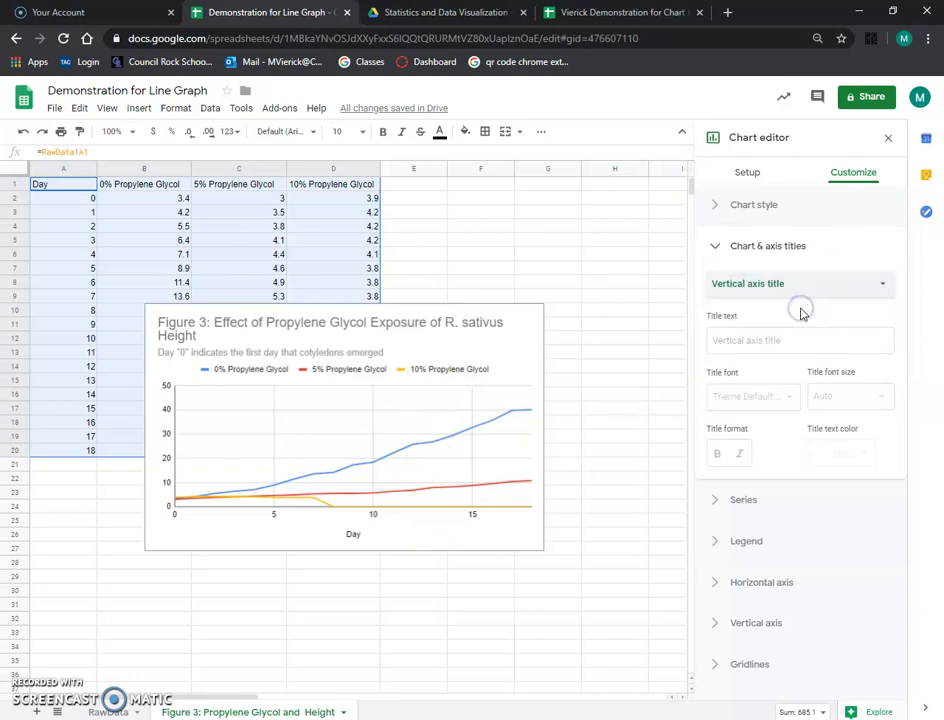
left_click(800, 338)
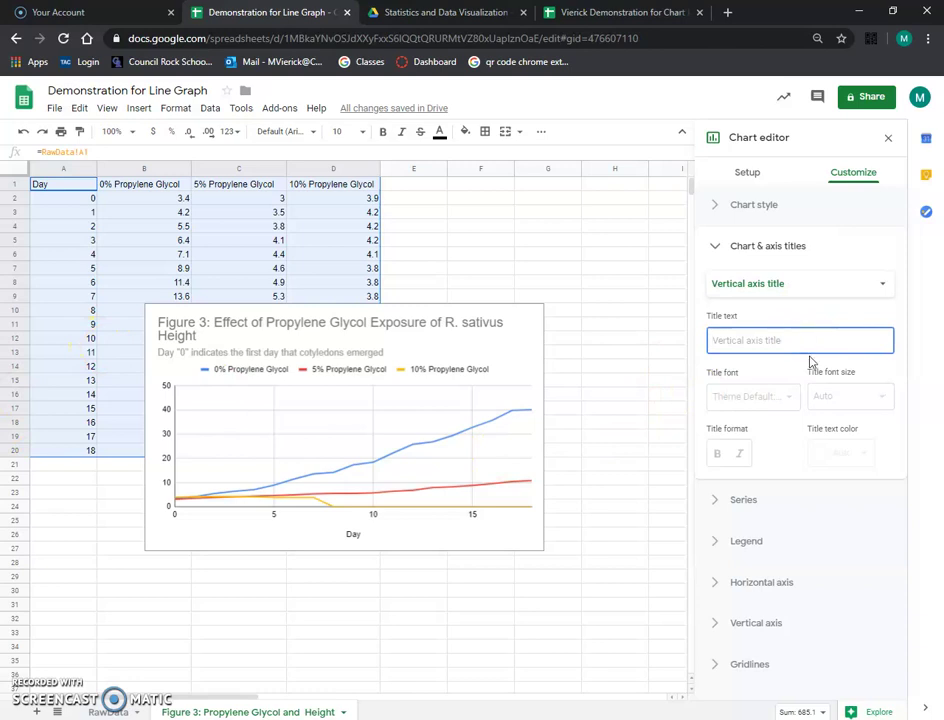
type("Heig")
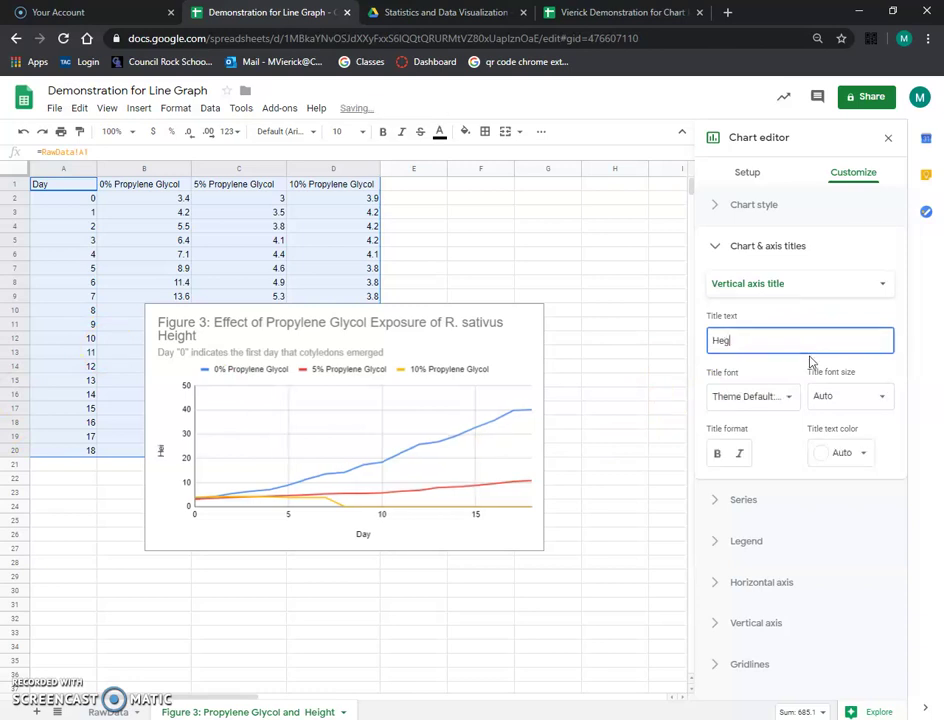
type("ht of")
key("BackSpace")
key("BackSpace")
key("BackSpace")
type("i")
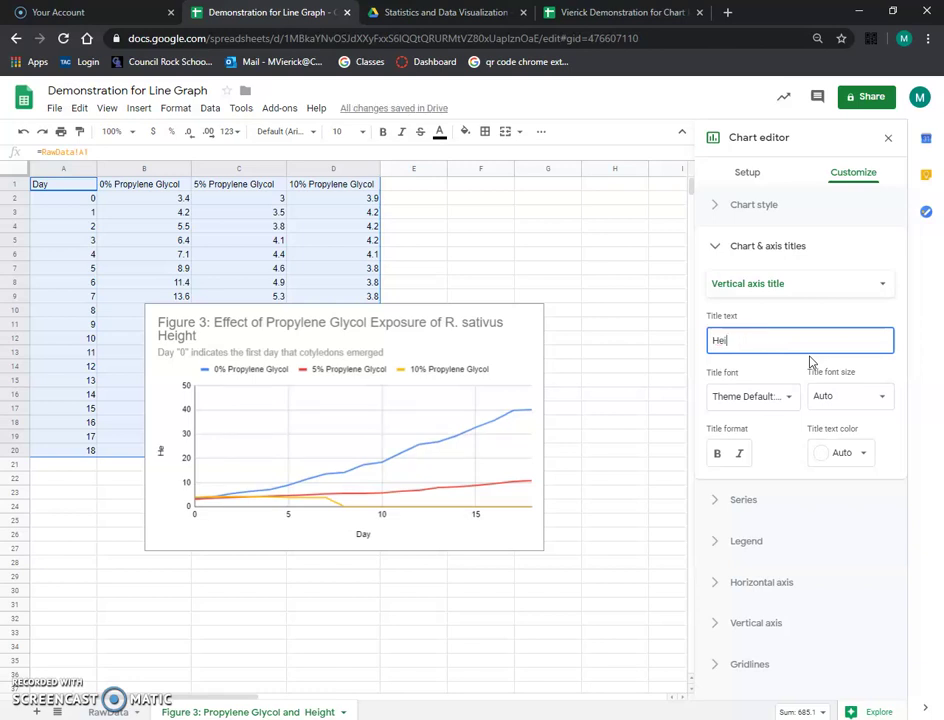
type("ght of Radish Plant (")
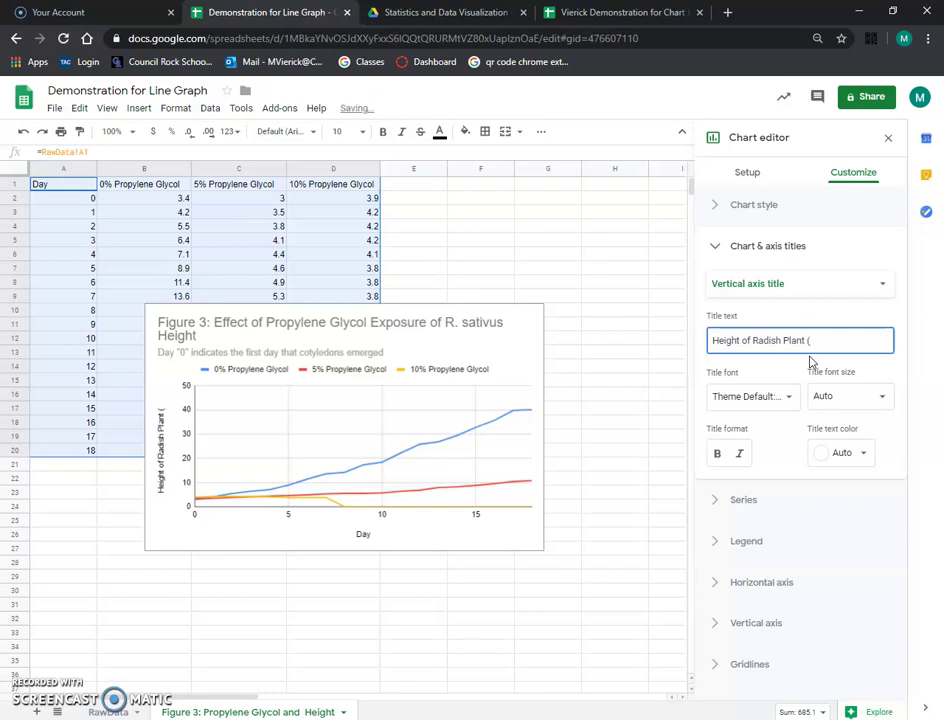
type("cm)")
key("BackSpace")
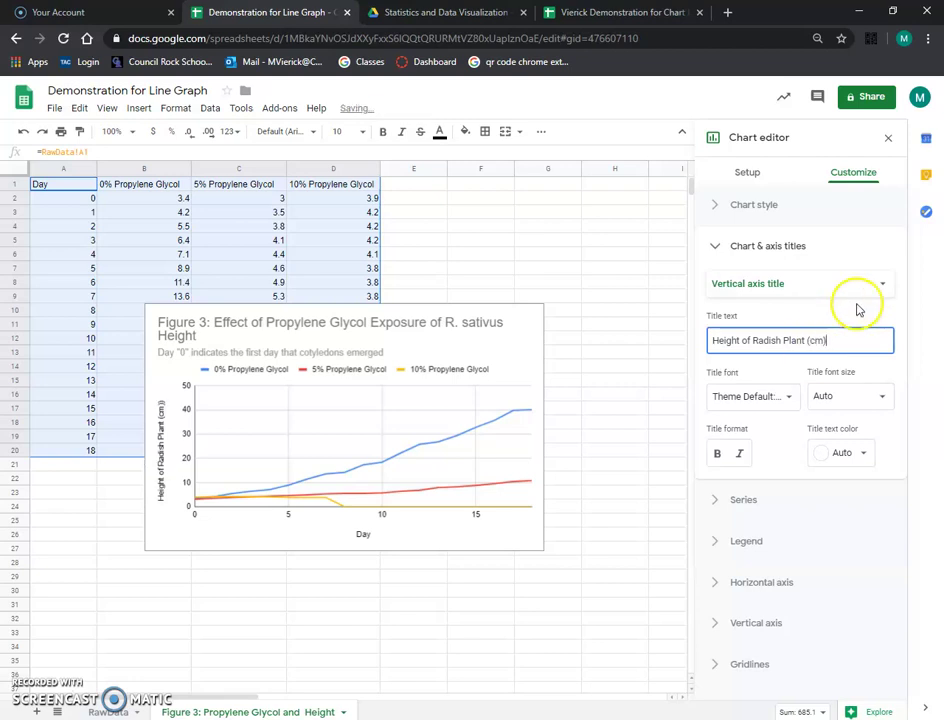
Step: Try font size 20 on the vertical axis title and set it to 16 instead
left_click(852, 395)
left_click(840, 552)
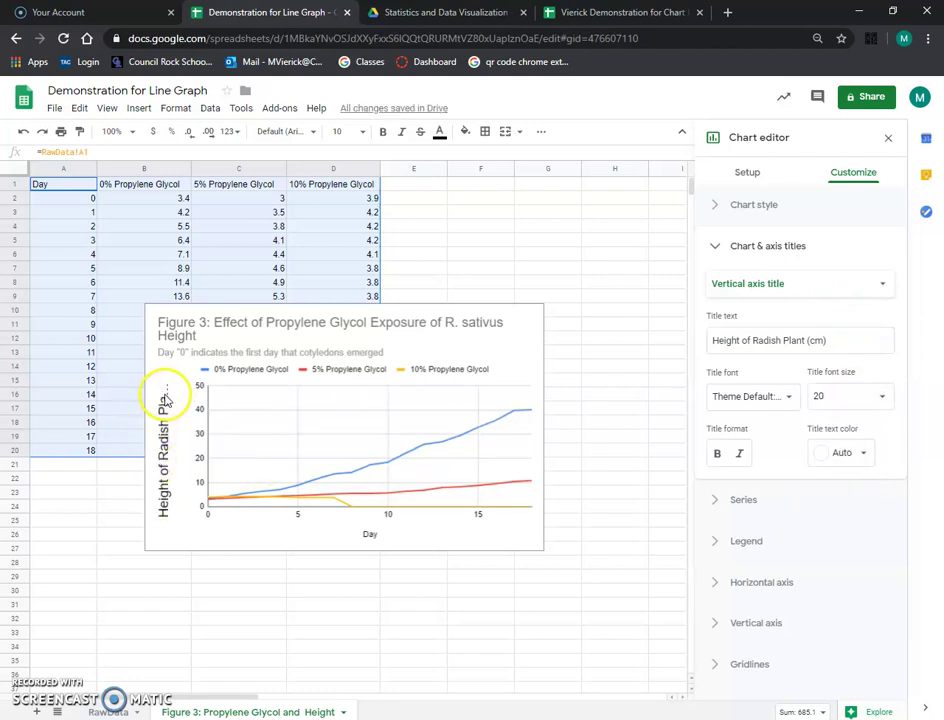
left_click(883, 396)
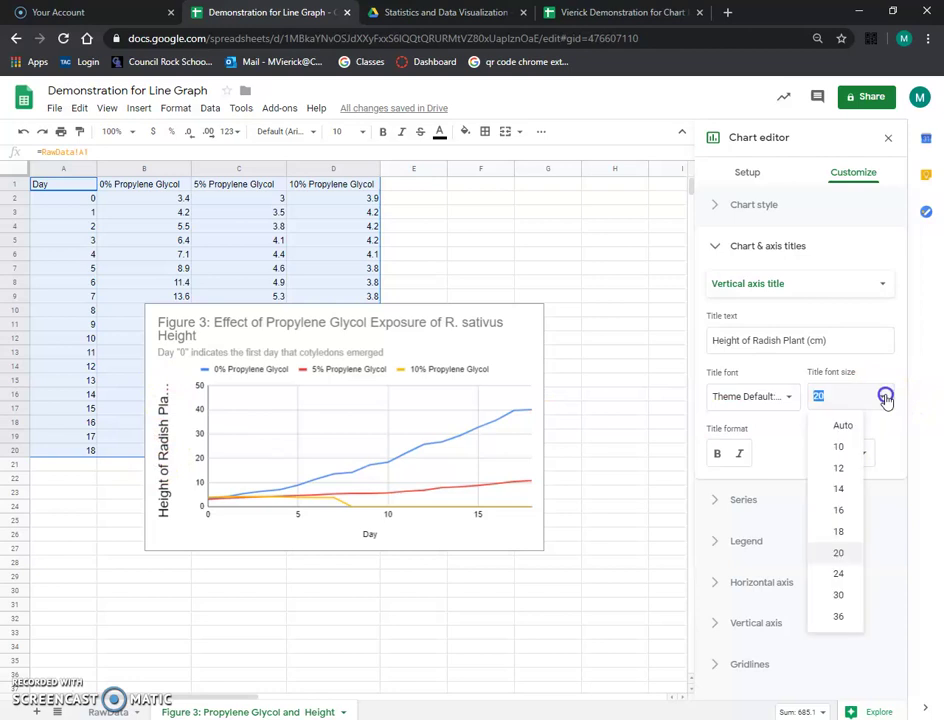
left_click(838, 517)
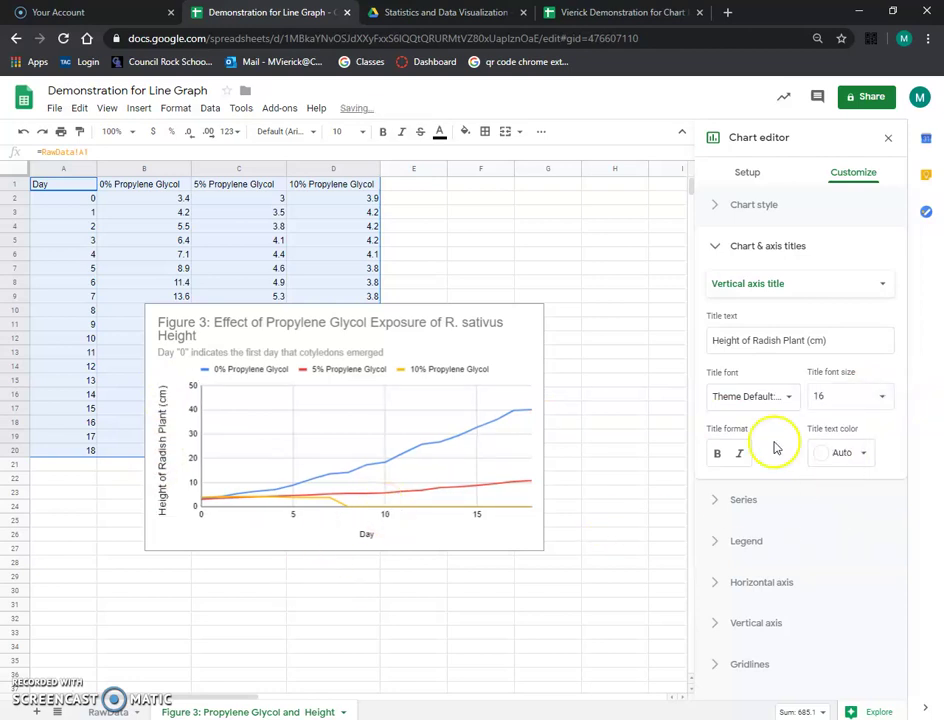
Step: Set the horizontal axis title's font size to 18 and enlarge the chart so its titles fit
left_click(822, 282)
left_click(806, 262)
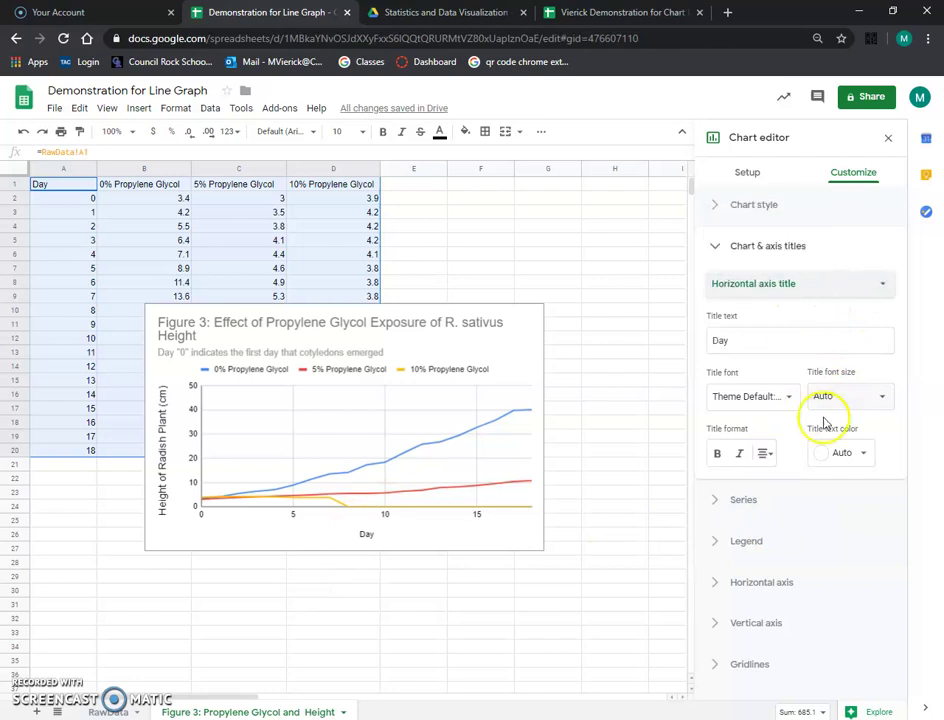
left_click(881, 401)
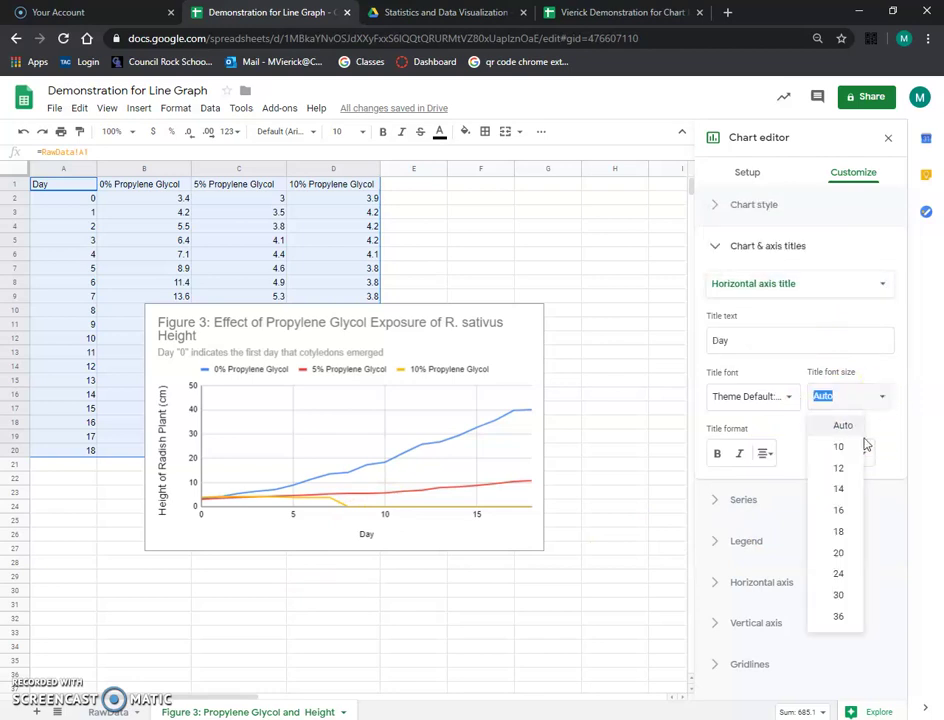
left_click(843, 541)
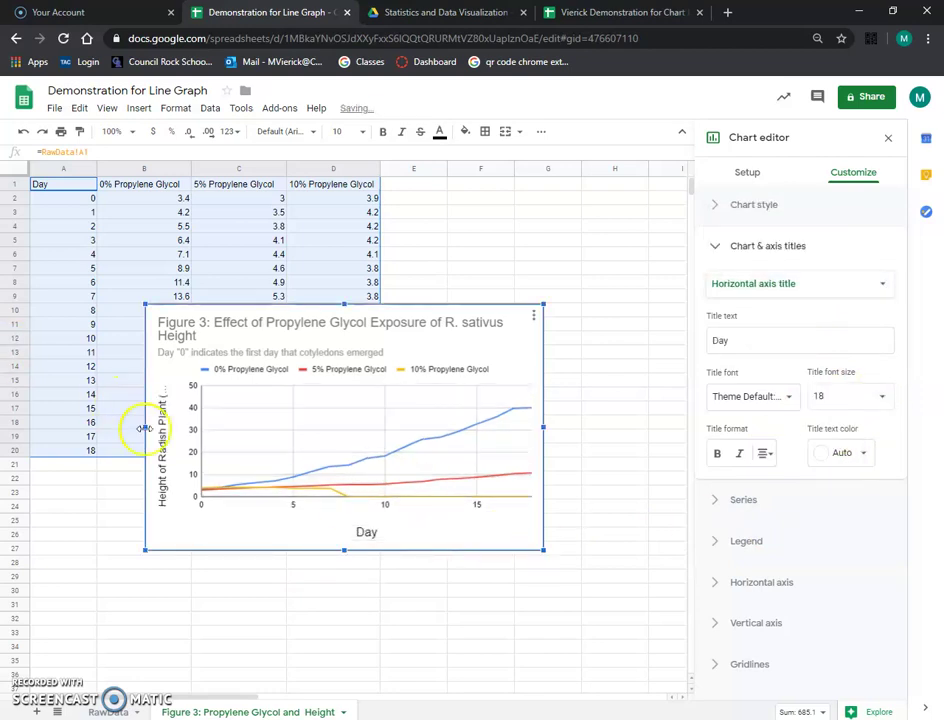
left_click_drag(541, 551, 539, 609)
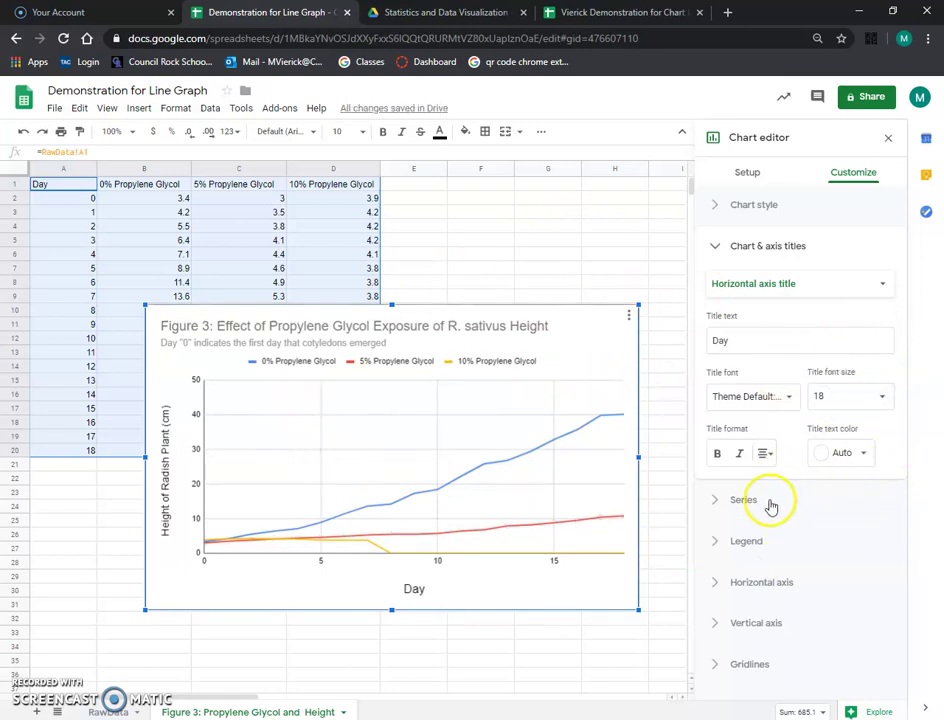
Step: Try a scale factor of 1,000 on the horizontal axis and return it to Default
left_click(746, 584)
scroll(902, 514, "down", 2)
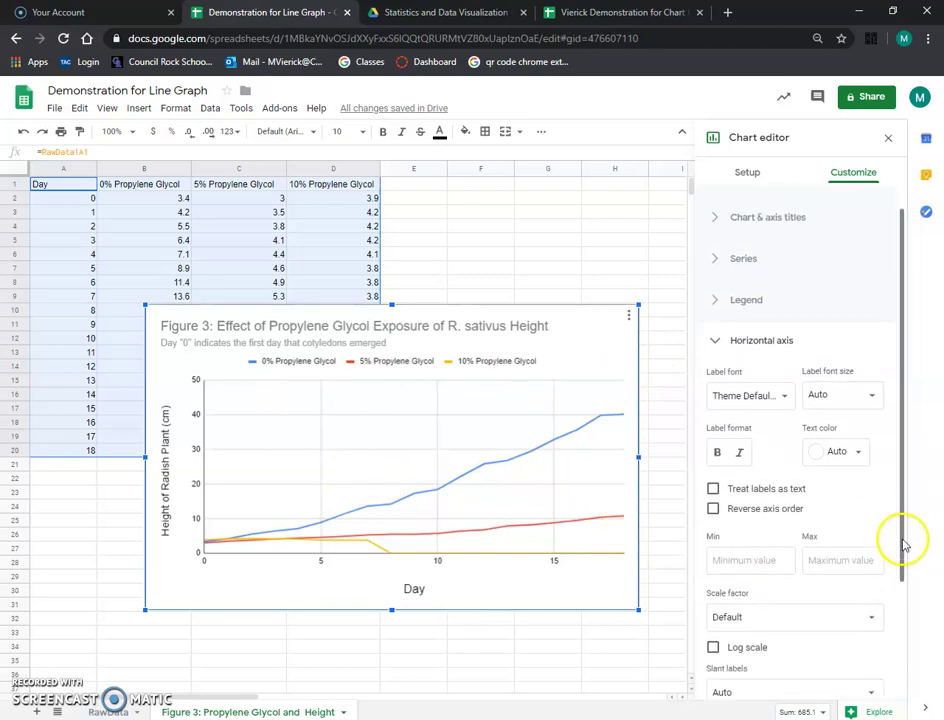
left_click(740, 579)
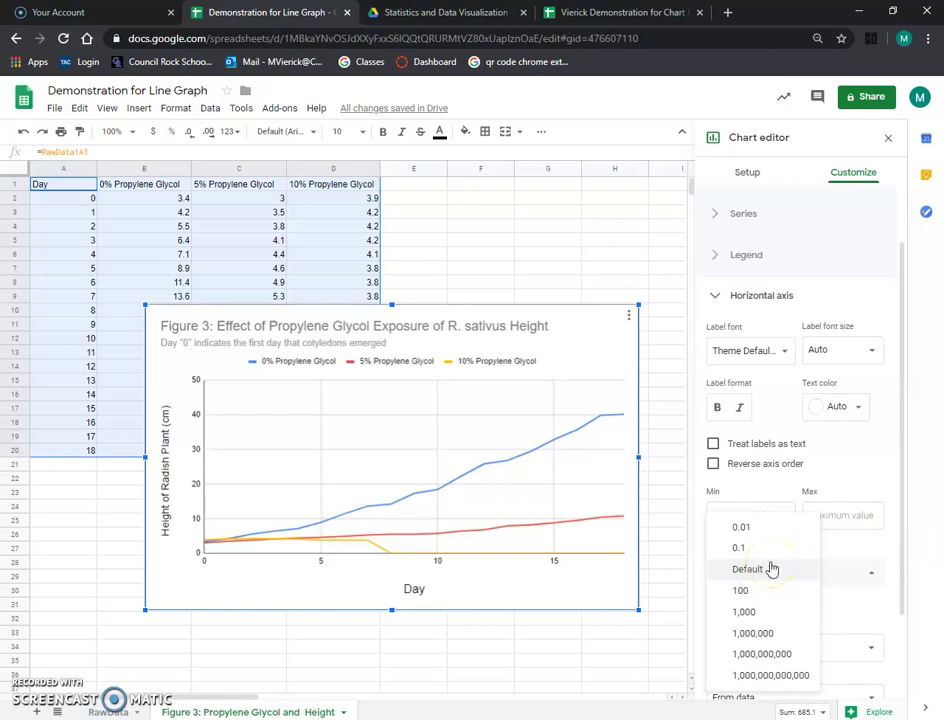
left_click(768, 617)
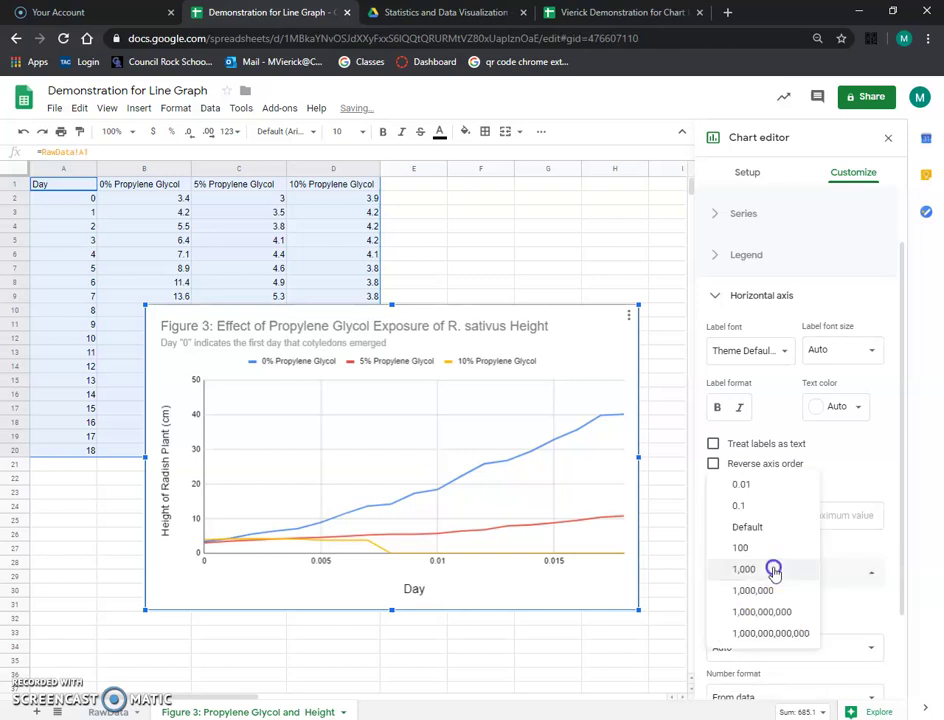
left_click(750, 524)
scroll(770, 514, "down", 2)
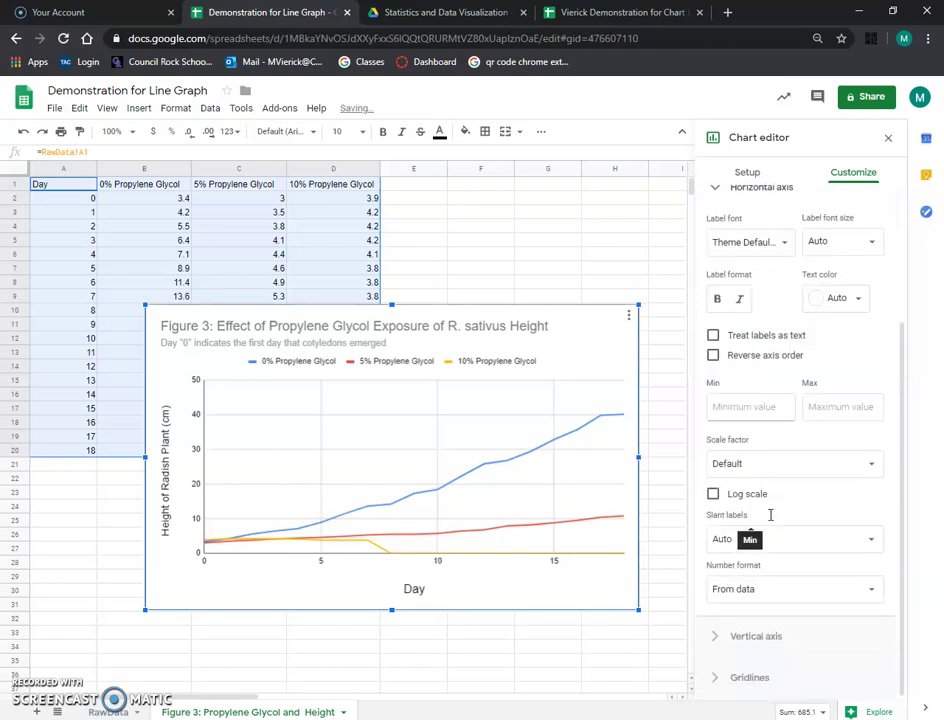
left_click(817, 589)
left_click(814, 588)
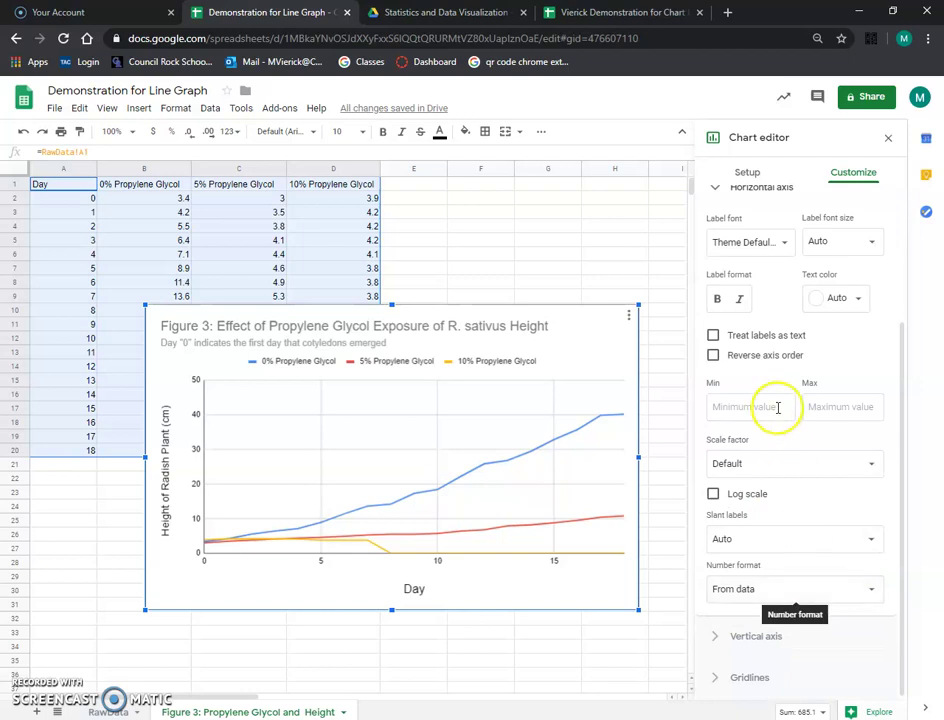
scroll(868, 400, "up", 2)
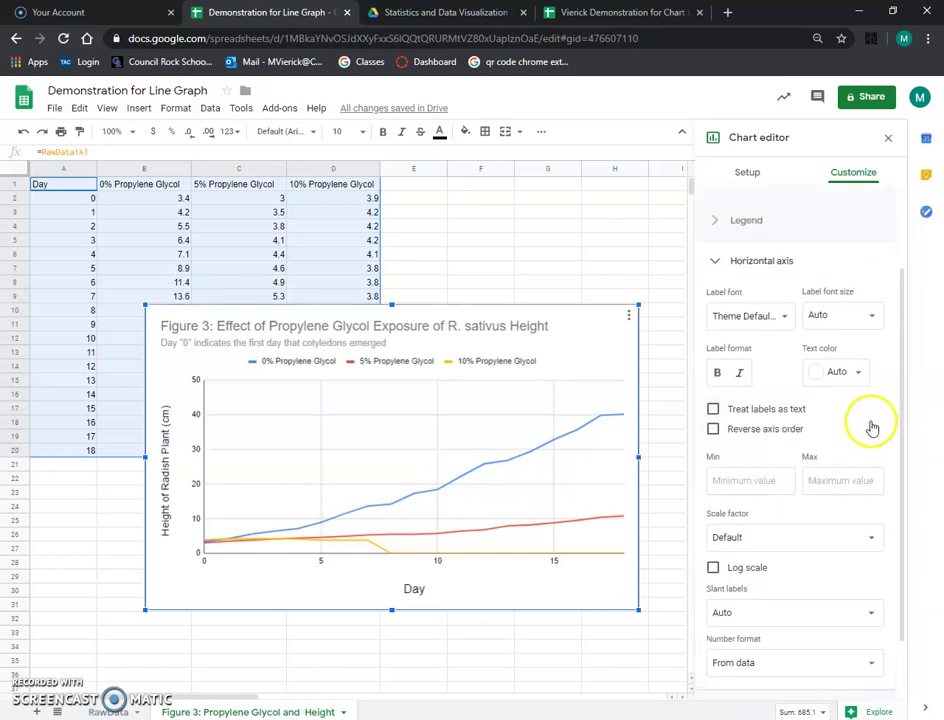
Step: Try treating the horizontal axis labels as text and turn the option back off
right_click(535, 567)
left_click(755, 484)
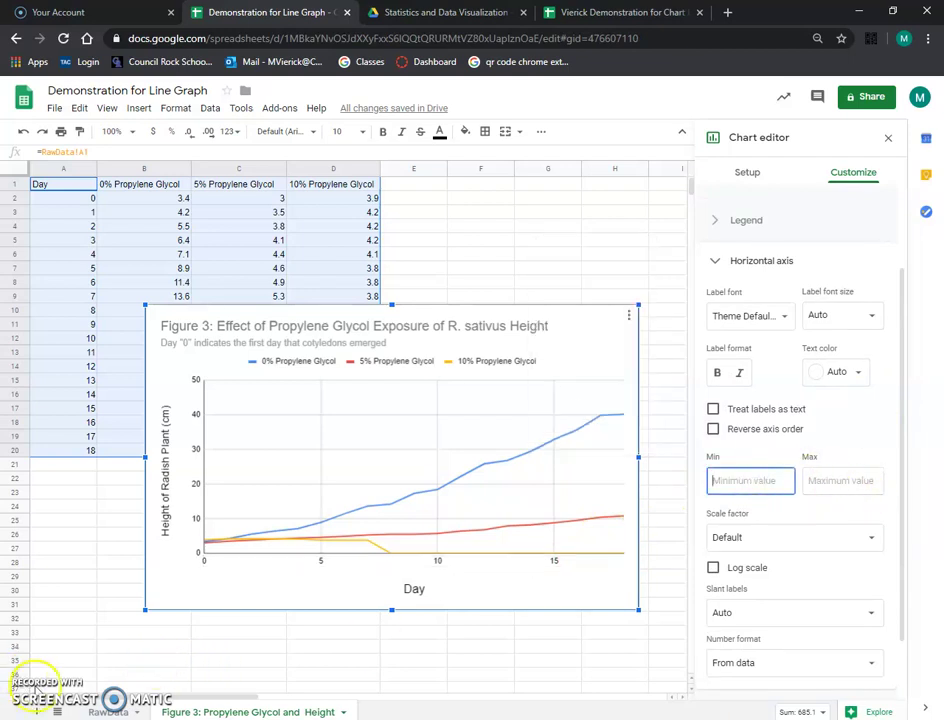
left_click(34, 690)
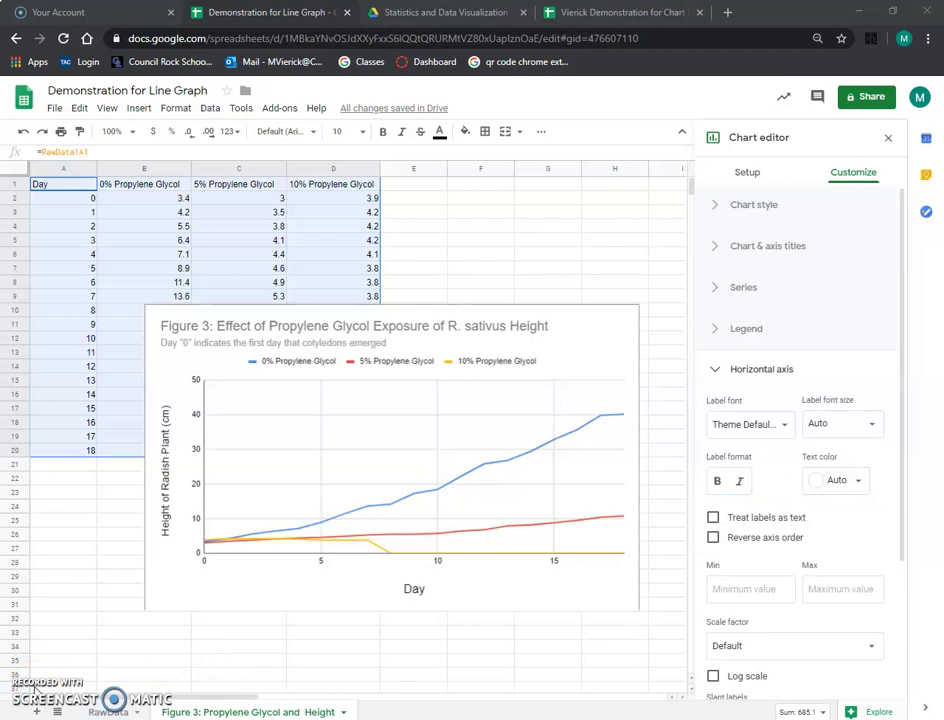
left_click(755, 524)
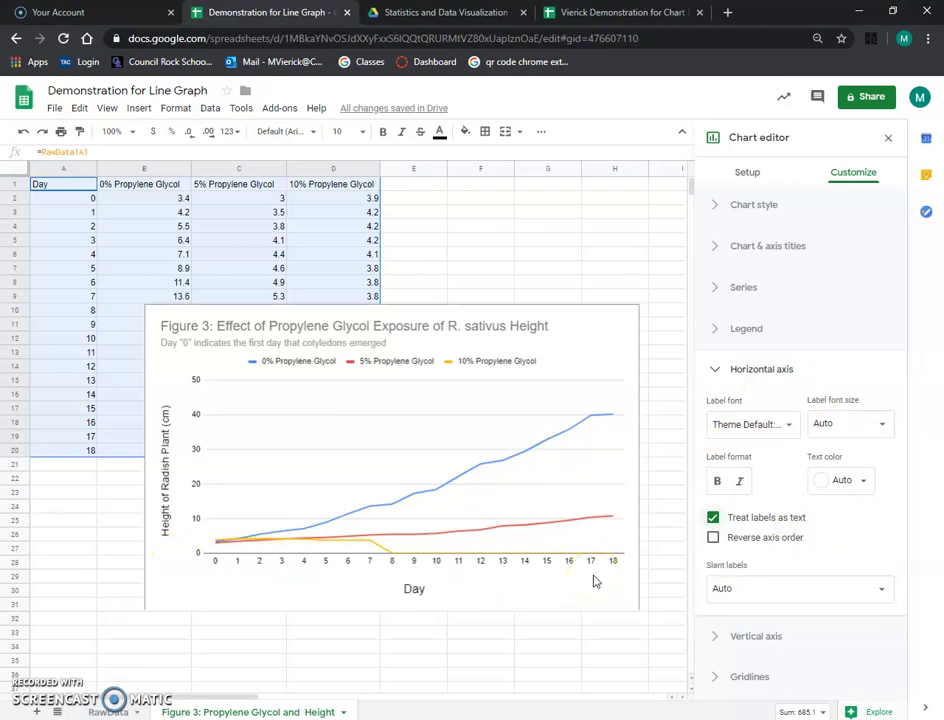
left_click(737, 518)
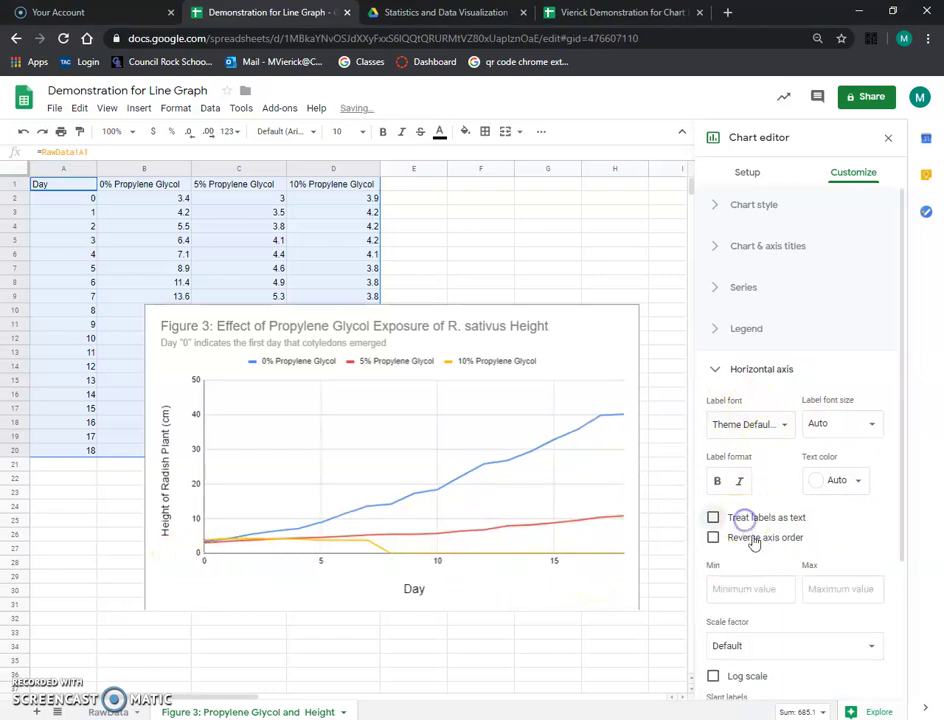
Step: Try a major gridline count of 5 for the horizontal axis and return it to Auto
scroll(806, 622, "down", 1)
scroll(805, 624, "down", 3)
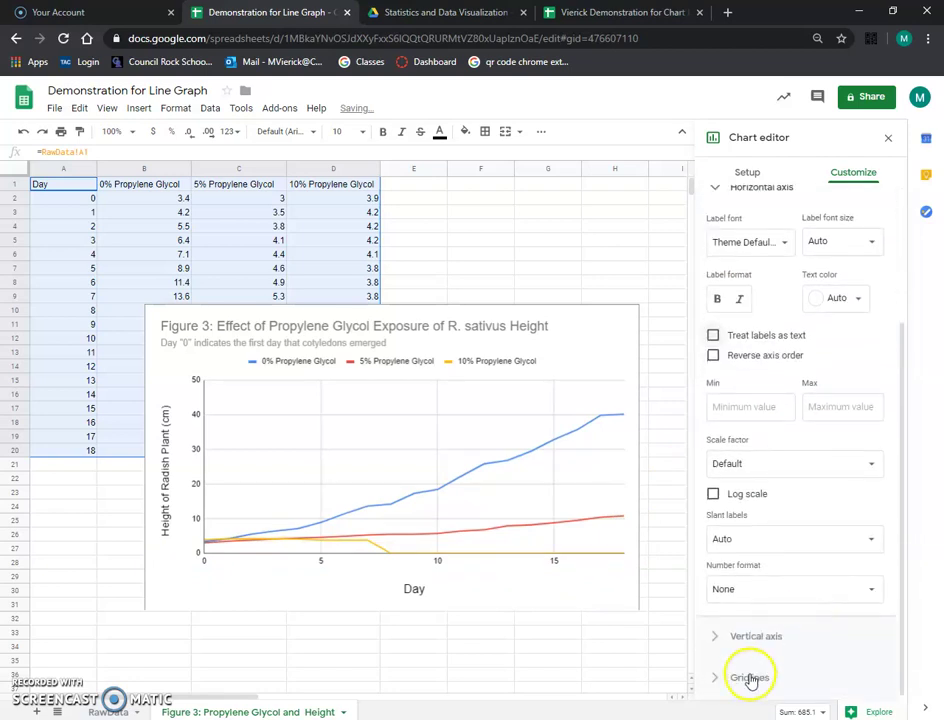
left_click(750, 676)
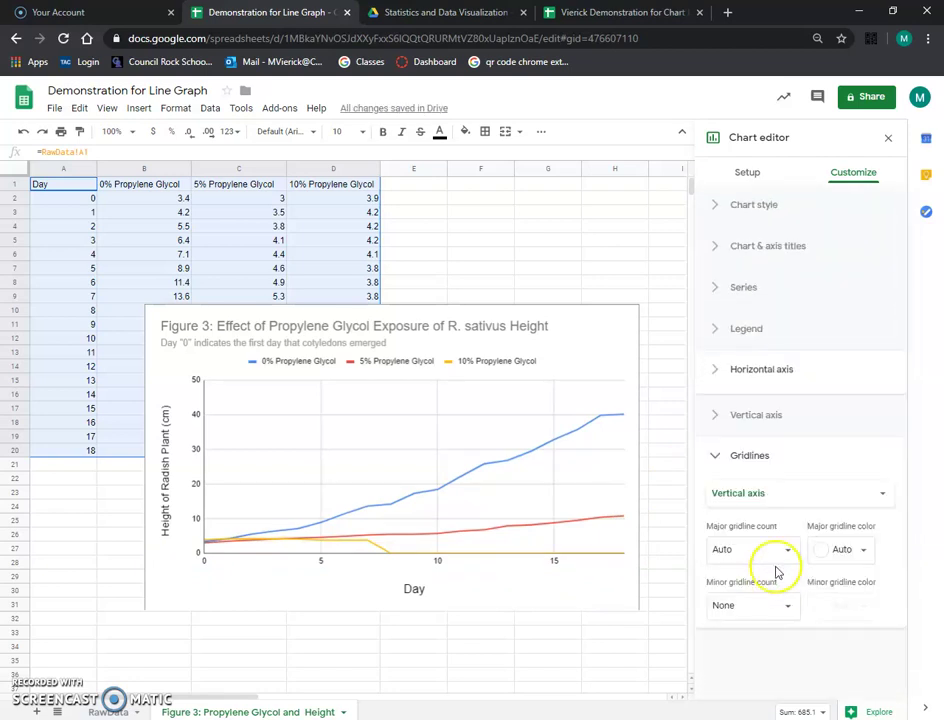
left_click(752, 494)
left_click(757, 469)
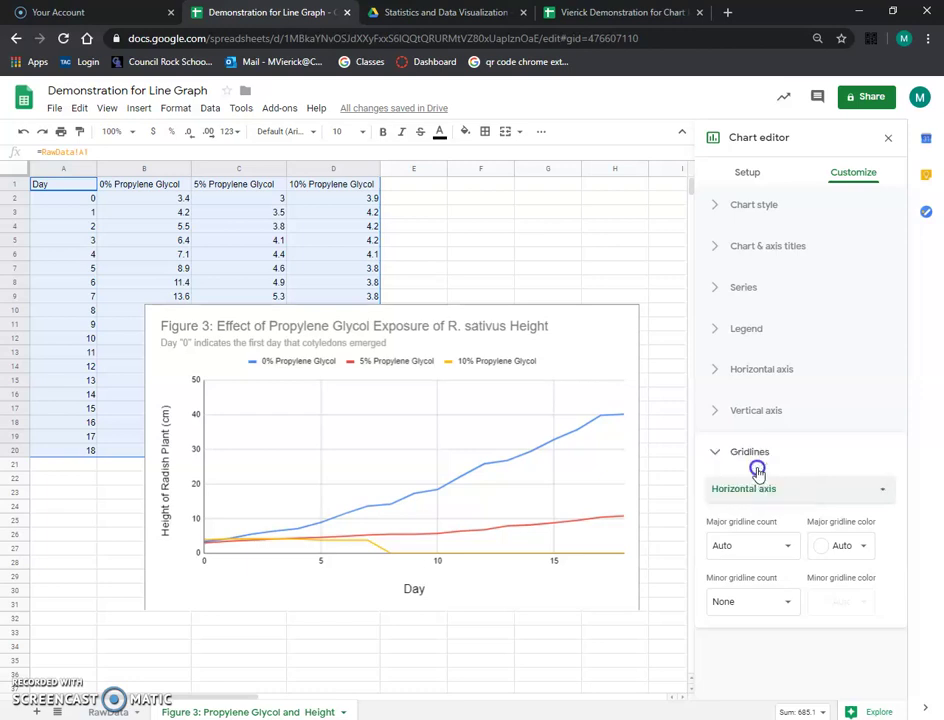
left_click(787, 550)
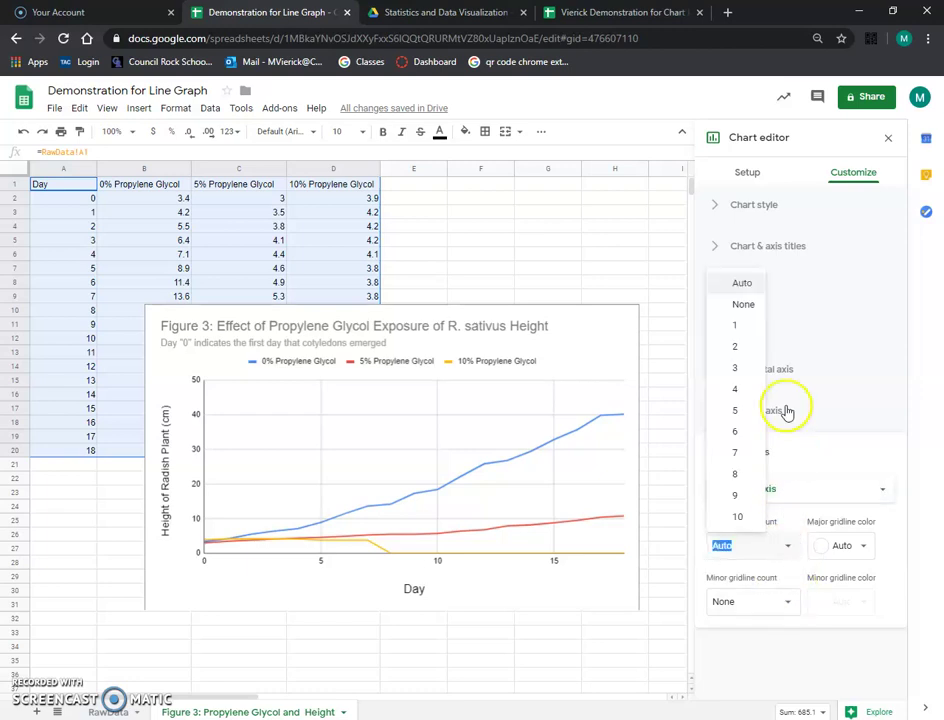
left_click(736, 411)
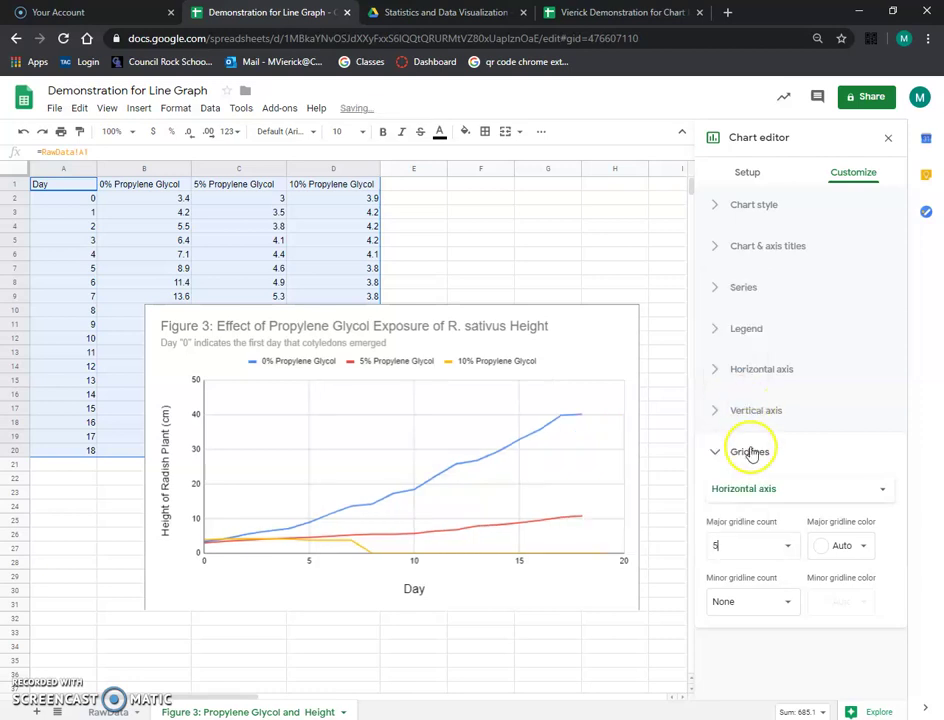
left_click(788, 550)
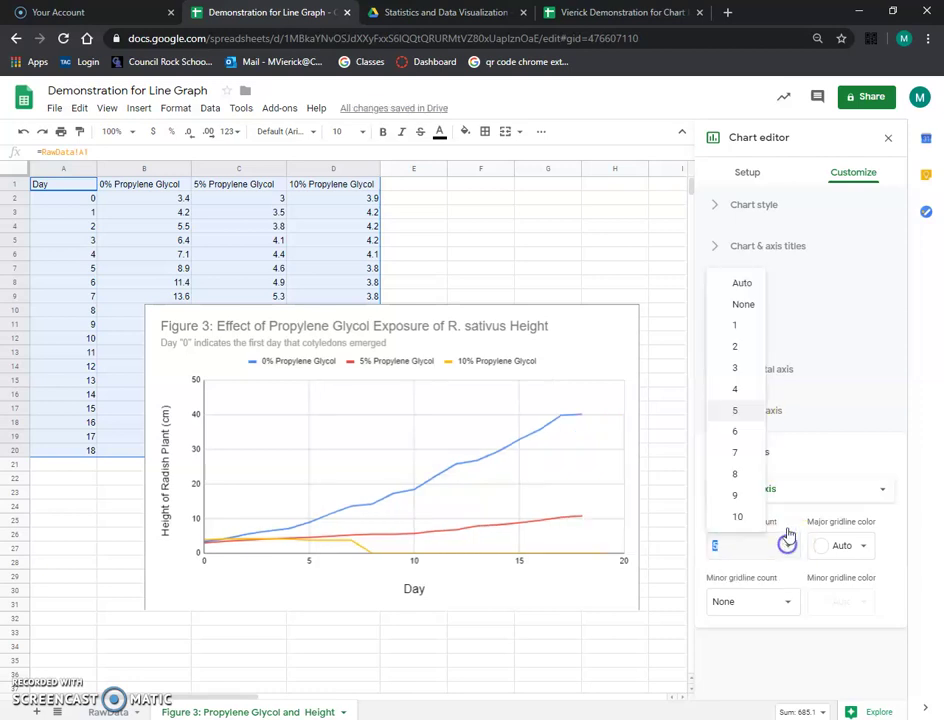
left_click(741, 285)
Step: Try a minor gridline count of 5 for the horizontal axis and return it to None
left_click(794, 600)
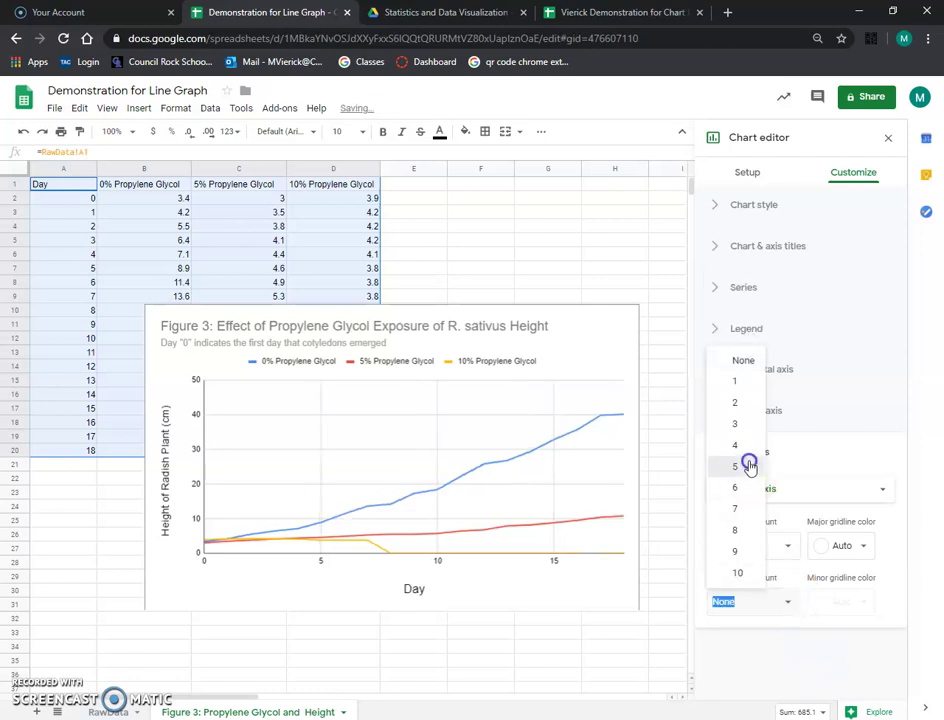
left_click(749, 466)
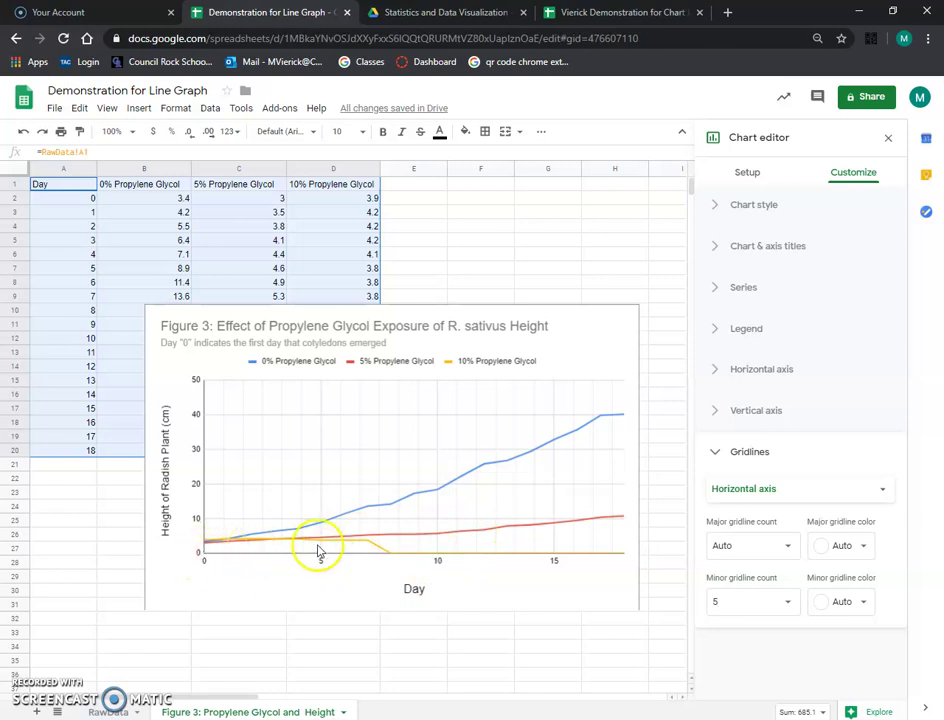
left_click(788, 601)
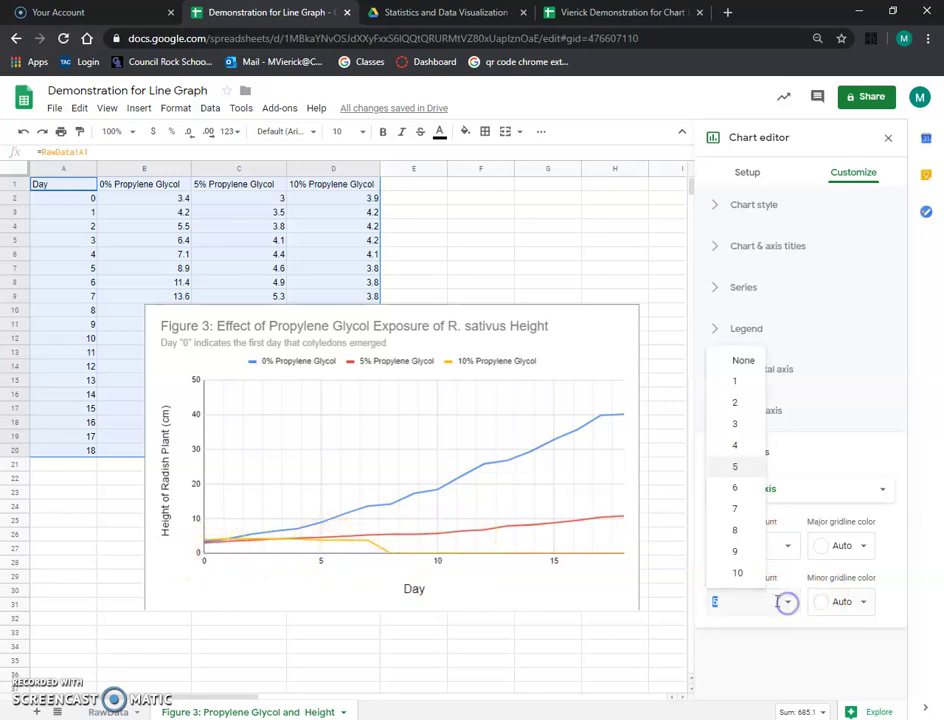
left_click(740, 361)
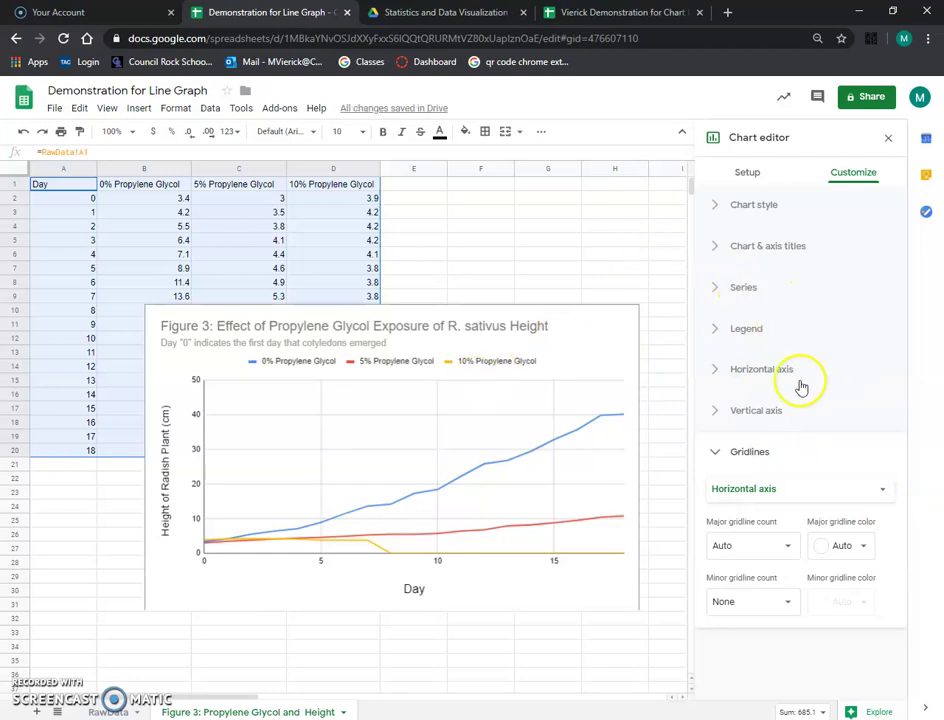
Step: Look over the color choices for the 0% Propylene Glycol series and set its line dash type to long dashes
left_click(743, 287)
left_click(813, 323)
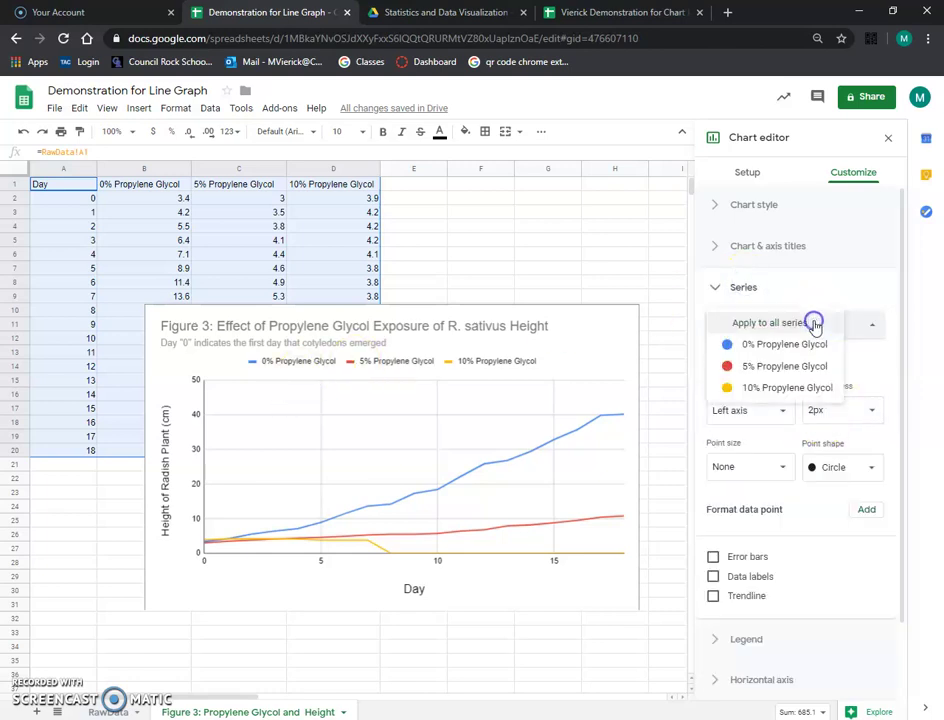
left_click(791, 344)
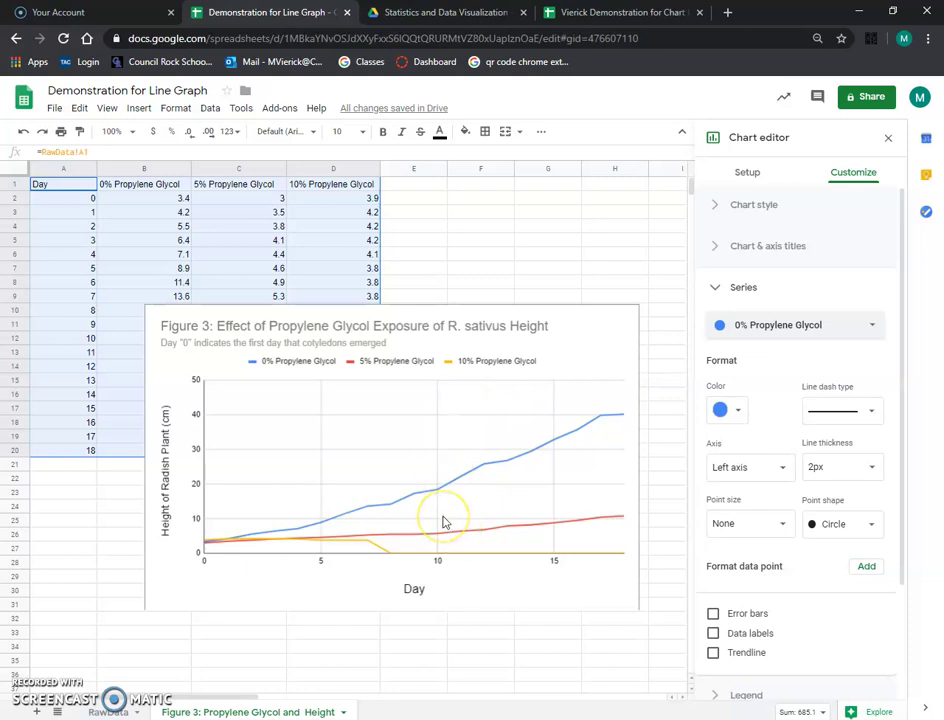
left_click(740, 412)
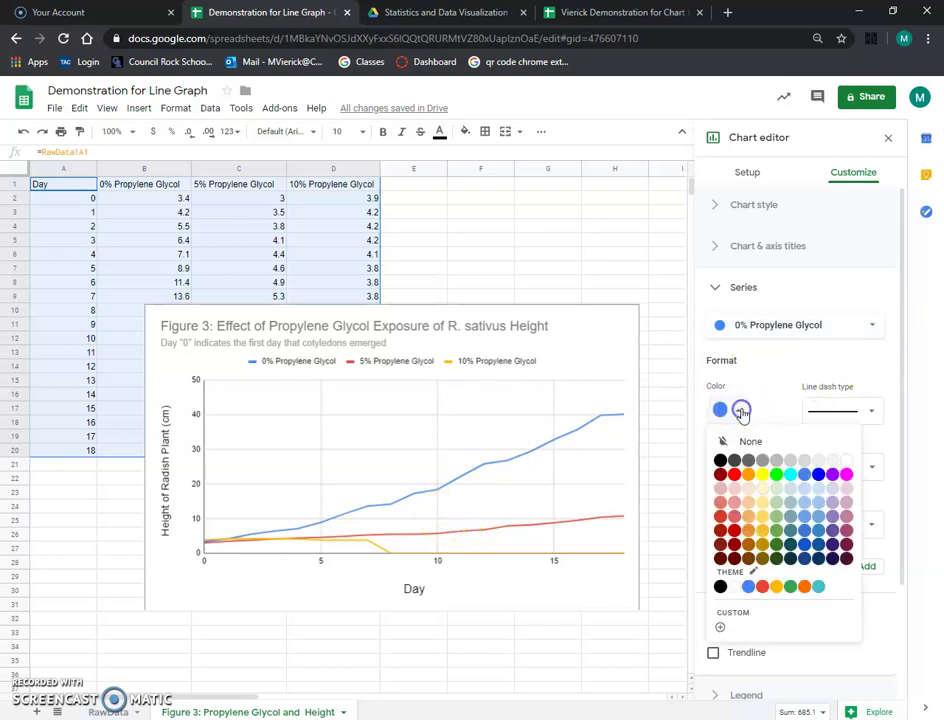
left_click(739, 411)
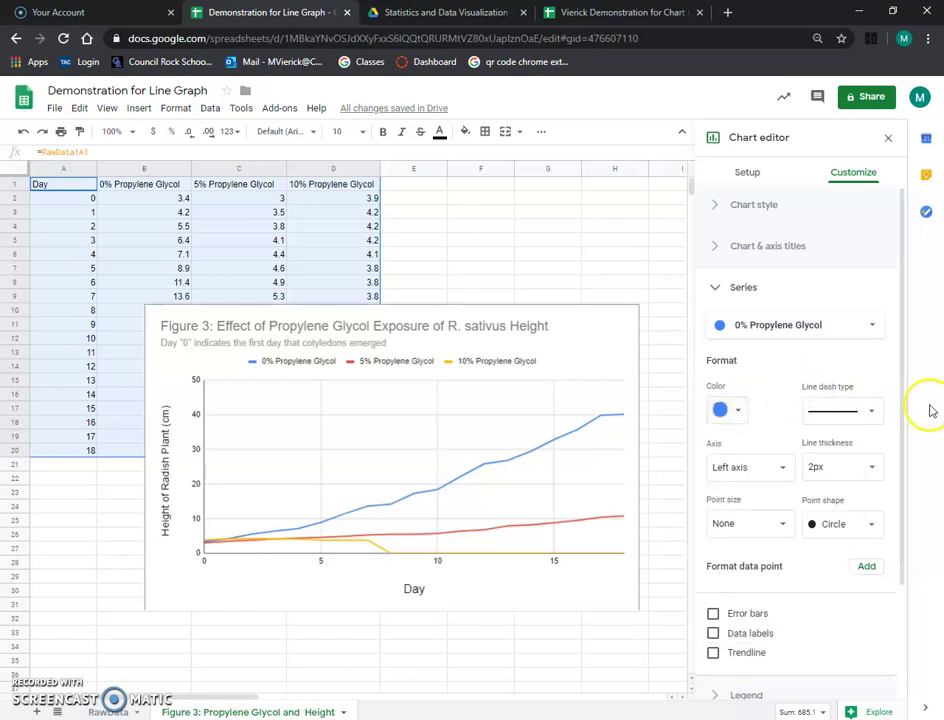
left_click(877, 414)
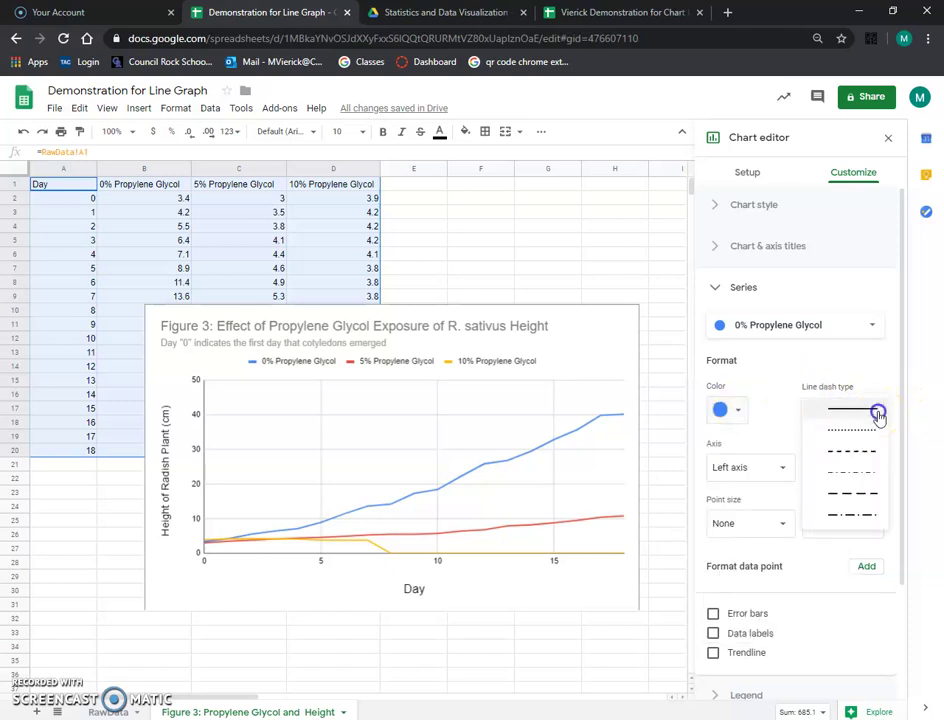
left_click(862, 495)
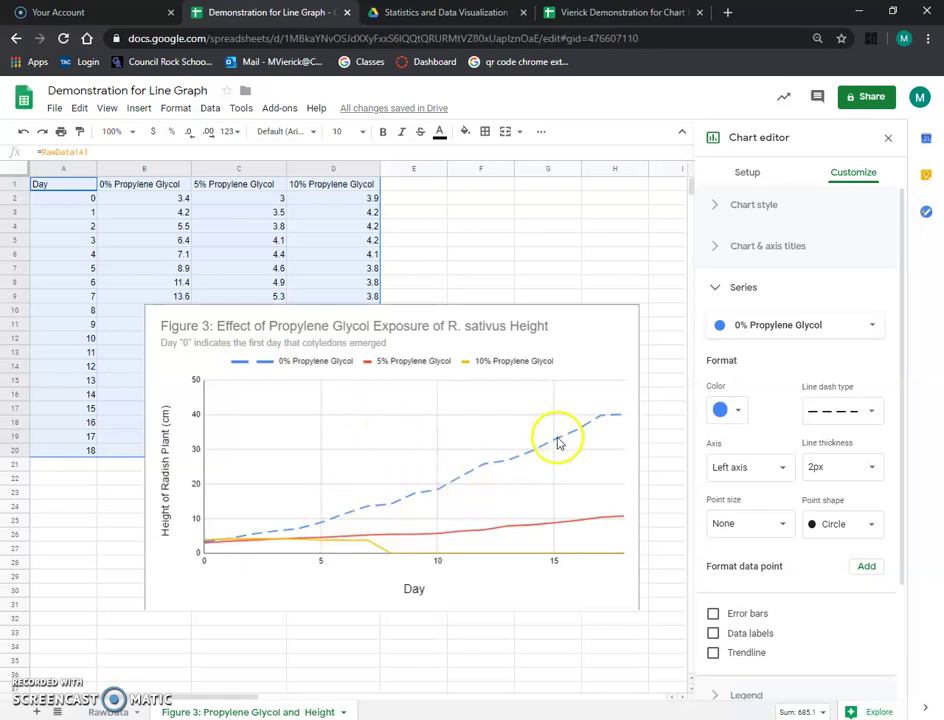
Step: Give the 5% Propylene Glycol series a dash-dot line with a thickness of 4px
left_click(758, 328)
left_click(760, 344)
left_click(853, 412)
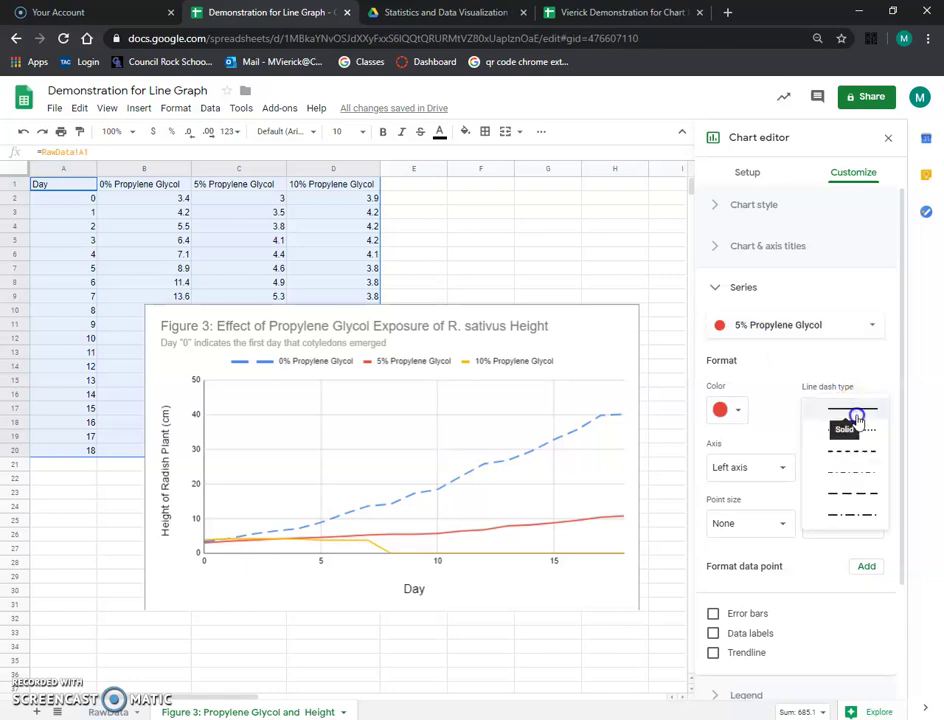
left_click(860, 474)
left_click(853, 468)
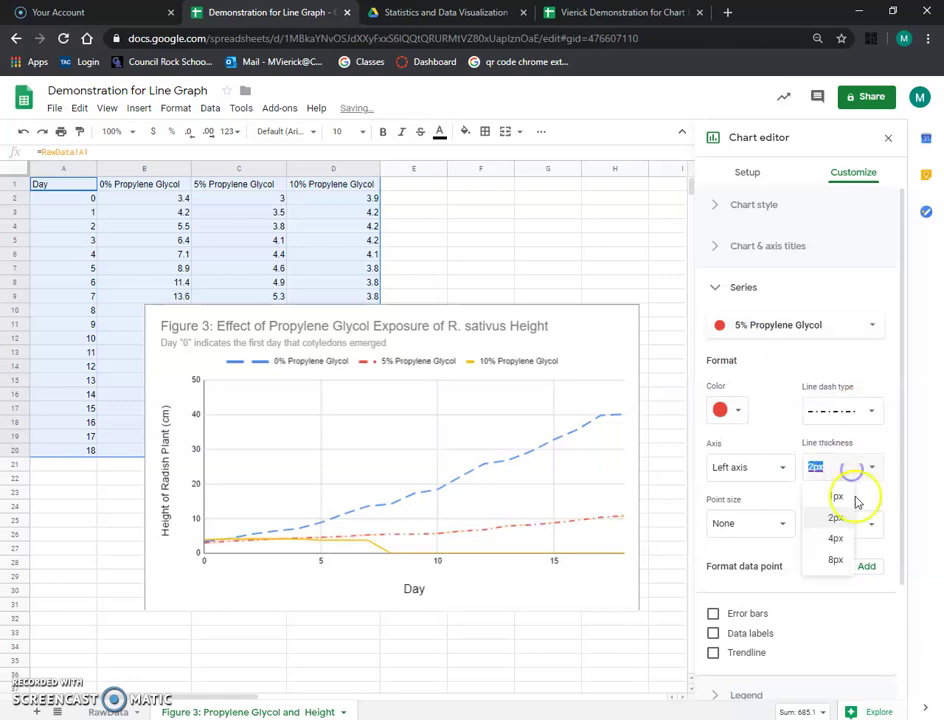
left_click(838, 541)
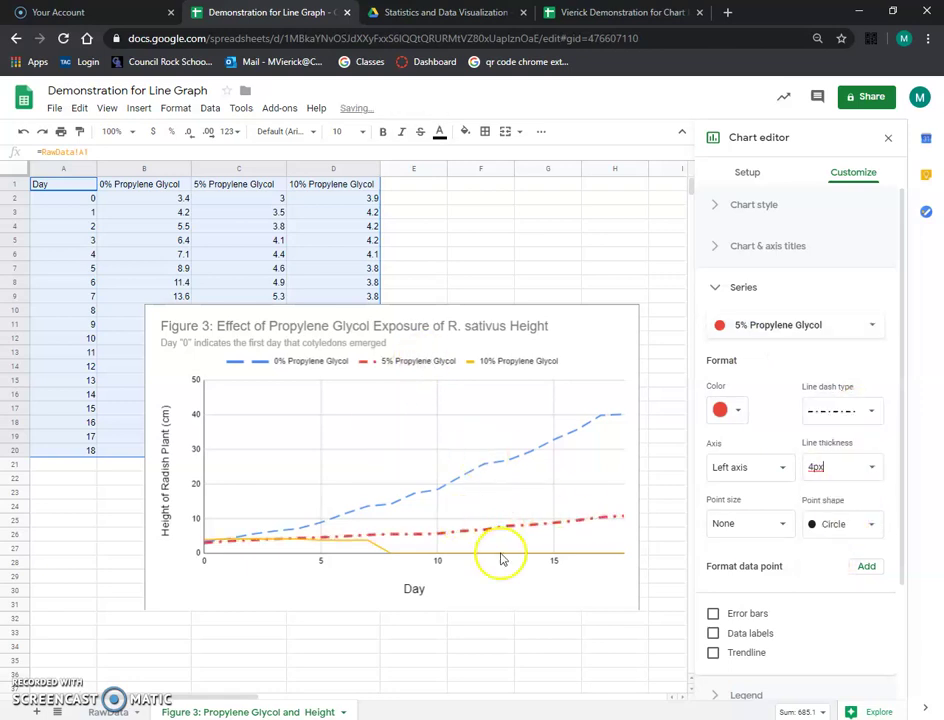
Step: Set the line dash type of the 10% Propylene Glycol series to dotted
left_click(843, 329)
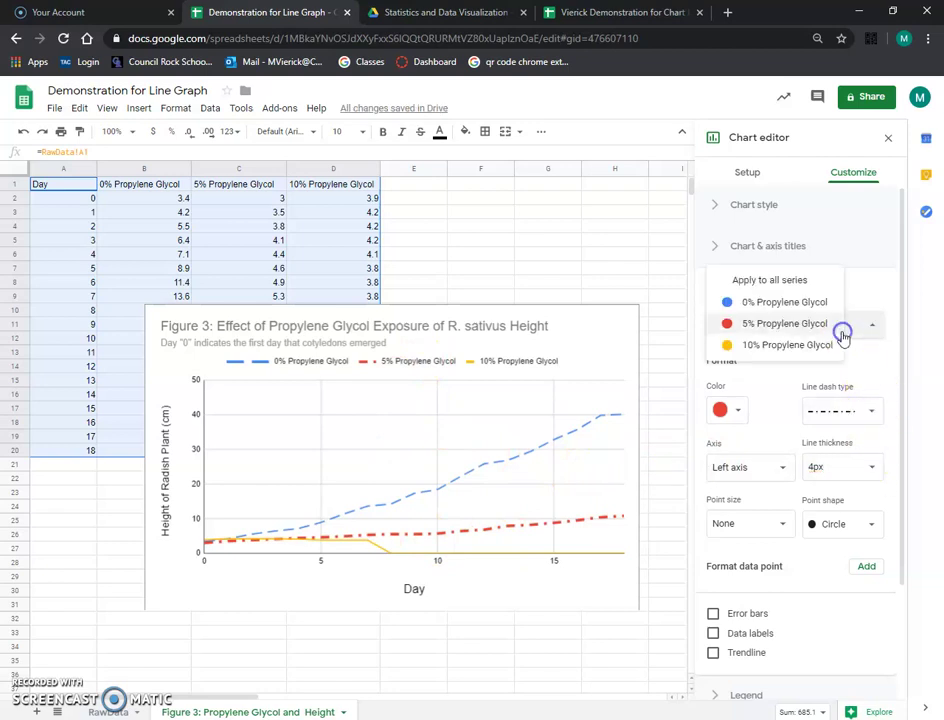
left_click(778, 347)
left_click(838, 411)
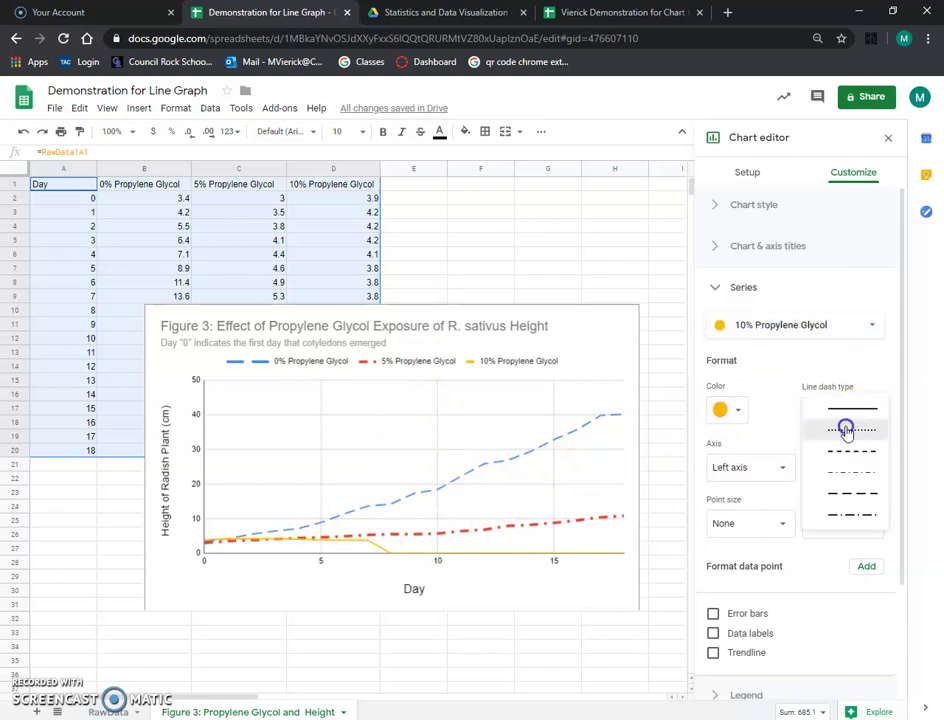
left_click(843, 428)
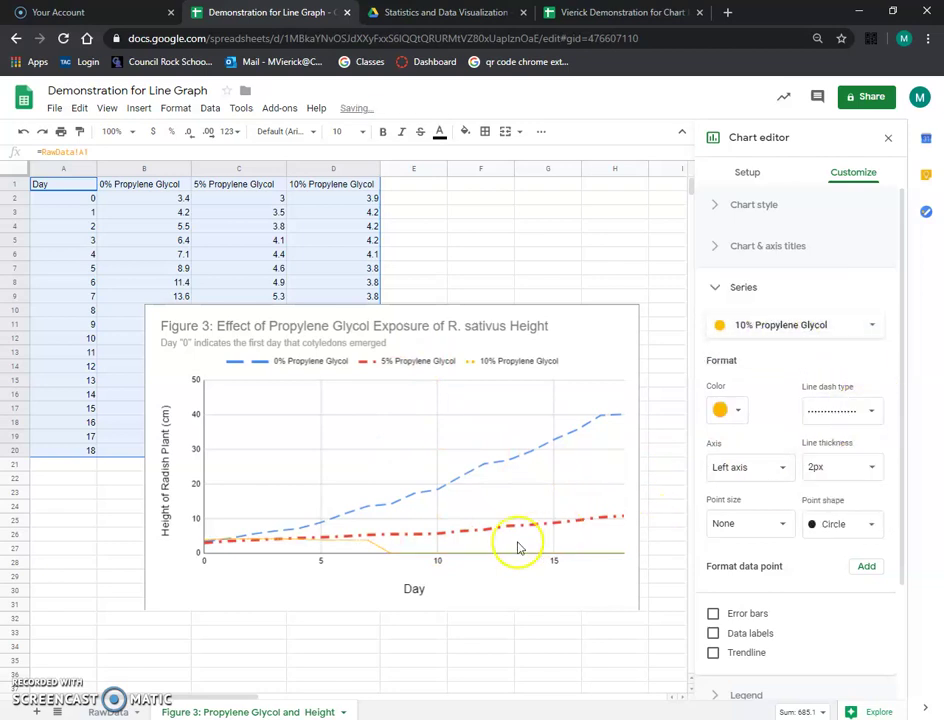
Step: Try 7px points on the 10% Propylene Glycol series, set their shape to Diamond and return the point size to None
left_click(869, 528)
left_click(779, 526)
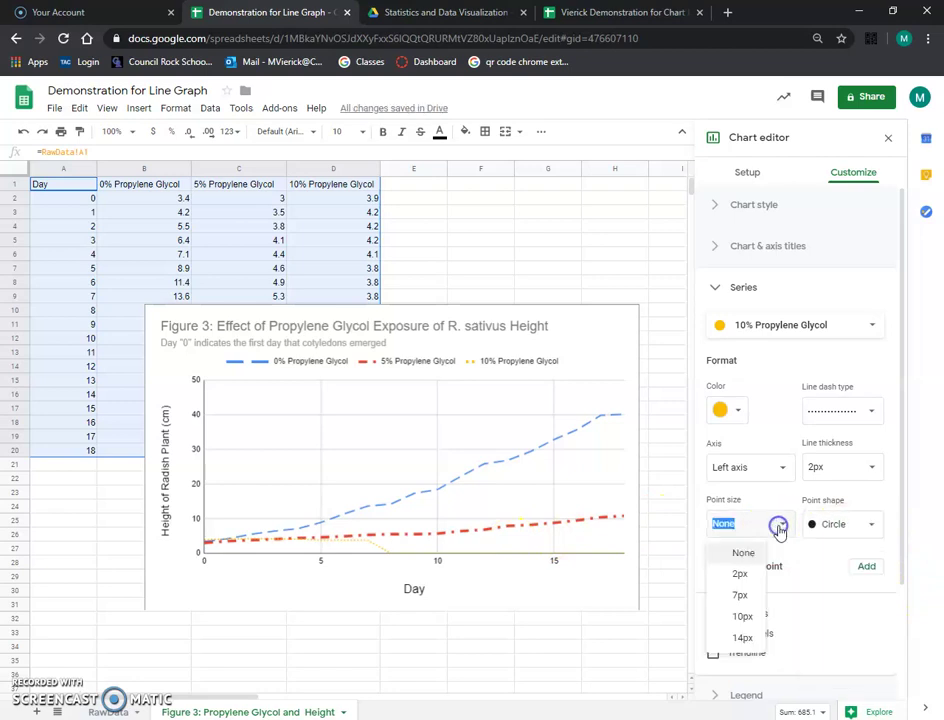
left_click(745, 596)
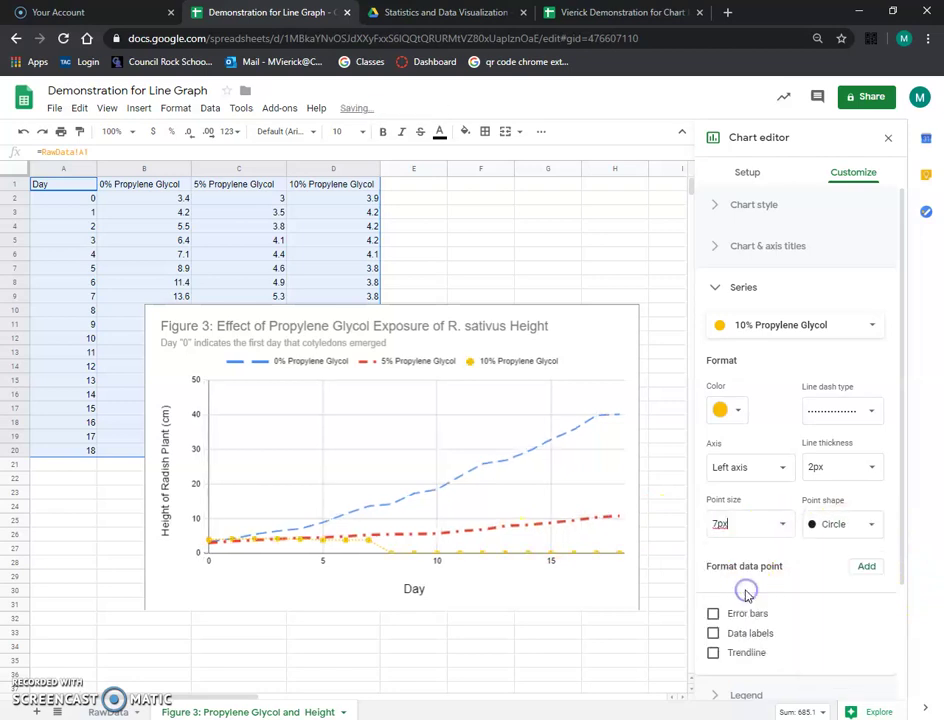
left_click(866, 528)
left_click(858, 598)
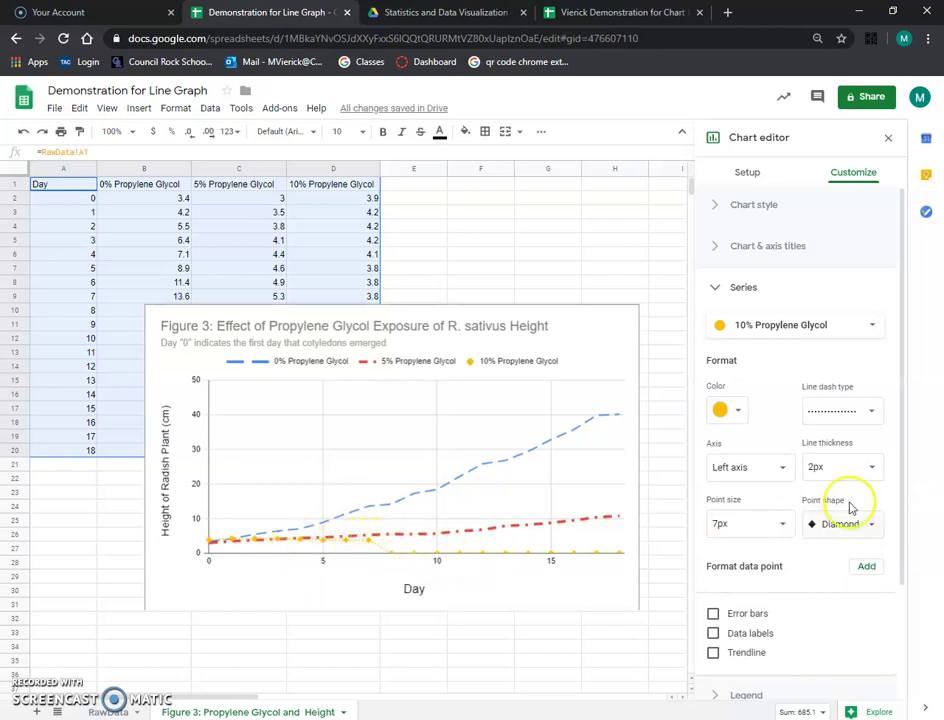
left_click(785, 524)
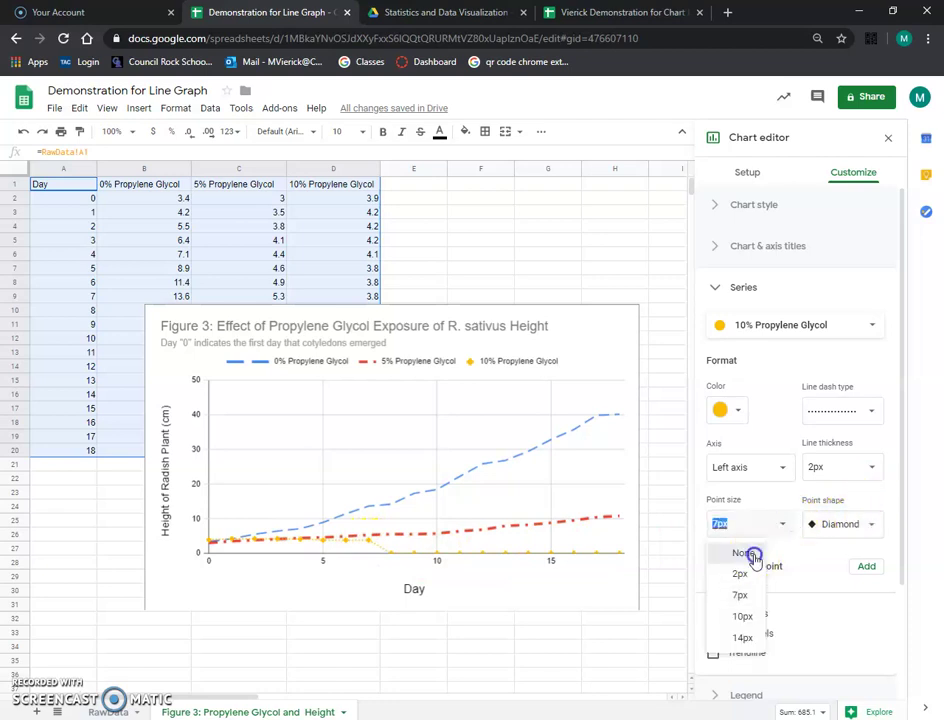
left_click(752, 554)
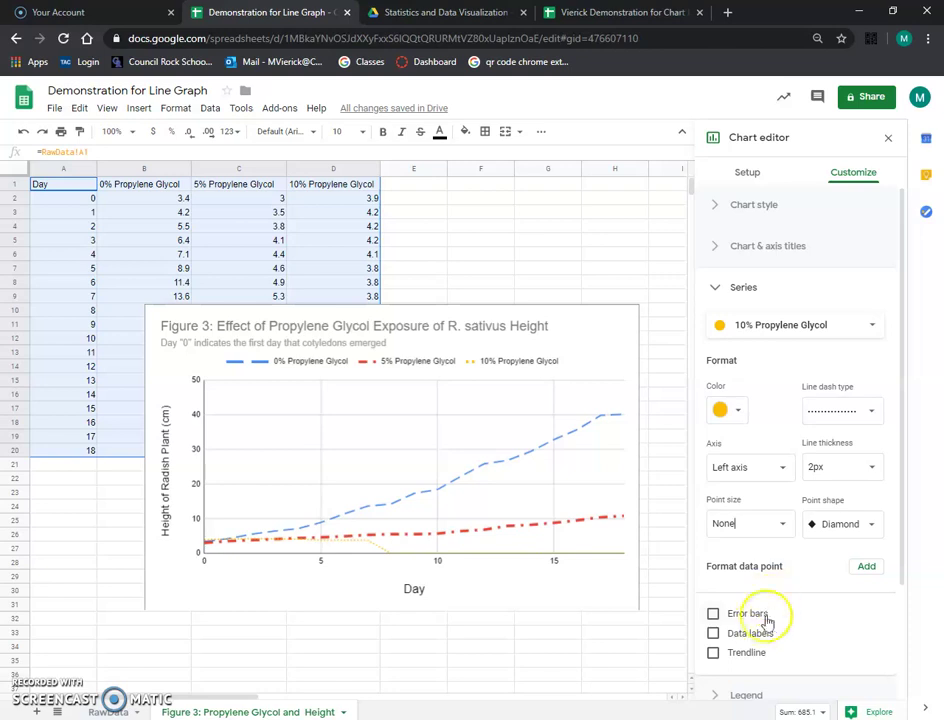
Step: Try data labels on the 10% Propylene Glycol series and on all series, turning them off again each time
left_click(751, 634)
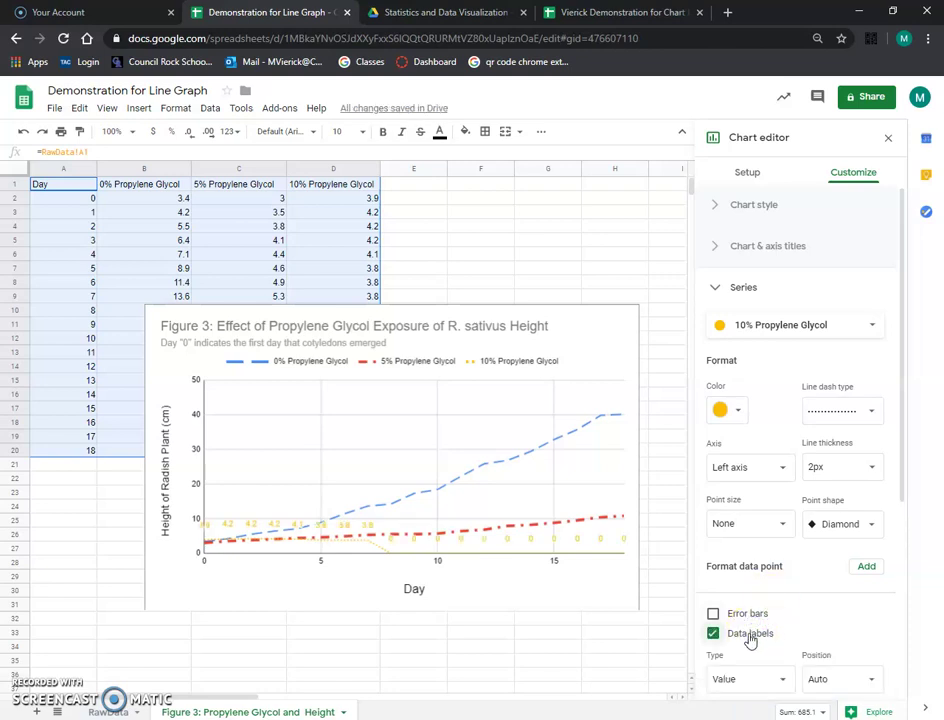
left_click(751, 636)
left_click(780, 325)
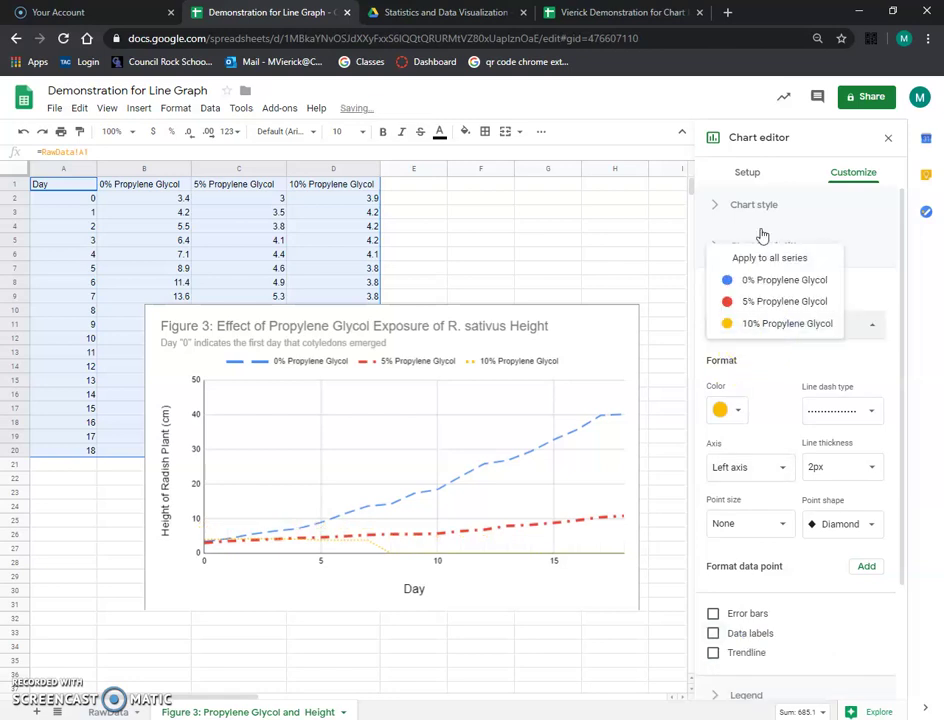
left_click(760, 247)
left_click(744, 577)
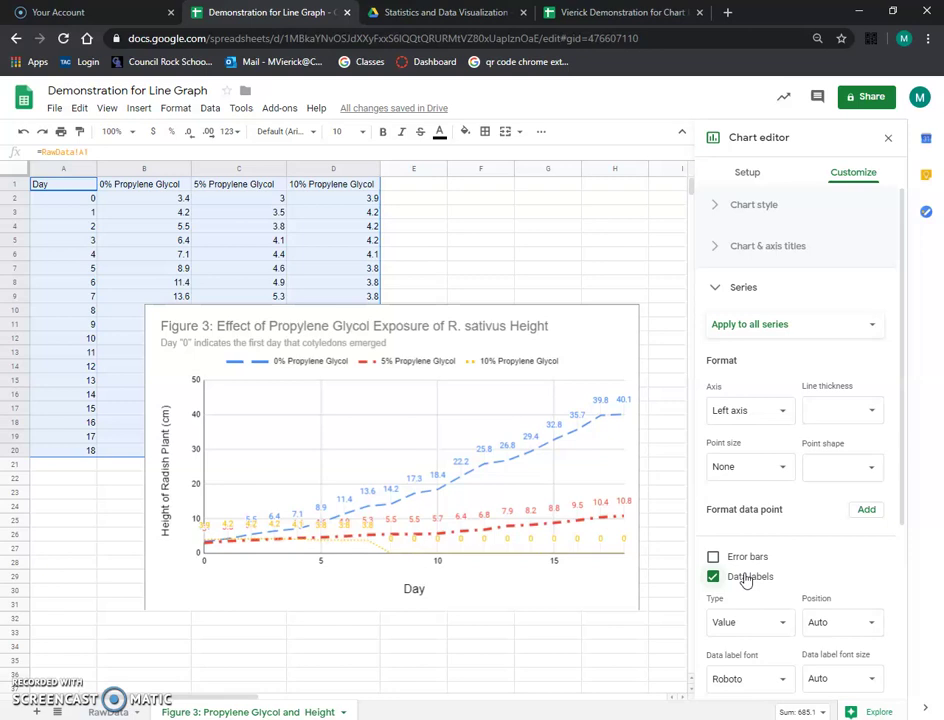
left_click(745, 578)
Step: Add linear trendlines to all series of the chart
left_click(742, 596)
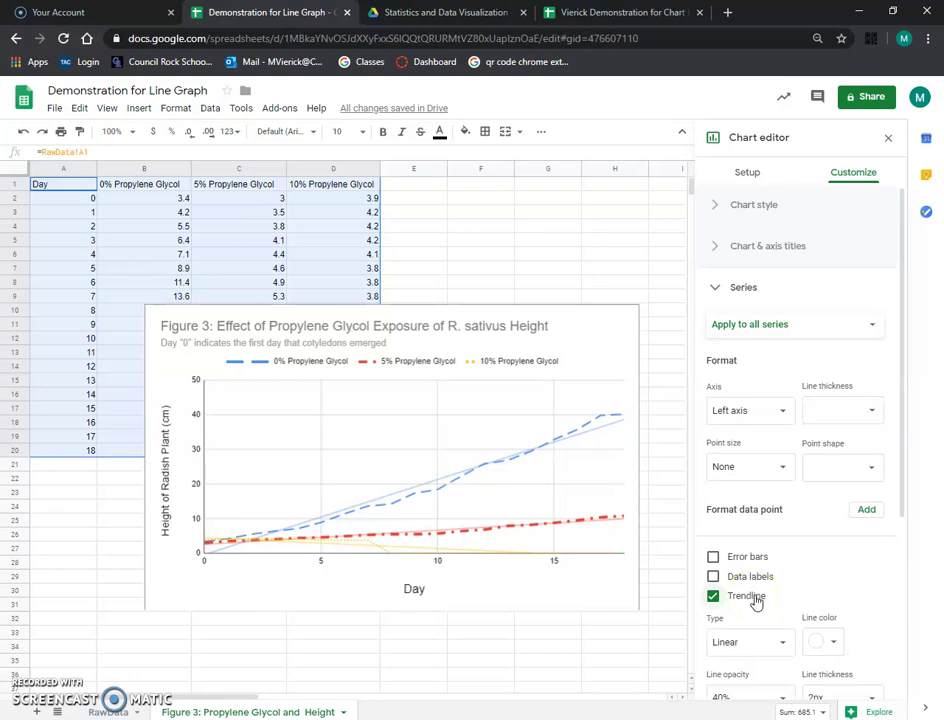
Step: Remove the trendlines from all series of the chart
left_click(746, 596)
scroll(820, 545, "down", 1)
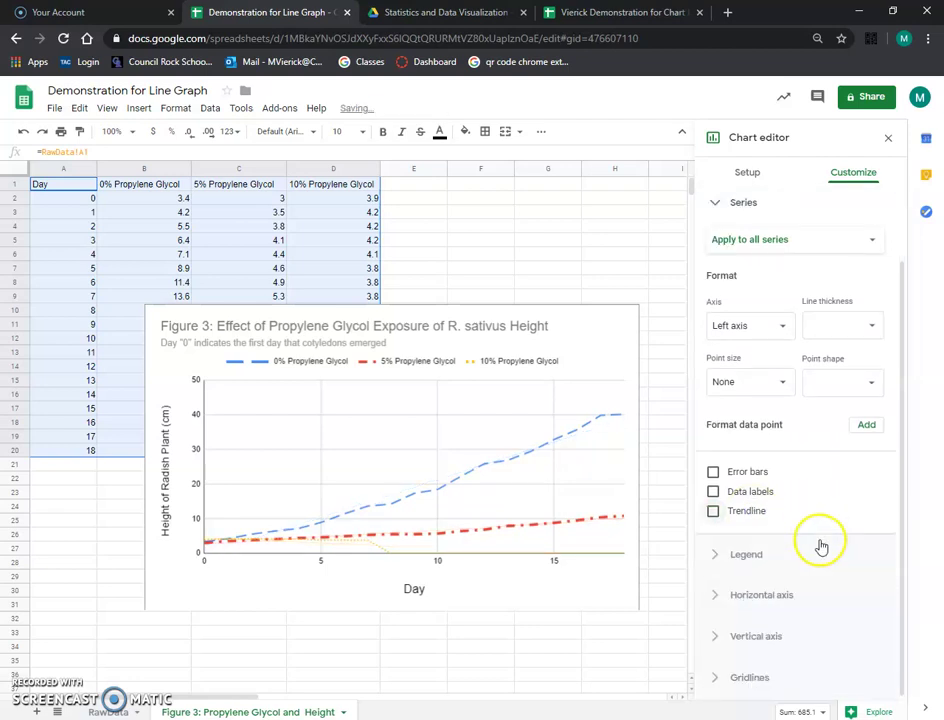
scroll(820, 545, "up", 1)
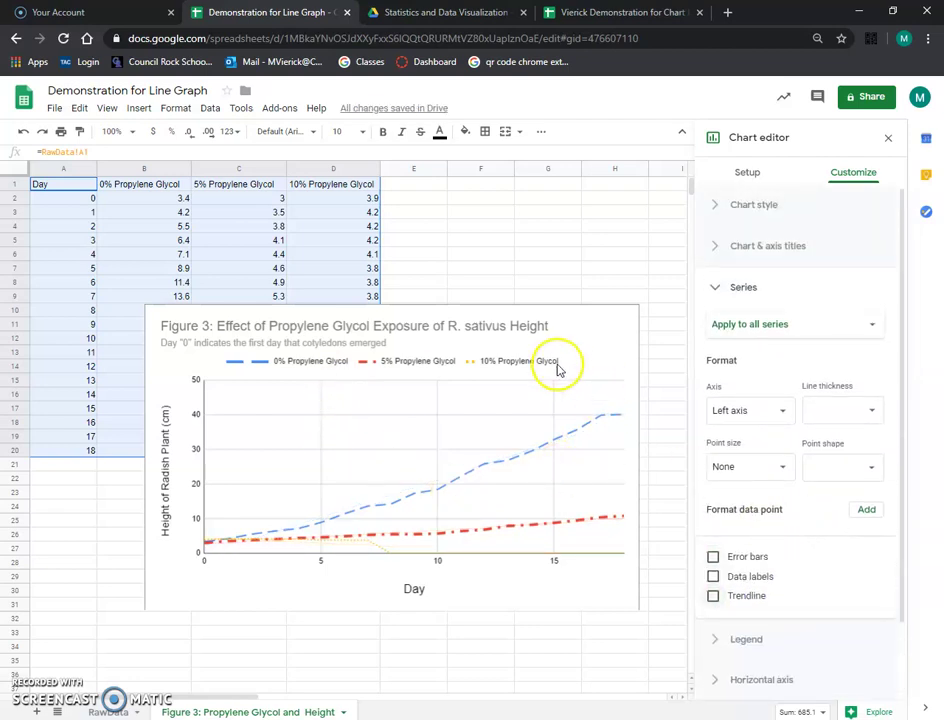
scroll(763, 576, "down", 1)
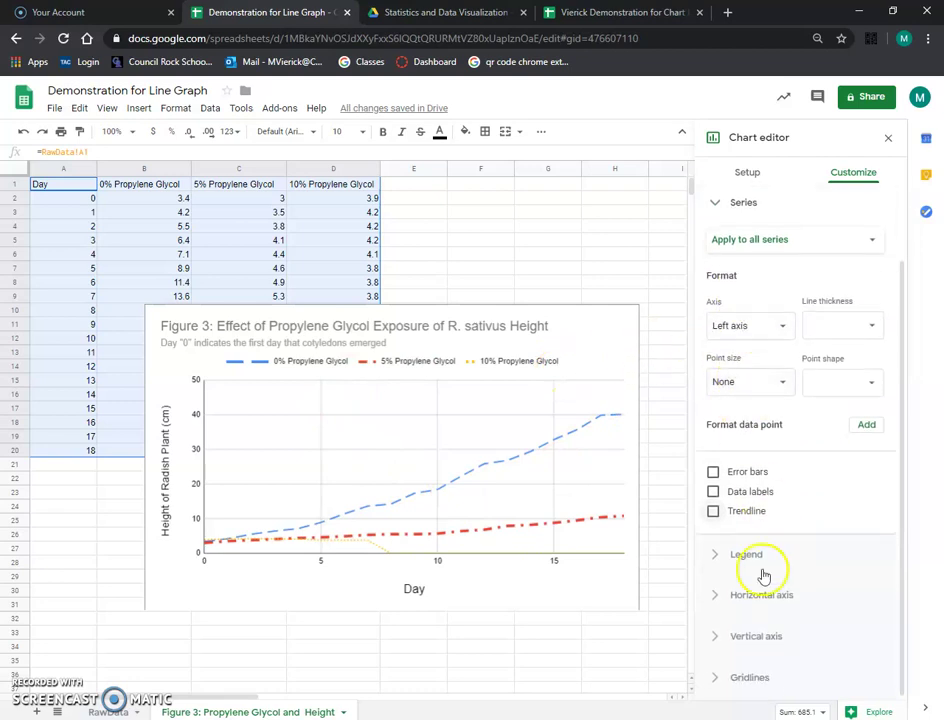
Step: Try the chart legend in the Bottom, Left and Inside positions, and set its position to Top
left_click(763, 556)
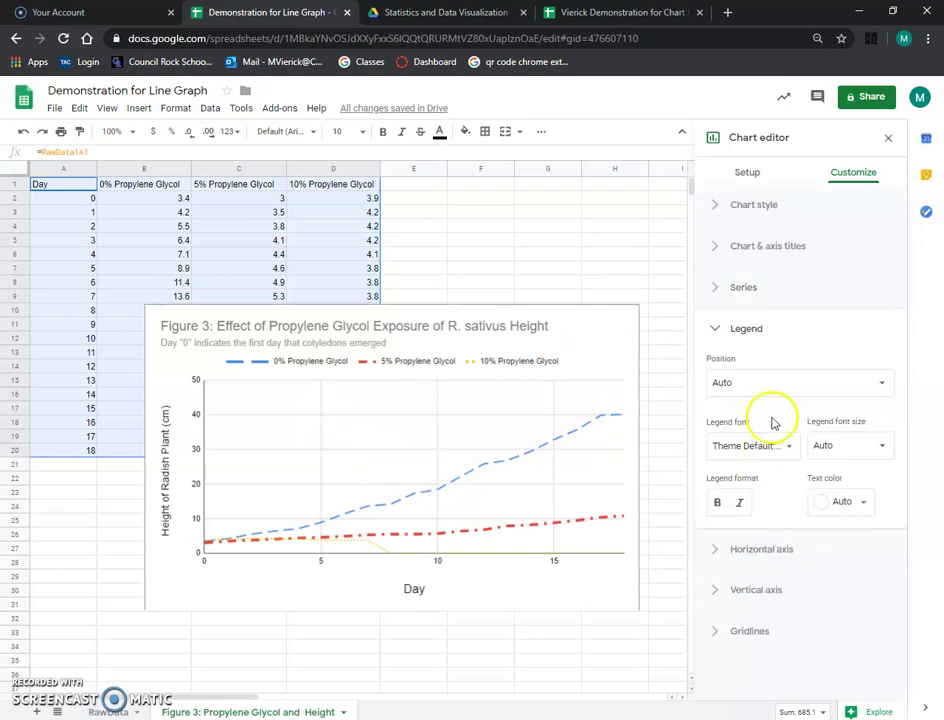
left_click(778, 384)
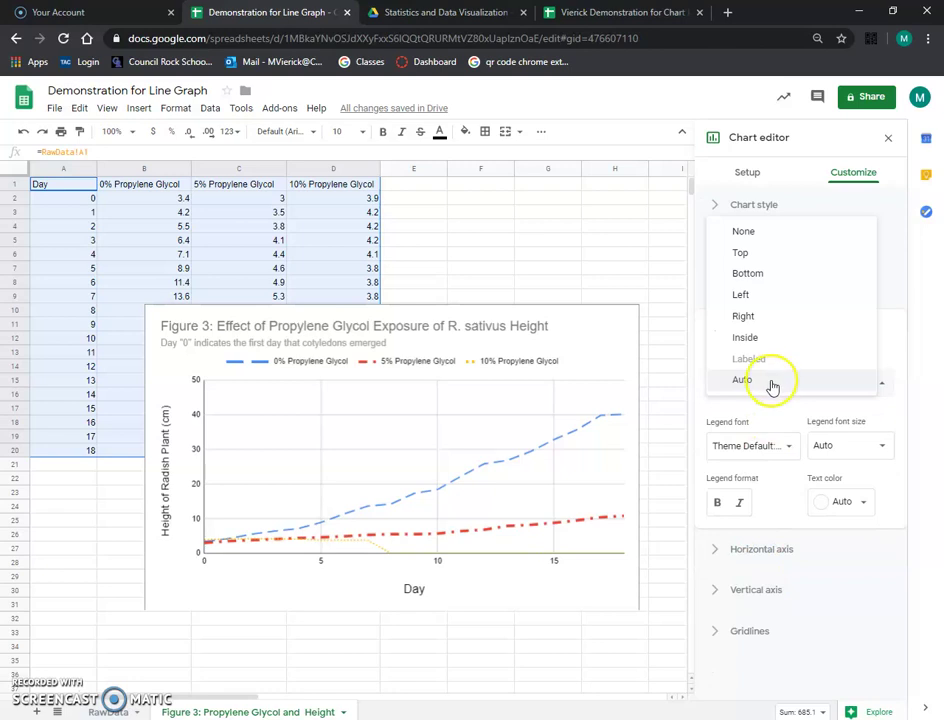
left_click(759, 273)
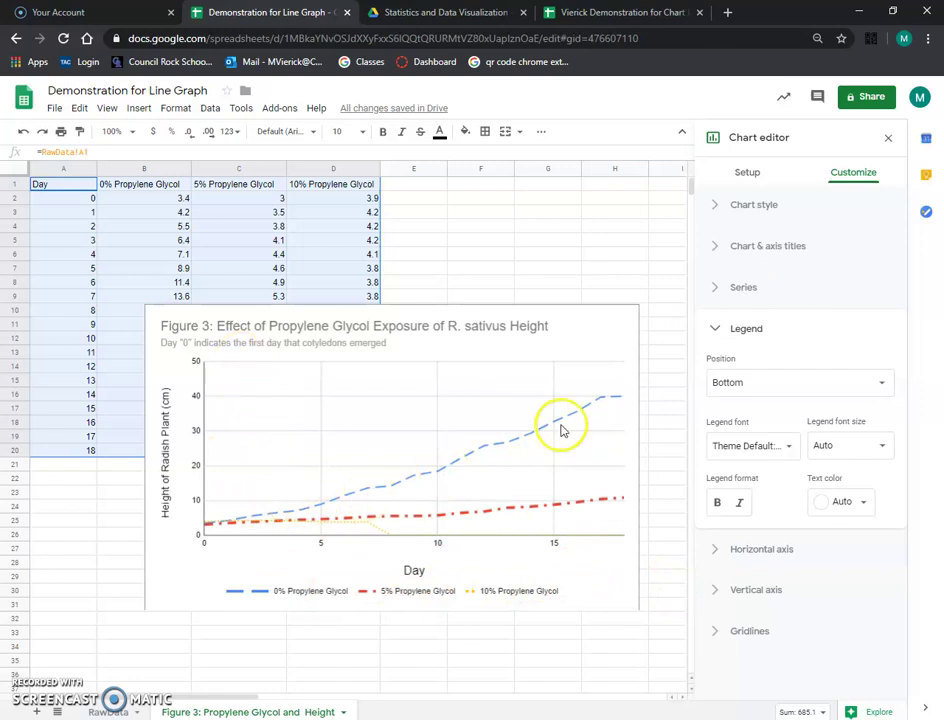
left_click(749, 380)
left_click(752, 402)
left_click(780, 381)
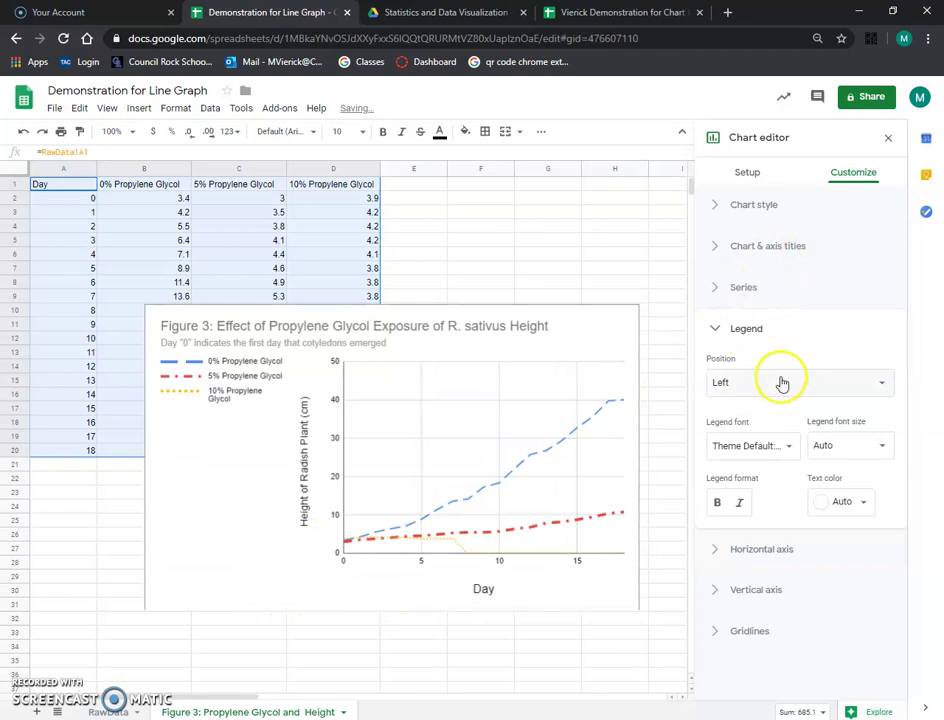
left_click(758, 424)
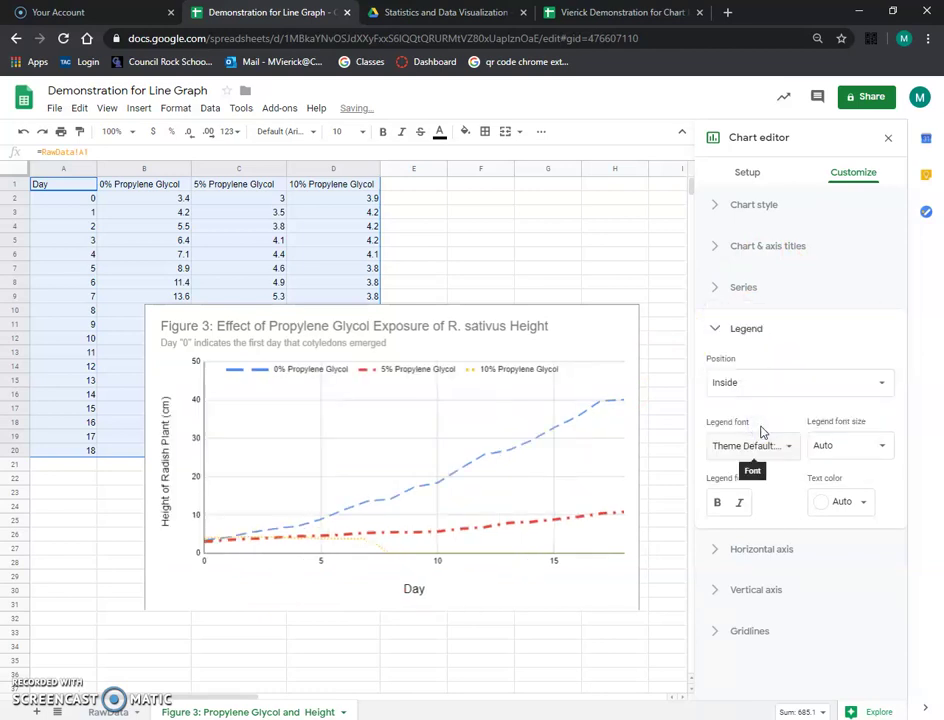
left_click(755, 385)
left_click(751, 291)
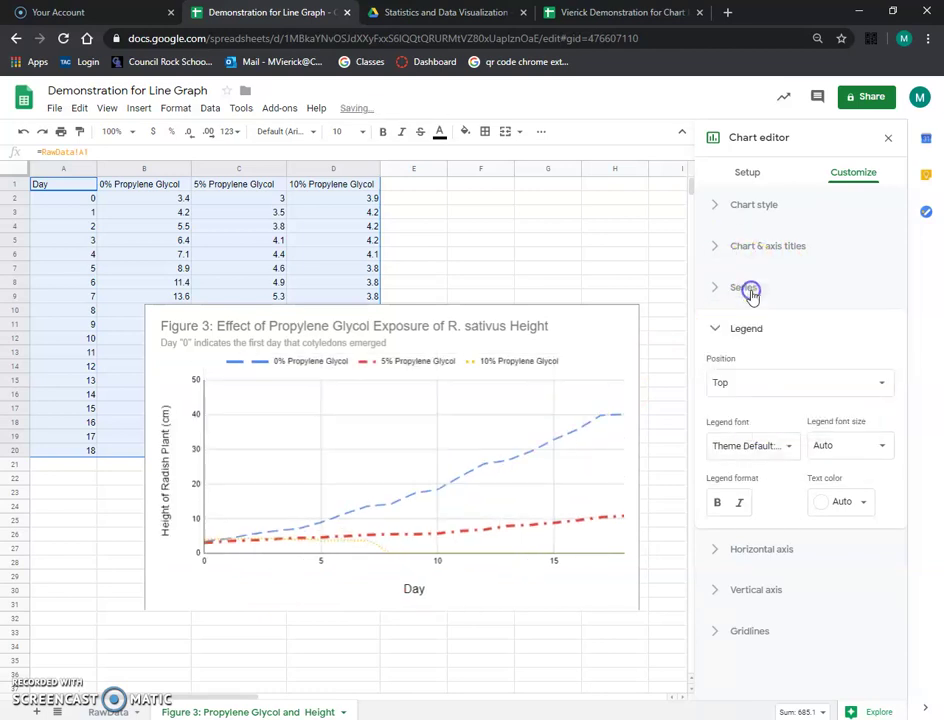